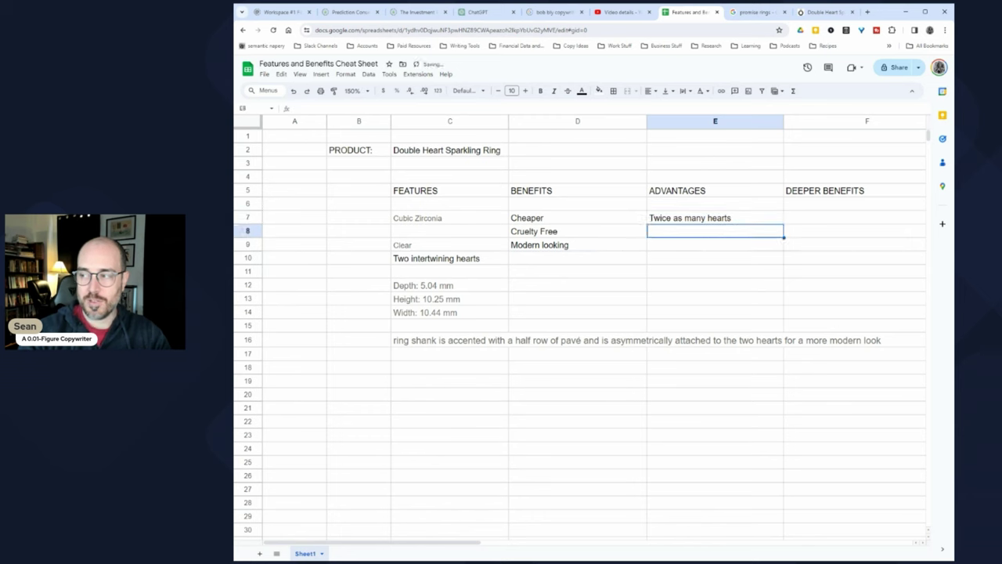
# Step: List the benefits "Eye catching", "Elegant", "Durable" and "Stylish" in cells D10 to D13
pyautogui.press('Left')
pyautogui.press('Down')
pyautogui.press('Down')
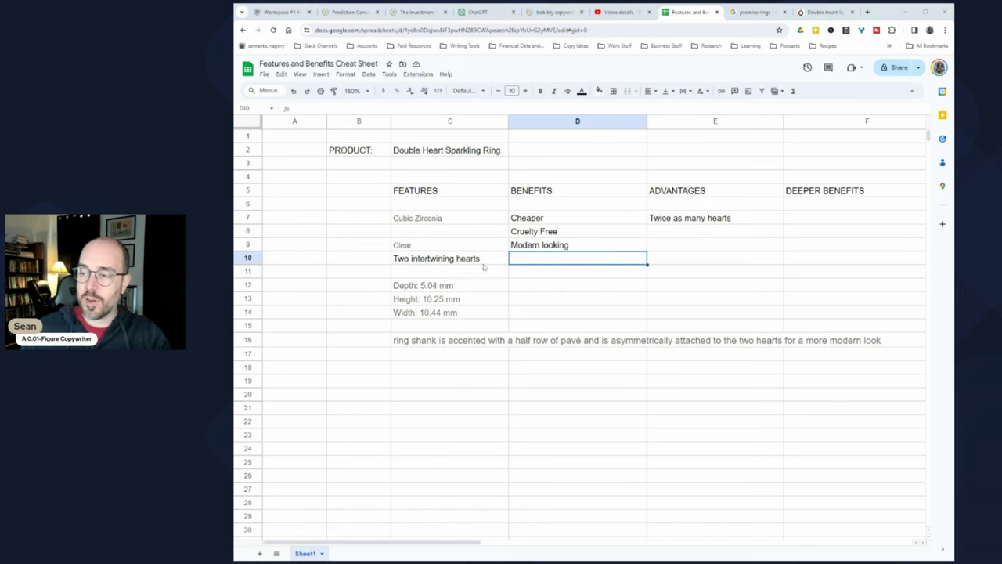
pyautogui.write('Eye catching')
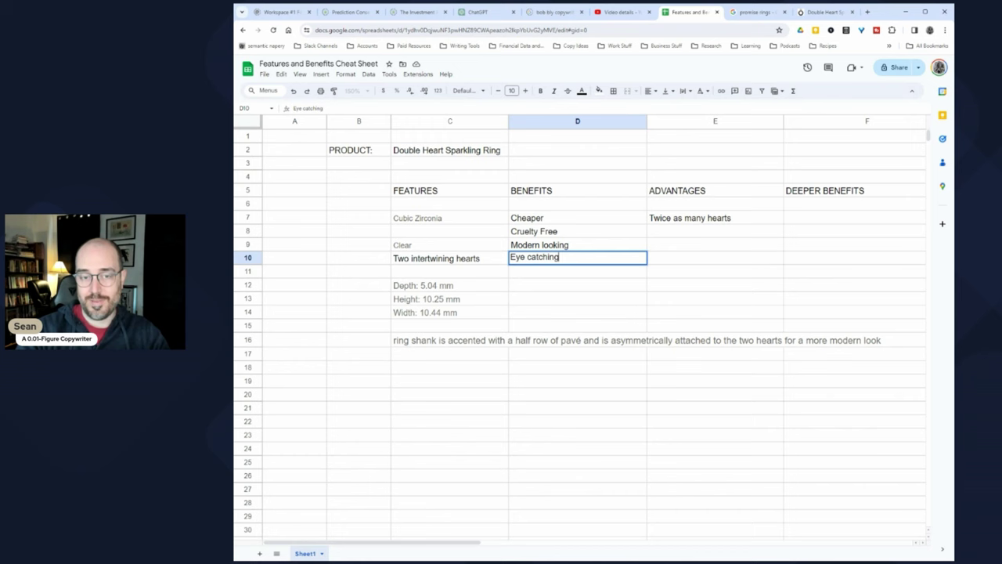
pyautogui.press('Return')
pyautogui.write('Elegant')
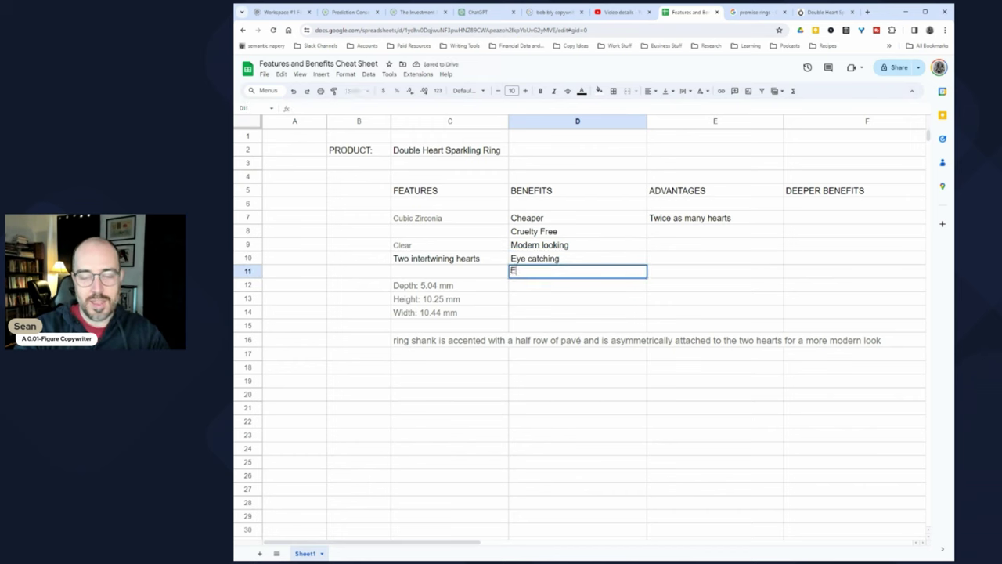
pyautogui.press('Return')
pyautogui.write('Durable')
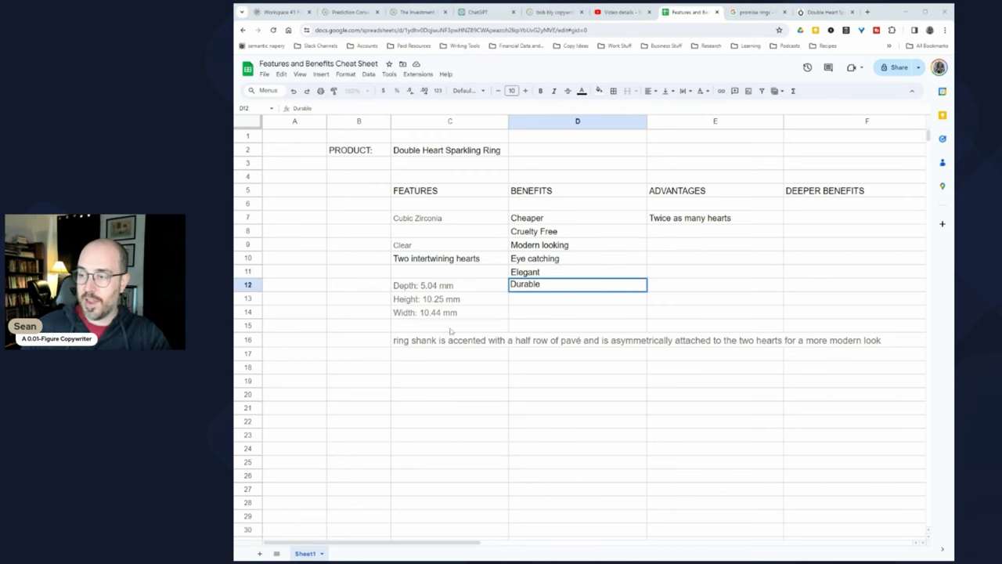
pyautogui.click(529, 300)
pyautogui.write('Stylish')
pyautogui.click(700, 233)
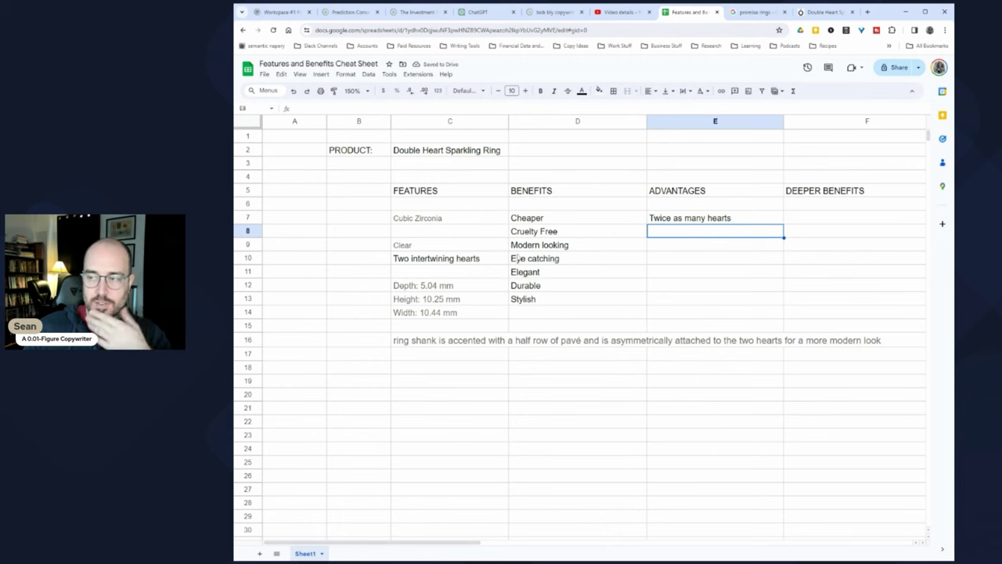
pyautogui.click(408, 221)
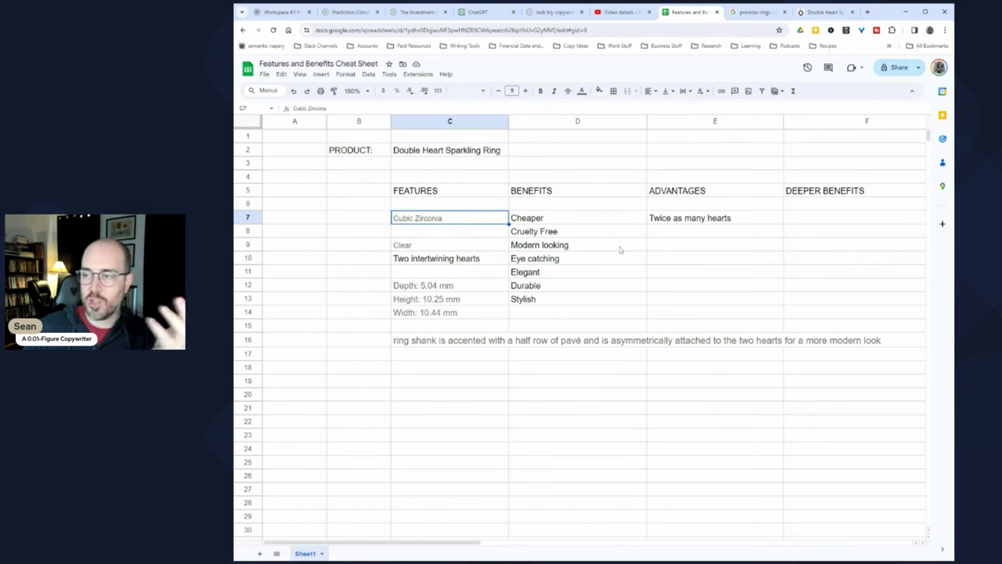
pyautogui.click(524, 221)
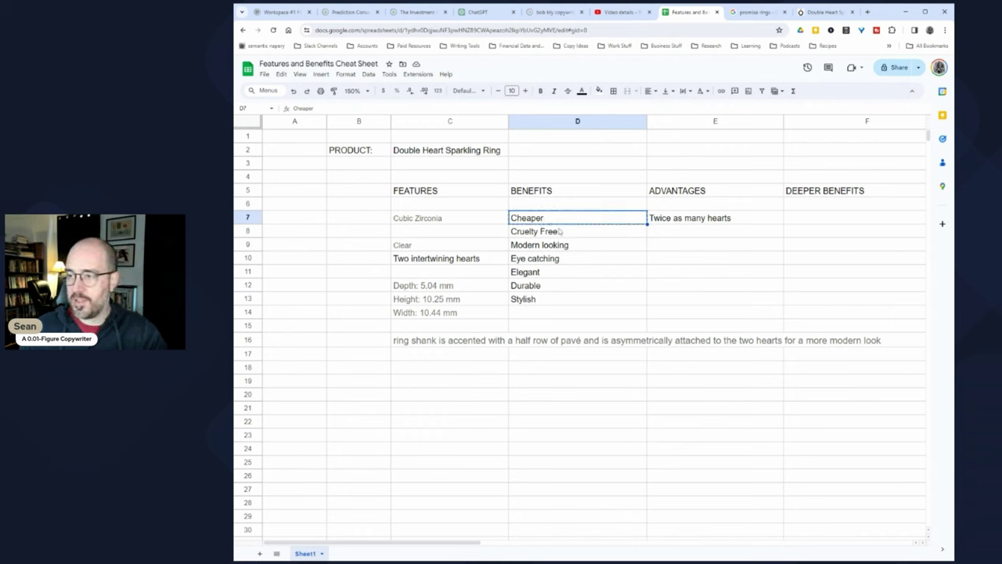
pyautogui.hotkey('ctrl', 'c')
pyautogui.click(671, 235)
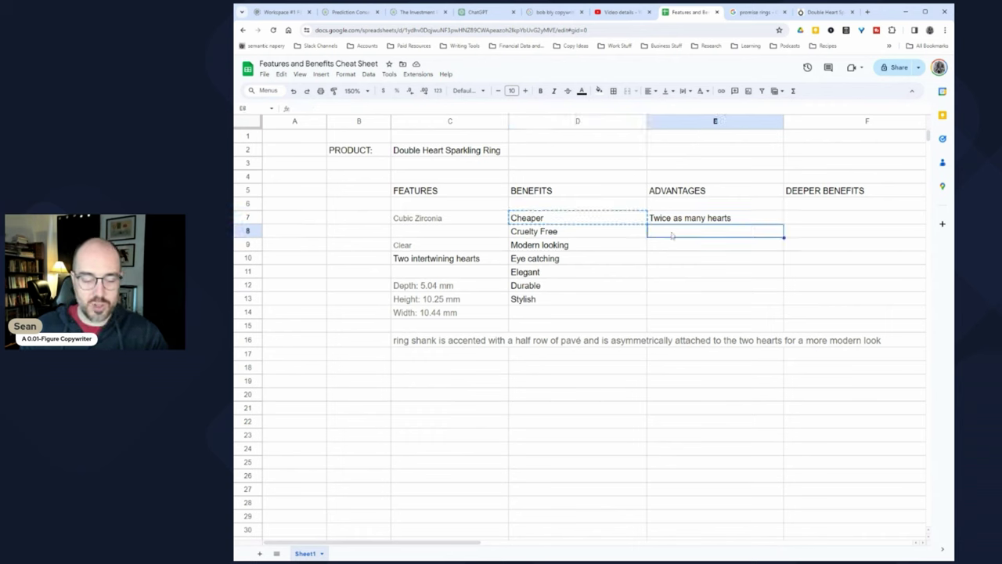
pyautogui.press('Escape')
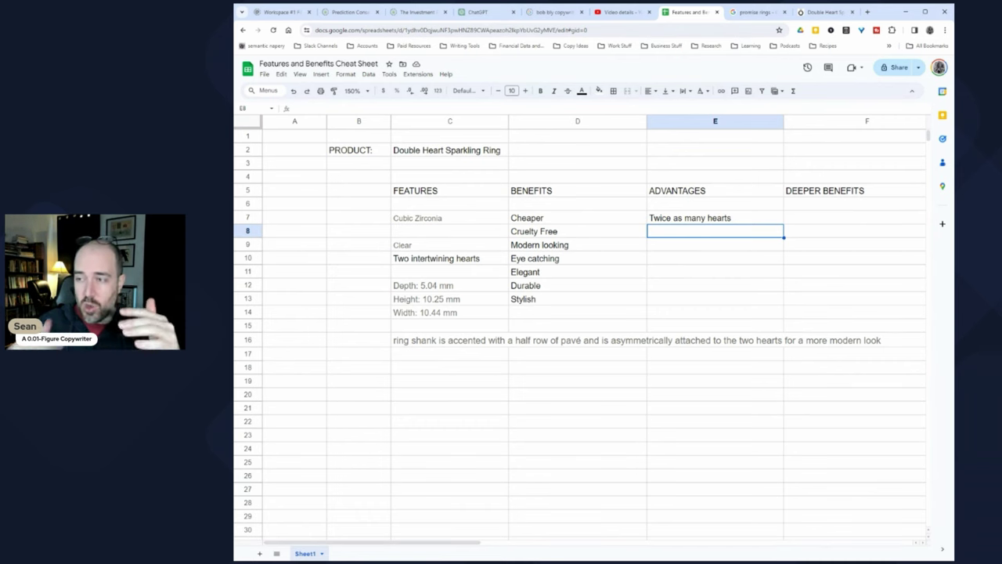
# Step: Enter "Cheaper" as an advantage in cell E8
pyautogui.click(544, 219)
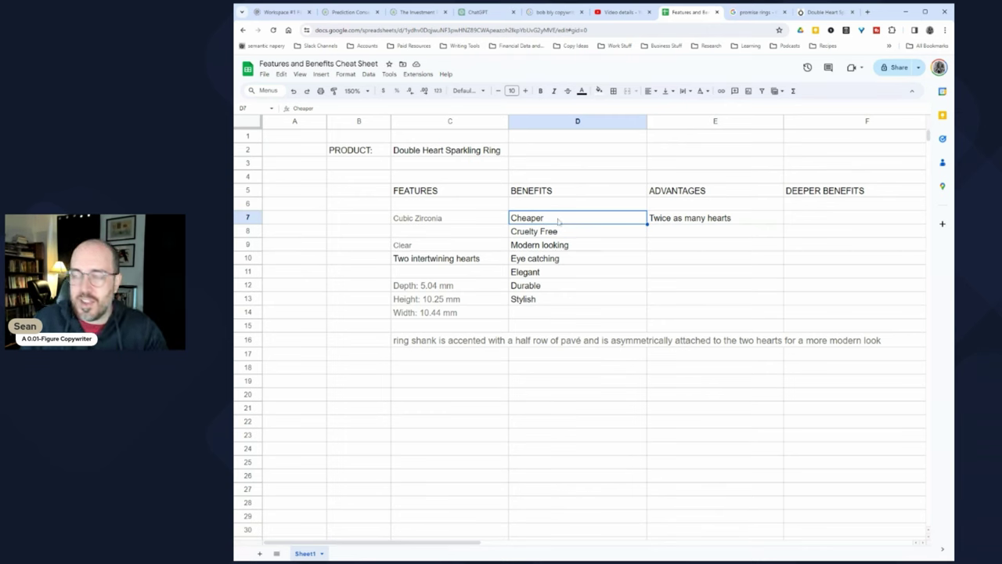
pyautogui.click(667, 234)
pyautogui.write('Cheaper')
pyautogui.press('Return')
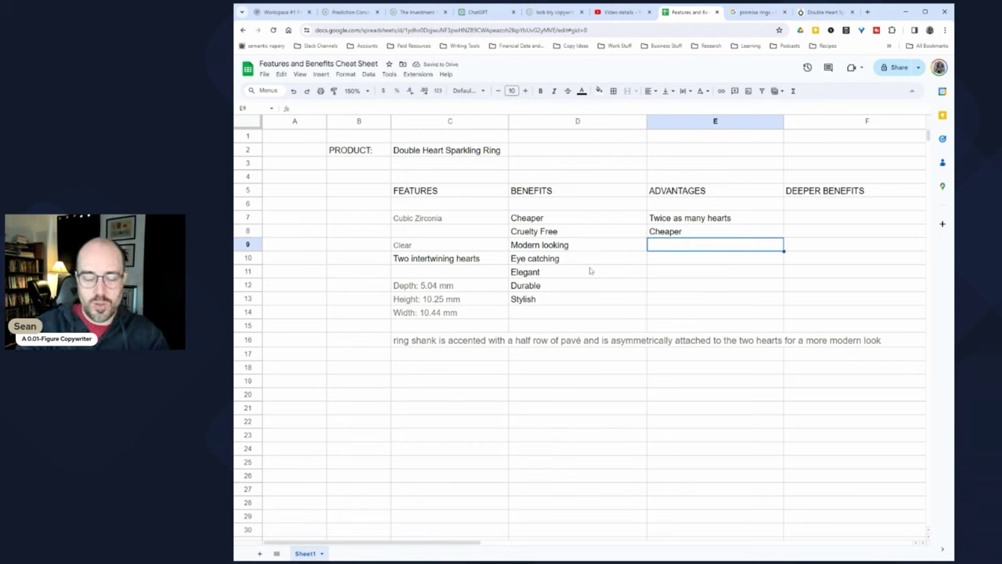
# Step: Enter the advantage "Cheaper than other promise rings with diamonds" in cell E9
pyautogui.write('Cheaper that')
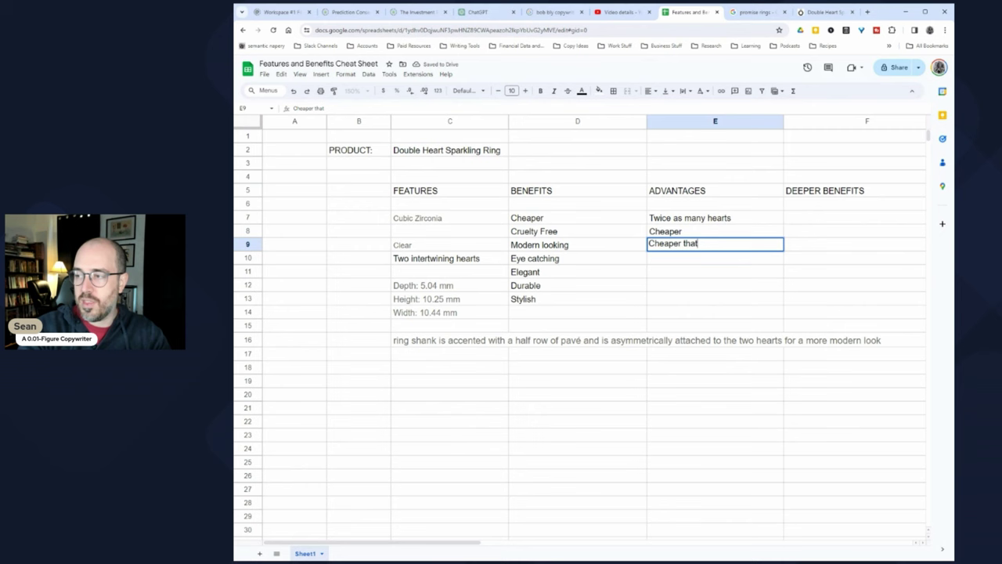
pyautogui.press('BackSpace')
pyautogui.write('n other promise ')
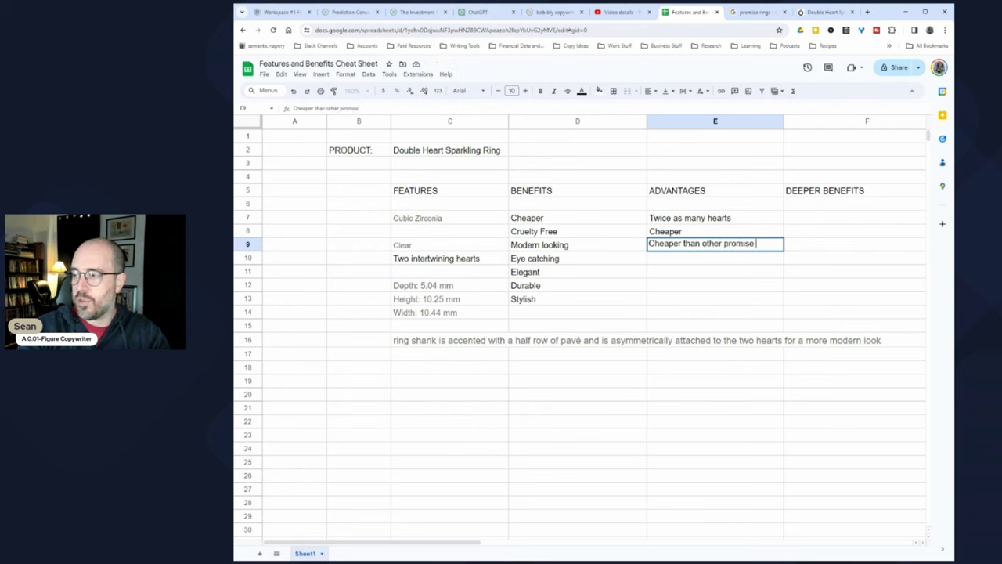
pyautogui.write('rings with diam')
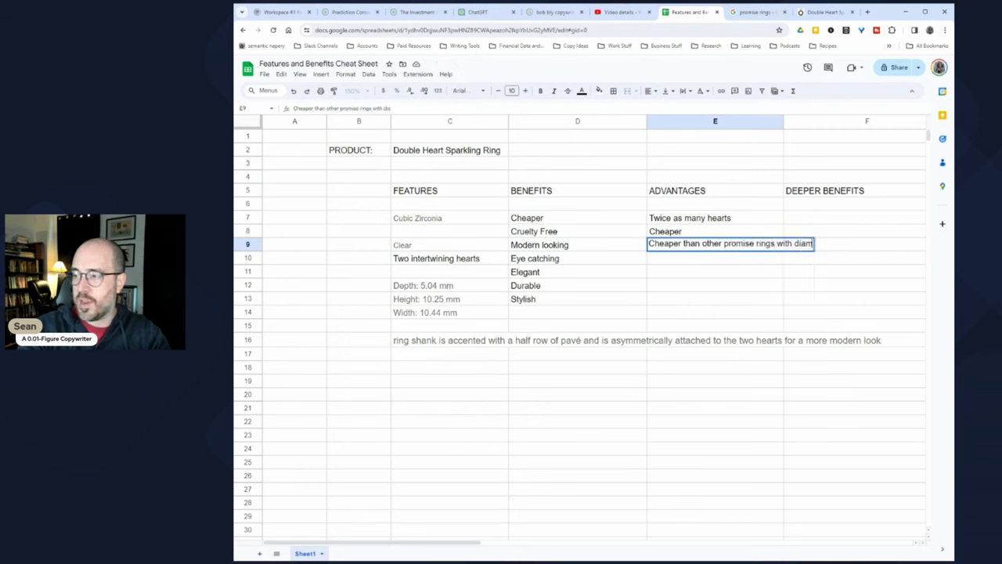
pyautogui.write('onds')
pyautogui.press('Return')
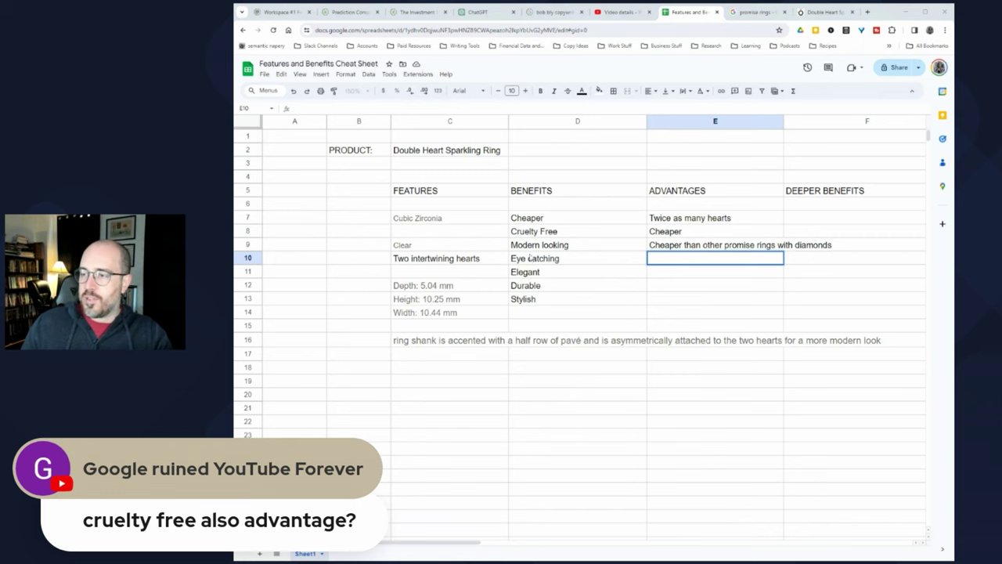
pyautogui.click(533, 232)
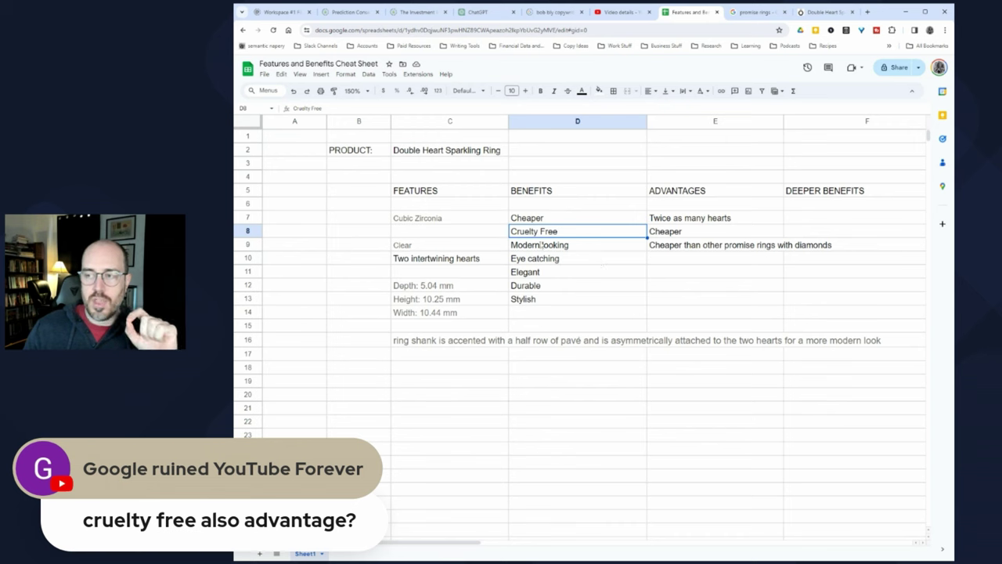
pyautogui.click(417, 222)
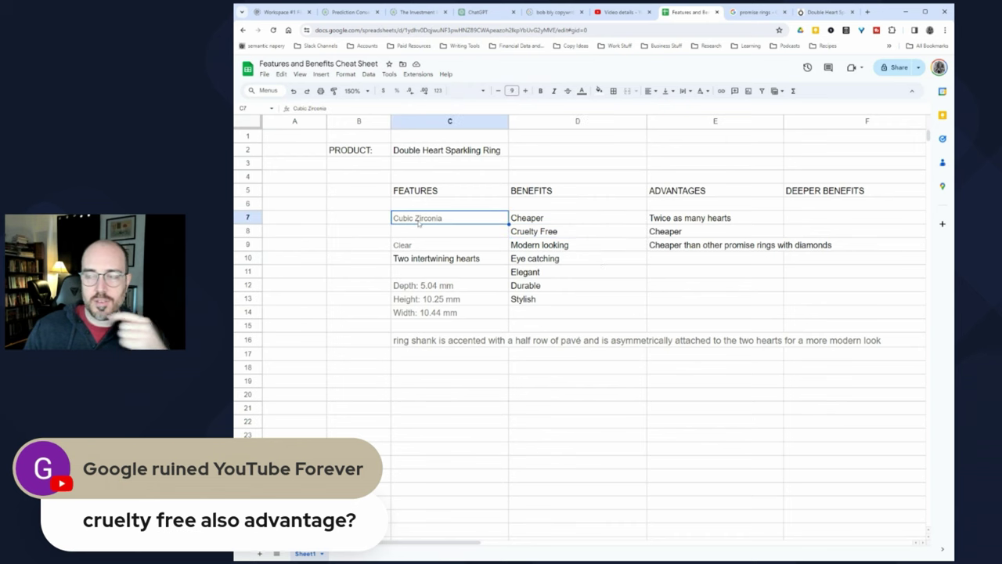
pyautogui.click(554, 232)
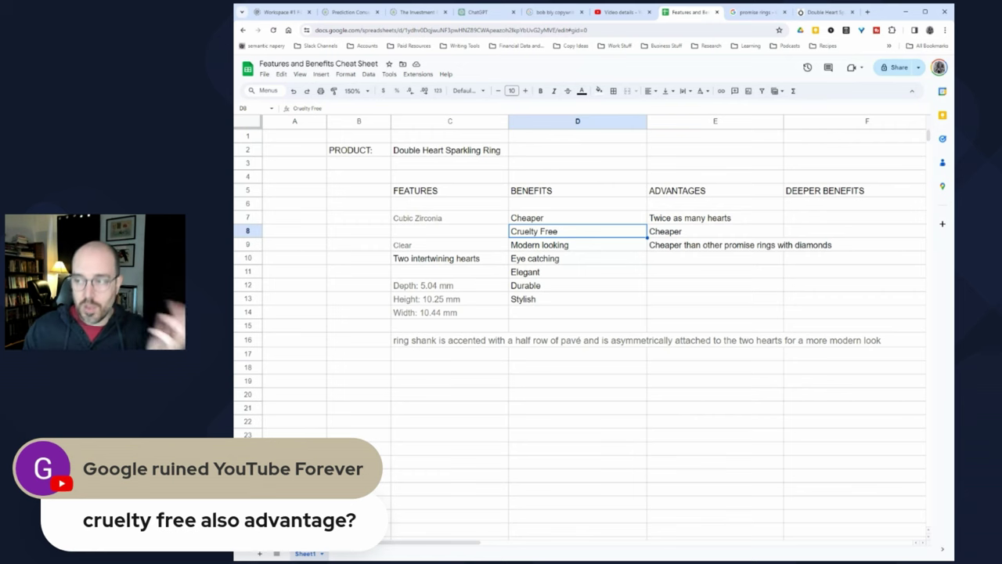
# Step: Enter the advantage "Unlike other rings/brands, does not use unethically sourced diamonds" in cell E10
pyautogui.click(715, 257)
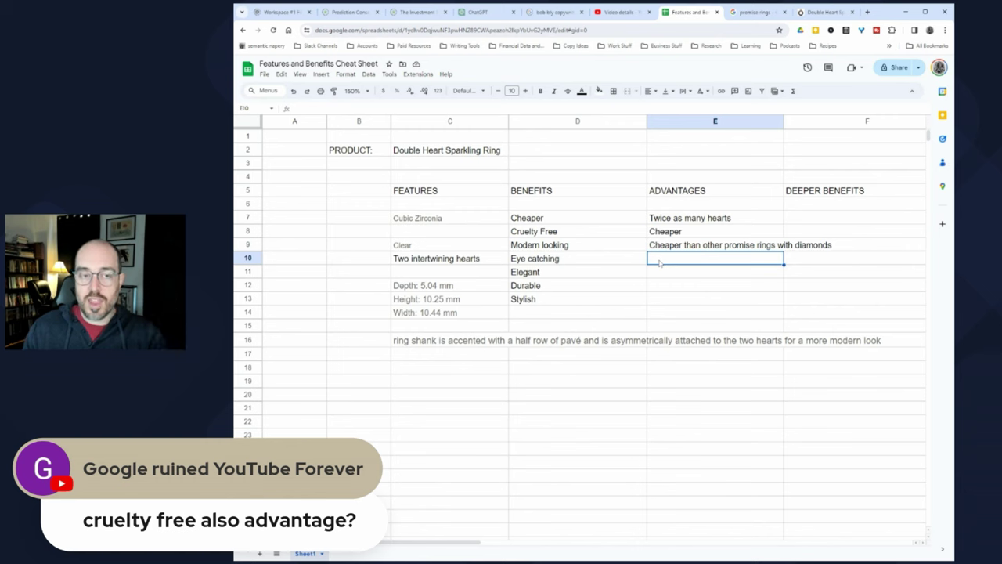
pyautogui.write('Unlike other ')
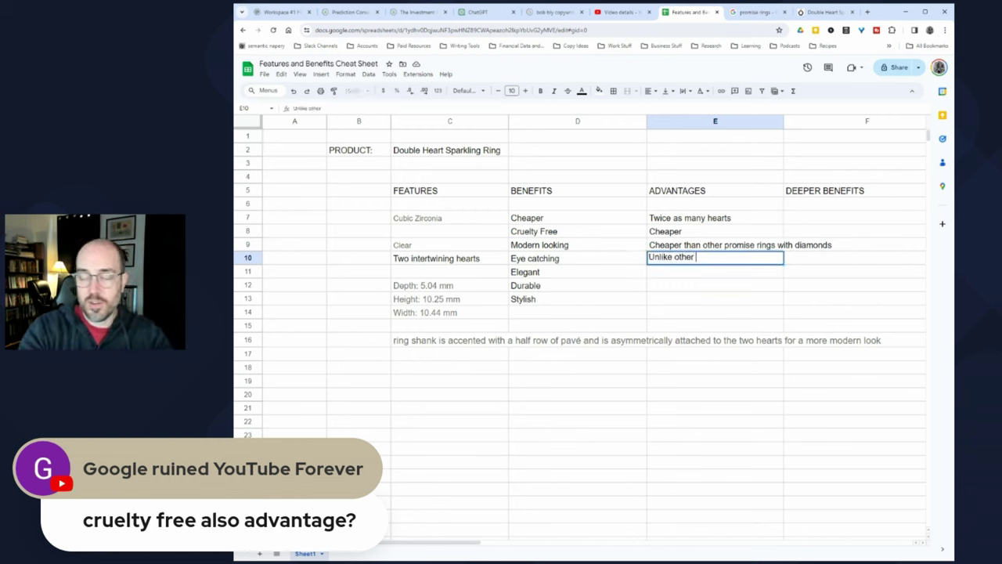
pyautogui.write('rings/brand')
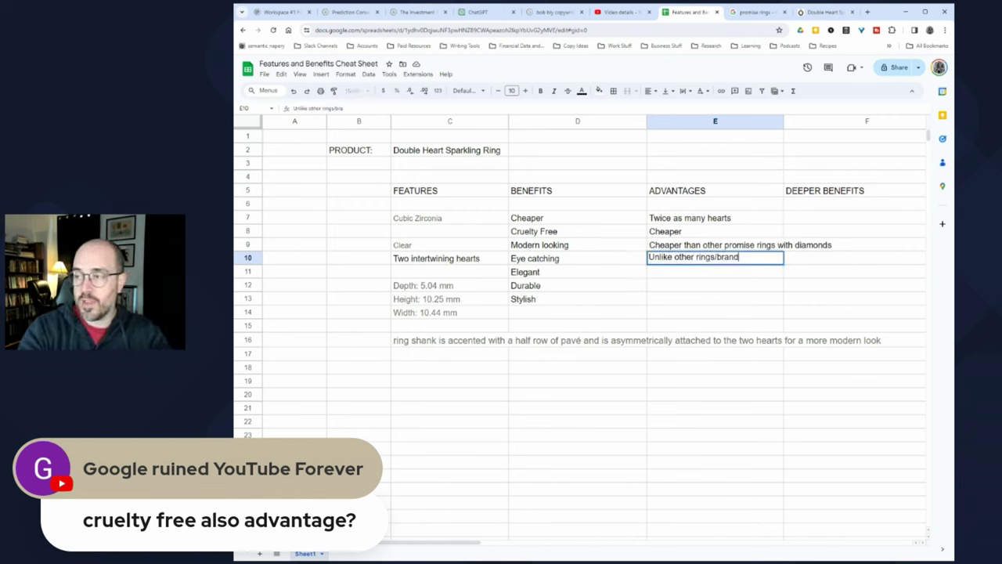
pyautogui.write('s, does not')
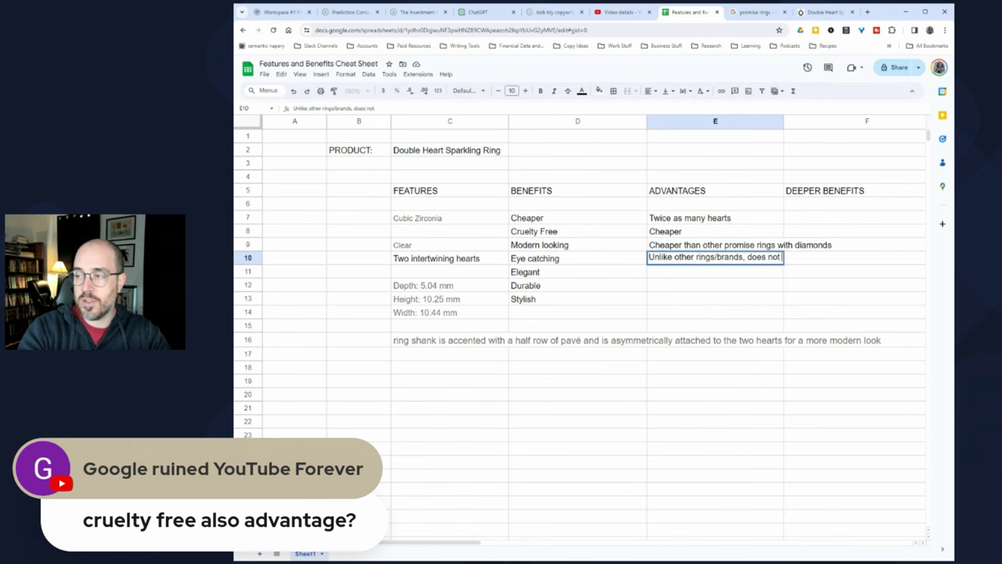
pyautogui.write(' use u')
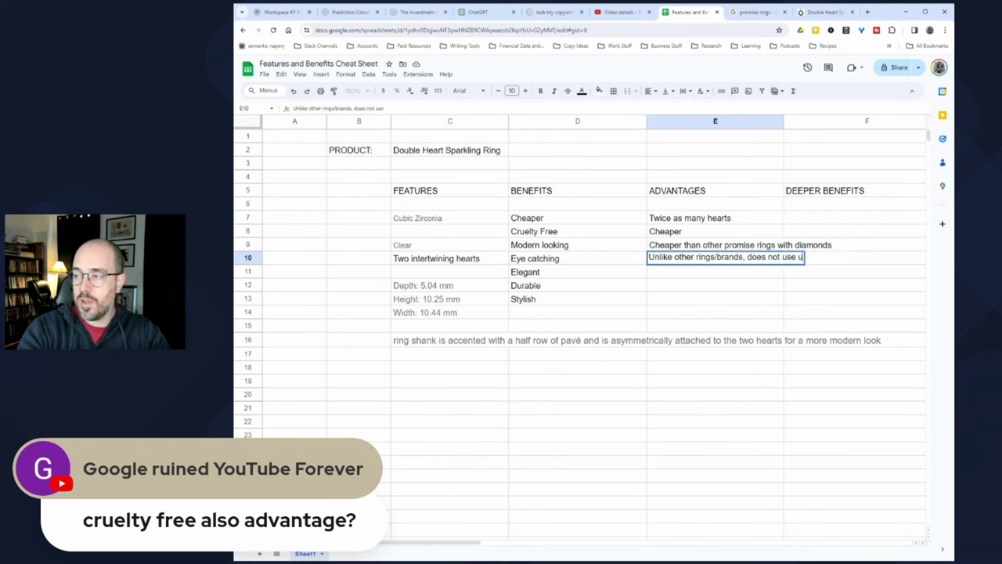
pyautogui.write('nethically sourced diamonds')
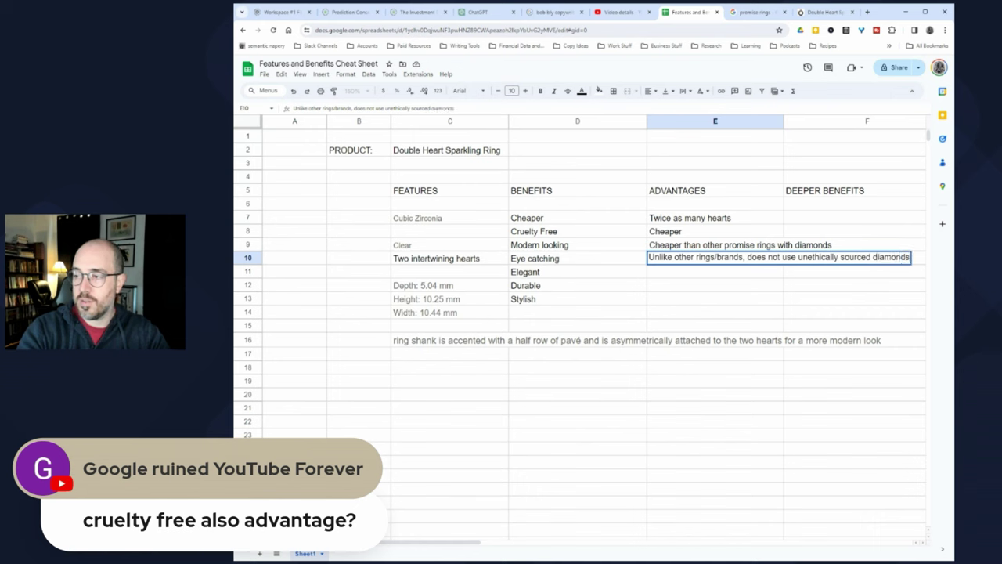
pyautogui.press('Return')
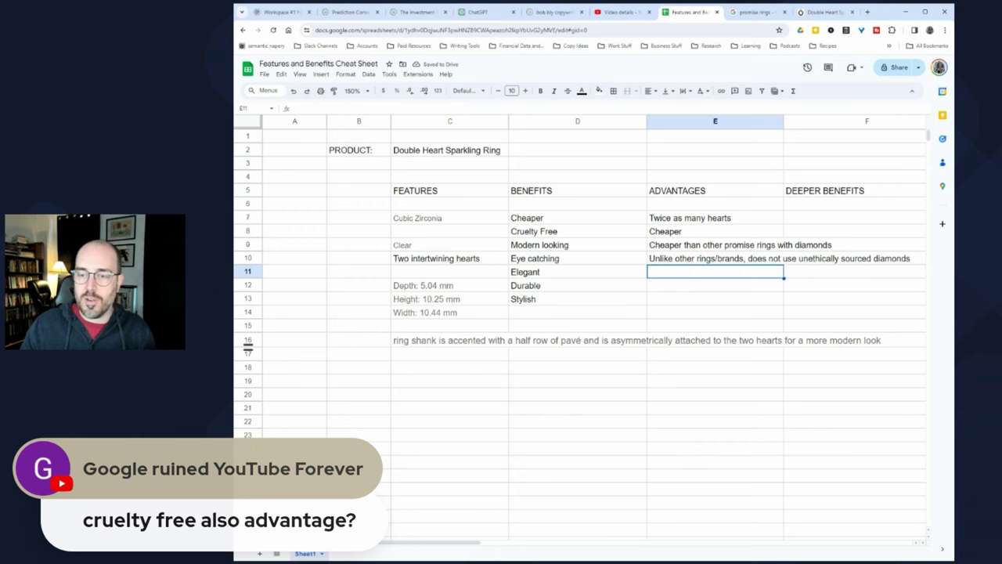
# Step: Move the ring shank description from cell C16 to C18
pyautogui.click(419, 341)
pyautogui.hotkey('ctrl', 'x')
pyautogui.press('Down')
pyautogui.press('Down')
pyautogui.hotkey('ctrl', 'v')
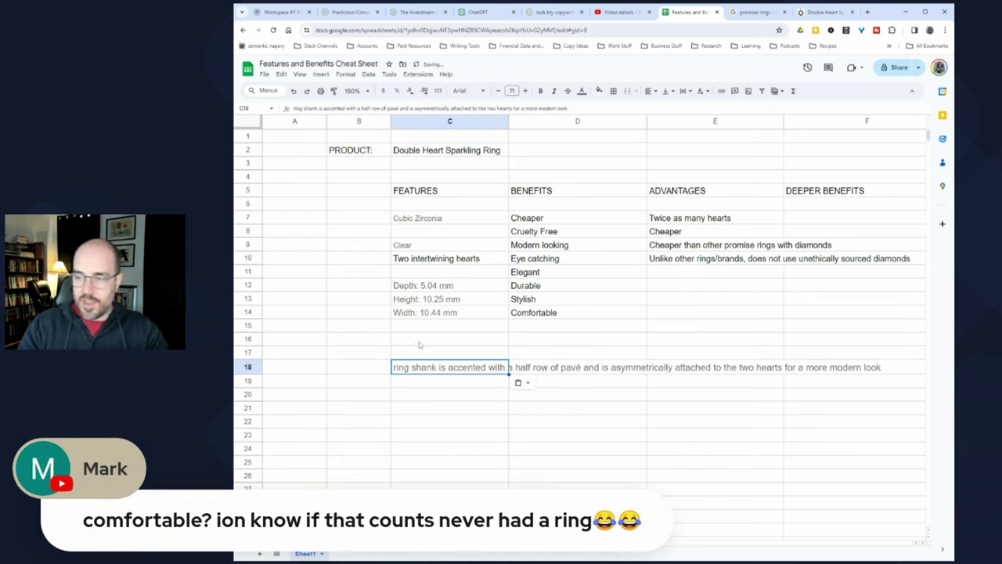
# Step: Add the benefits "Unique" in D15 and "Feel less bad about taking it out/wearing it all the time" in D16
pyautogui.press('Up')
pyautogui.press('Up')
pyautogui.press('Up')
pyautogui.press('Right')
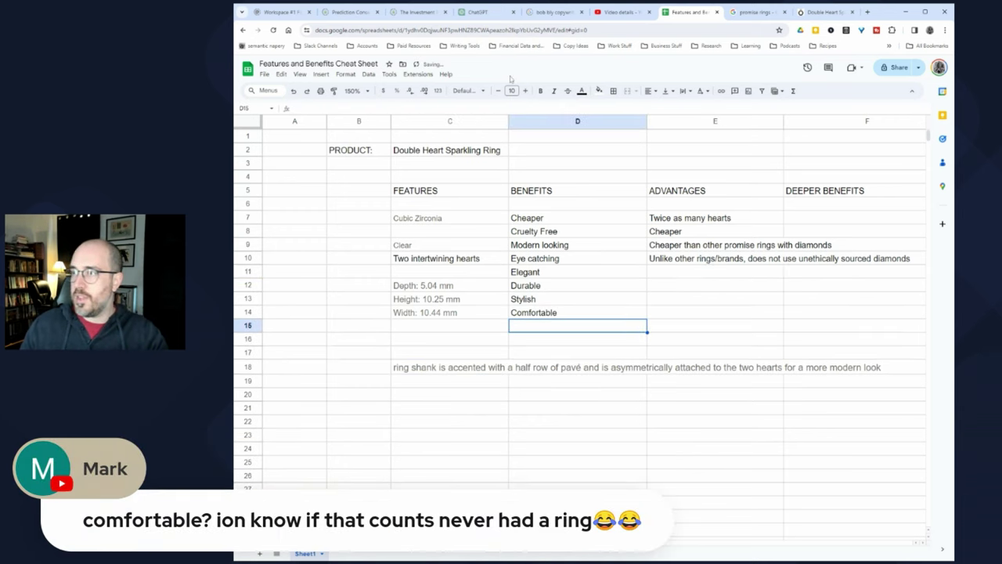
pyautogui.hotkey('ctrl', 'Tab')
pyautogui.hotkey('ctrl', 'Tab')
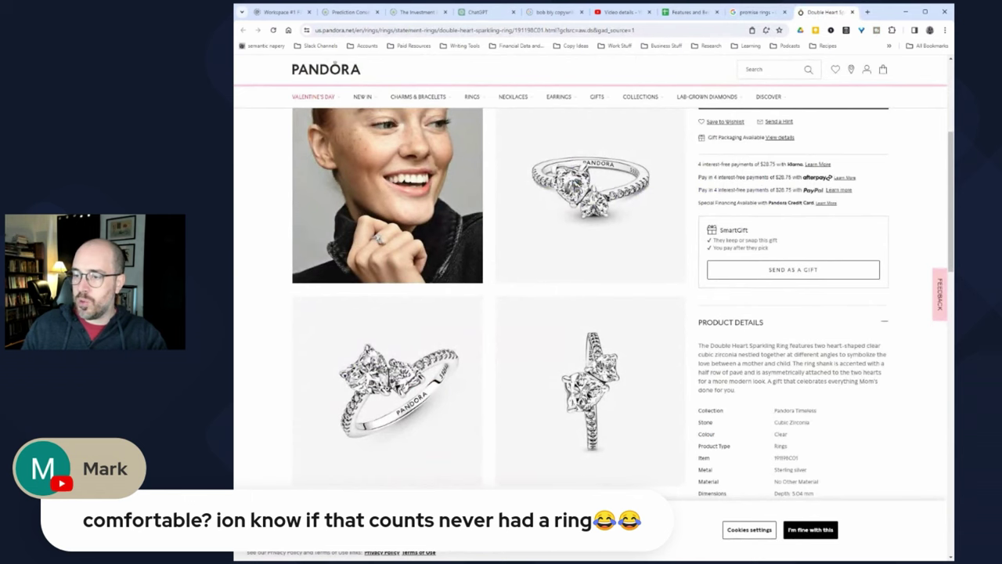
pyautogui.click(687, 12)
pyautogui.press('Return')
pyautogui.hotkey('ctrl', 'v')
pyautogui.press('Tab')
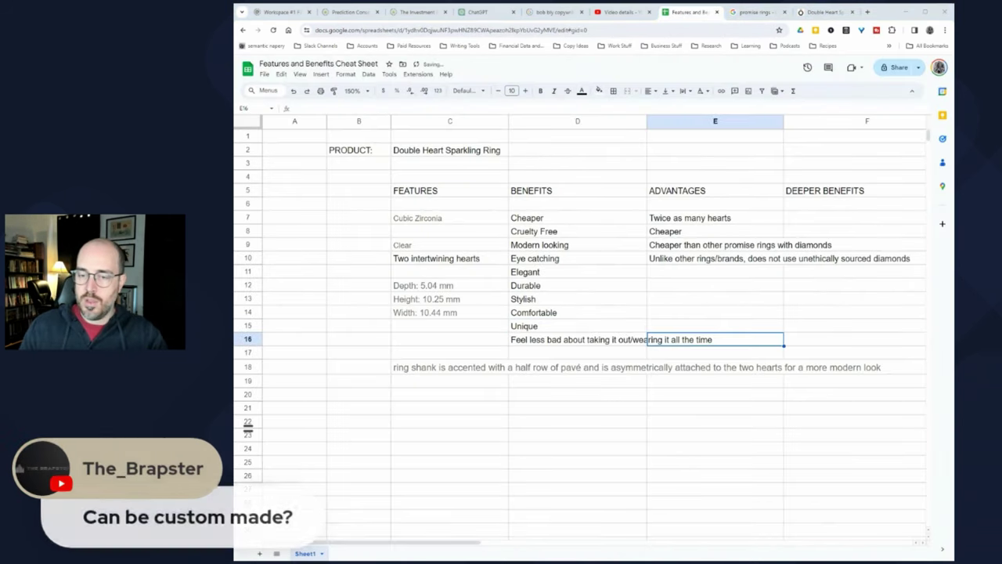
# Step: Look at the ring's gold plated metal option on the Pandora product page and return to the cheat sheet
pyautogui.click(824, 12)
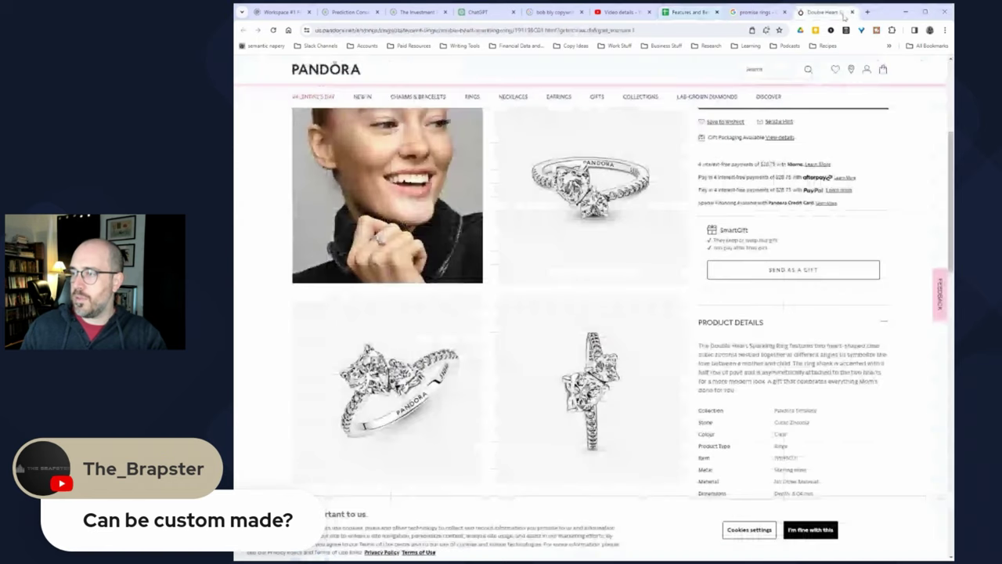
pyautogui.scroll(5, 709, 283)
pyautogui.click(718, 251)
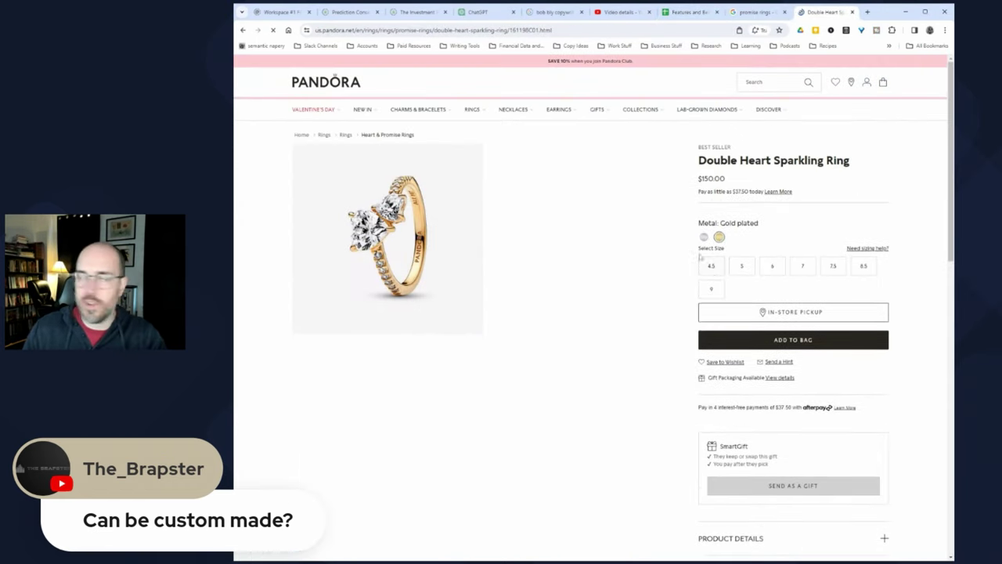
pyautogui.click(682, 12)
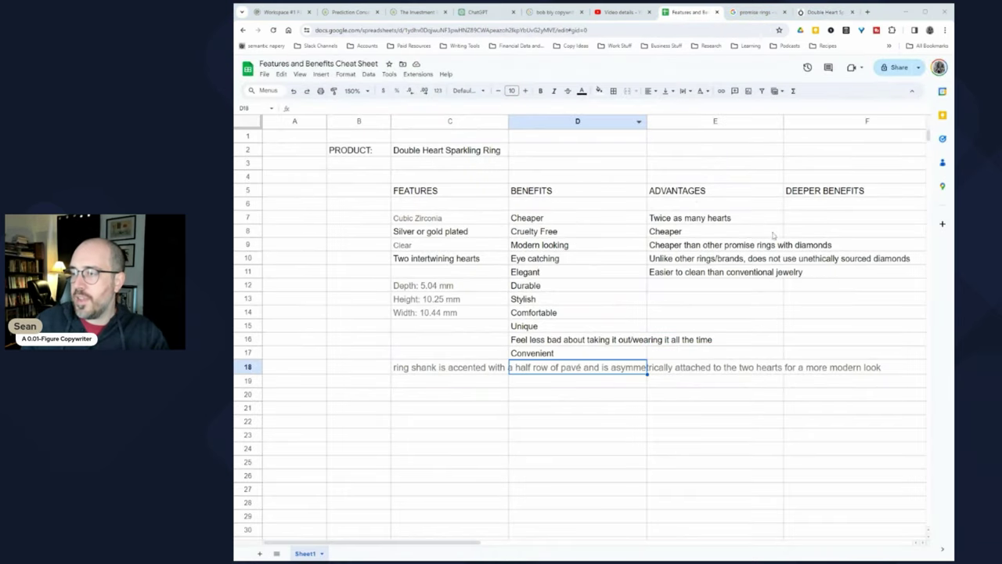
pyautogui.click(802, 223)
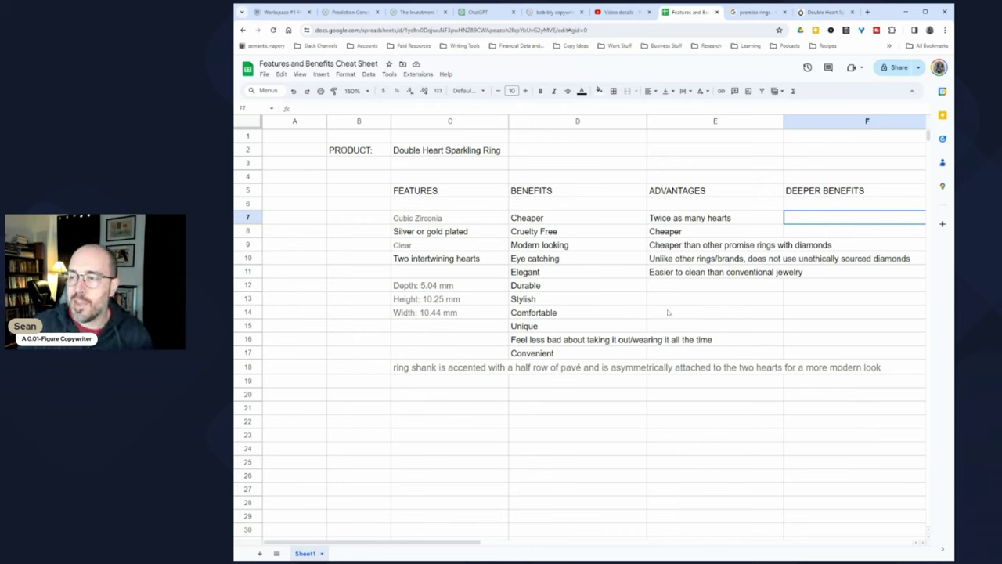
pyautogui.moveTo(556, 217); pyautogui.dragTo(560, 357)
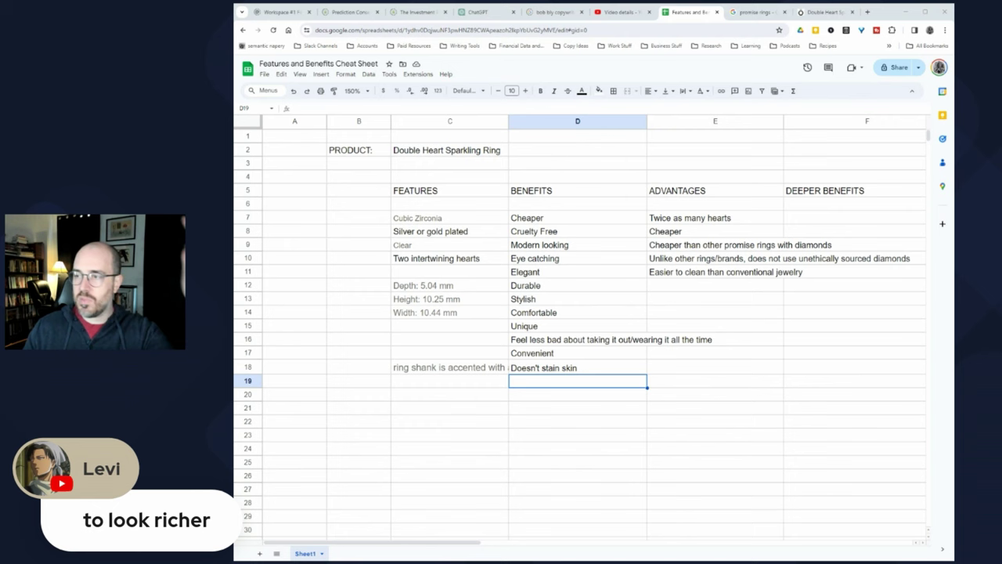
pyautogui.click(526, 382)
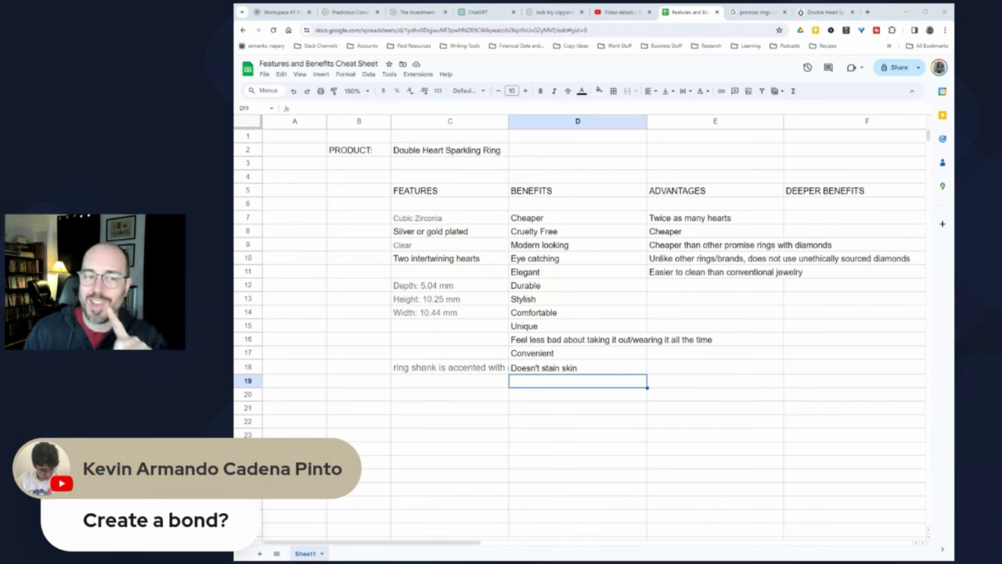
# Step: Enter the deeper benefit "Create a deeper more meaningful bond with a person you love" in cell F7
pyautogui.click(853, 218)
pyautogui.write('Create a deeper more mi')
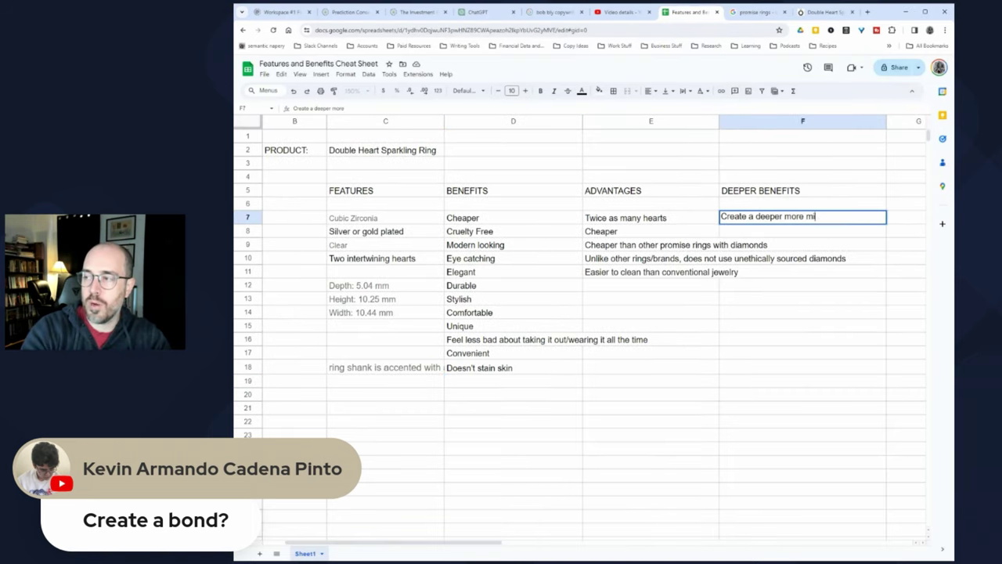
pyautogui.press('BackSpace')
pyautogui.write('eaningful bond with')
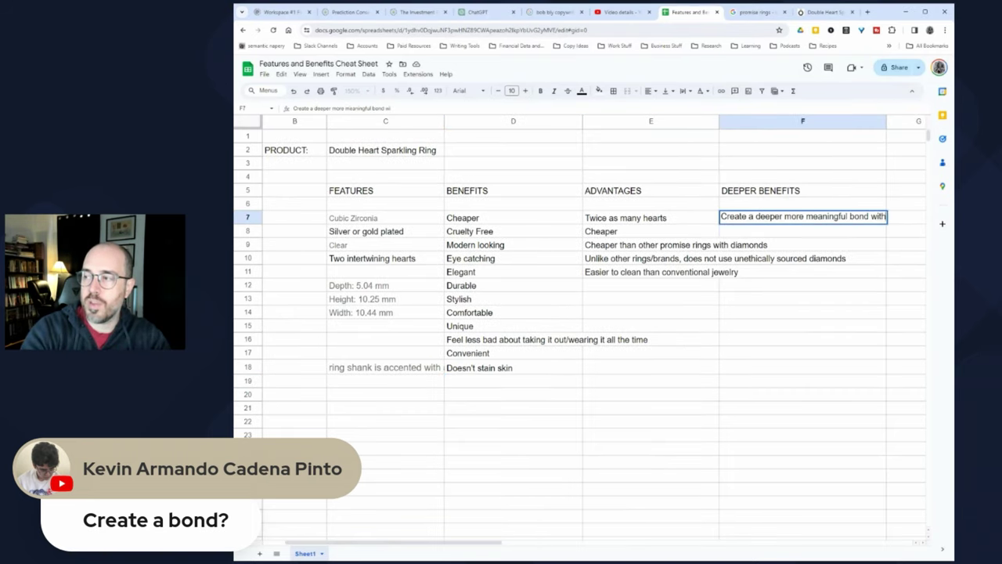
pyautogui.write(' a person you love')
pyautogui.press('Return')
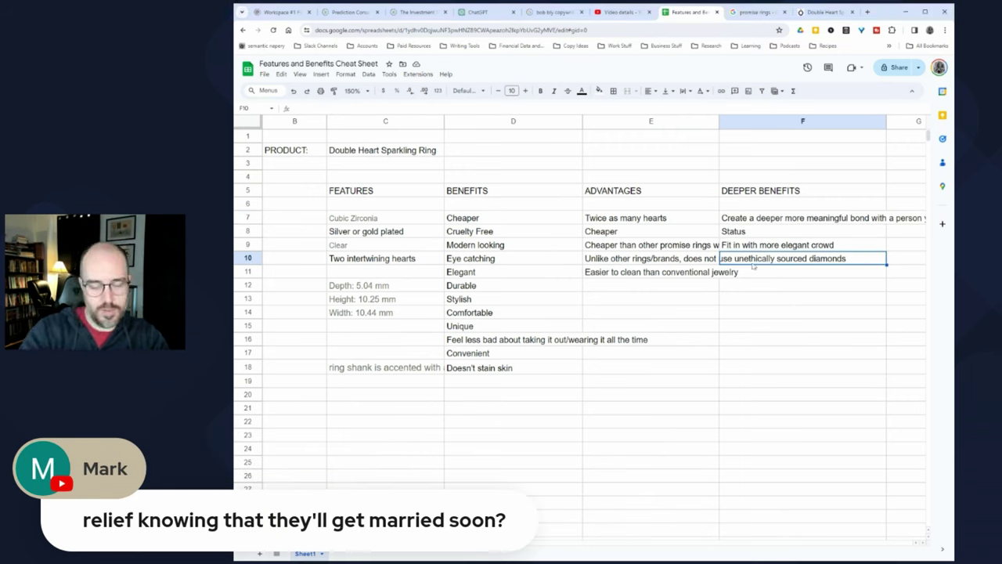
# Step: Enter the deeper benefit "Security - knowing someone is promised to you" in cell F10
pyautogui.write('Sec')
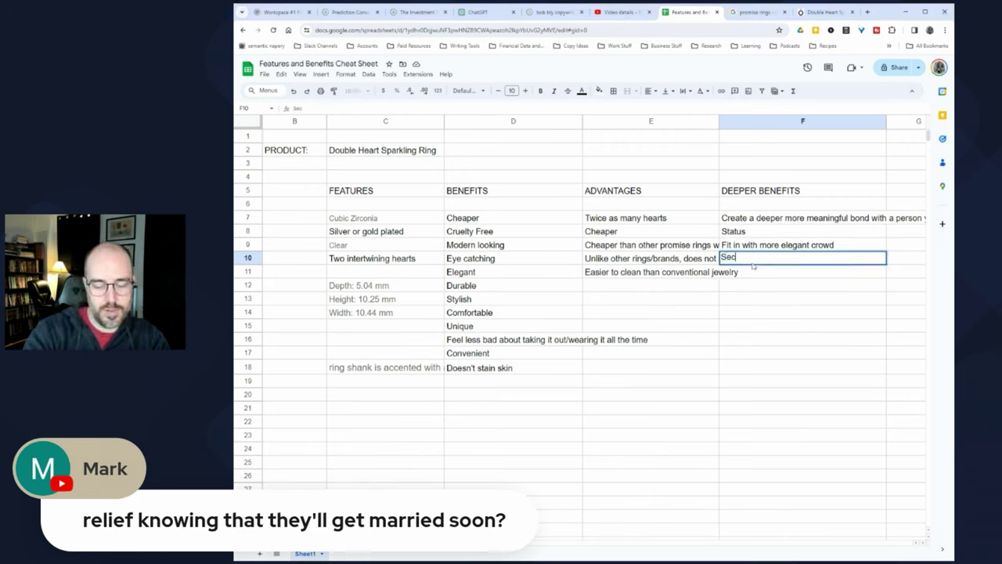
pyautogui.write('urity - knowing someon')
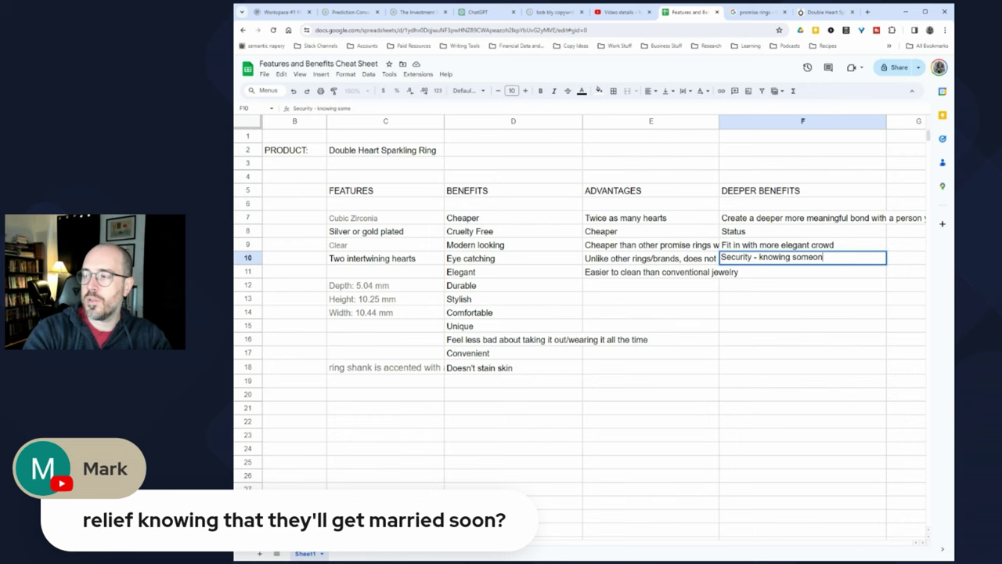
pyautogui.write('e is promised to you')
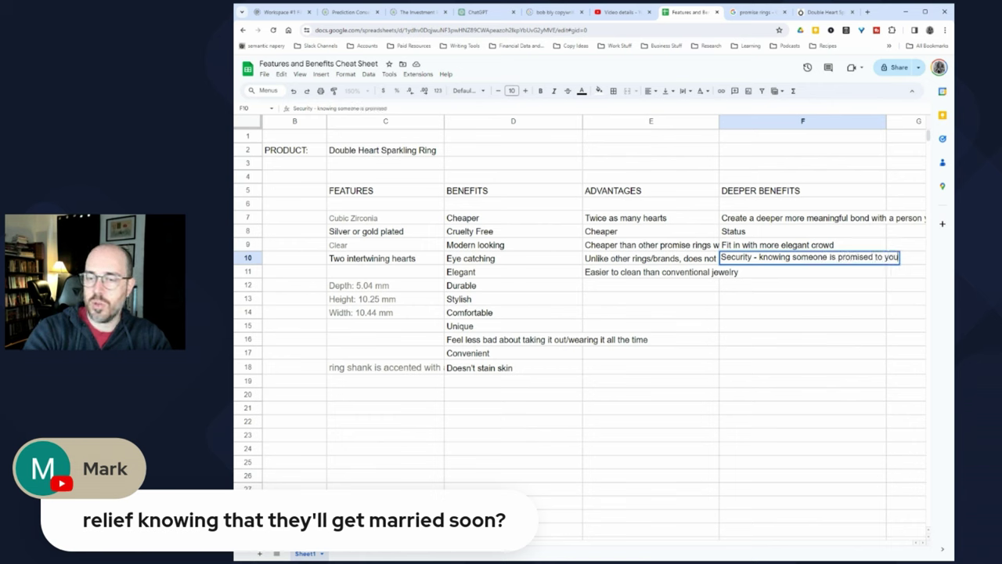
pyautogui.press('Return')
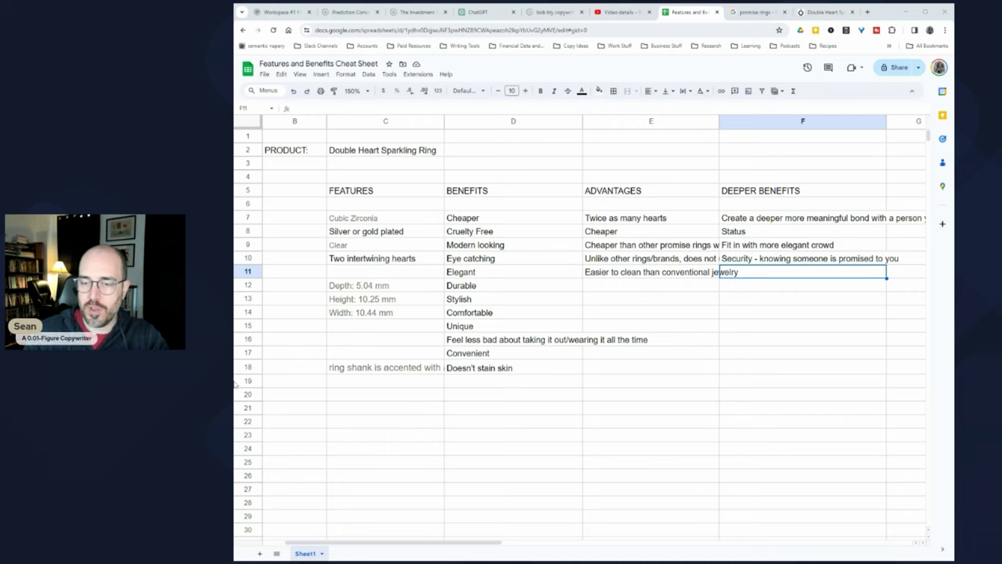
# Step: Change the deeper benefit in F8 to "Status/Bragging rights" and add "Increase level of trust/faith relationship" in F14
pyautogui.doubleClick(755, 232)
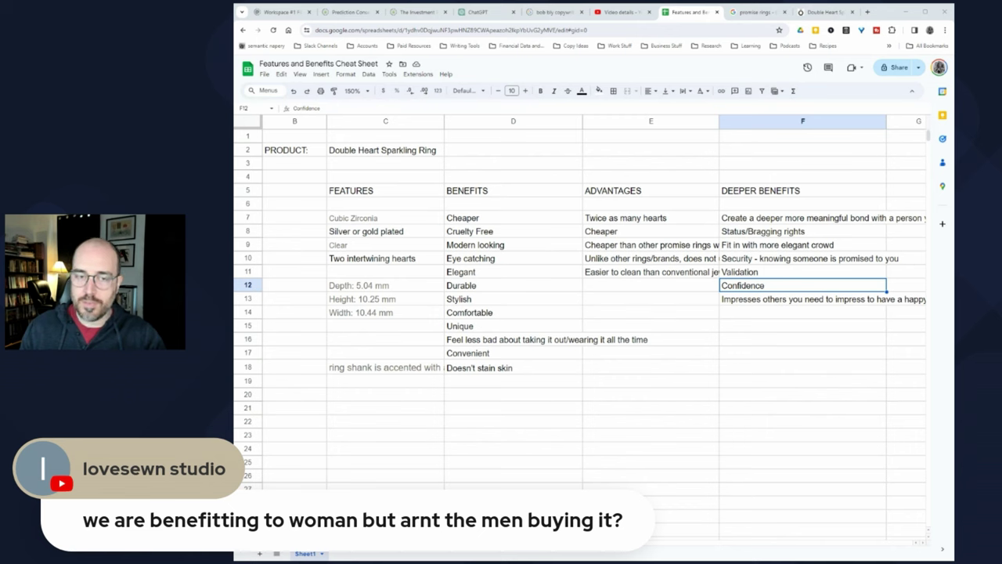
pyautogui.click(763, 233)
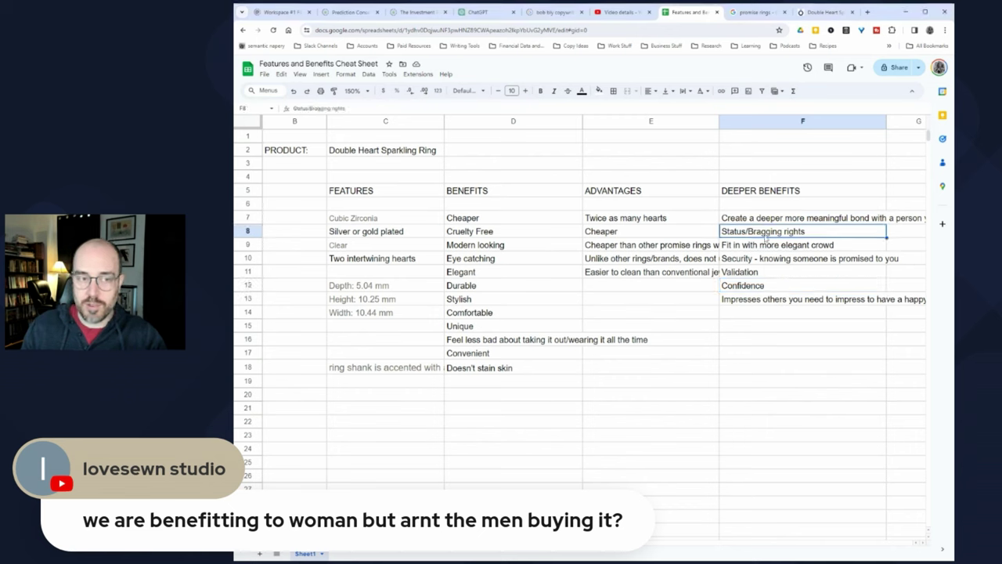
pyautogui.click(770, 259)
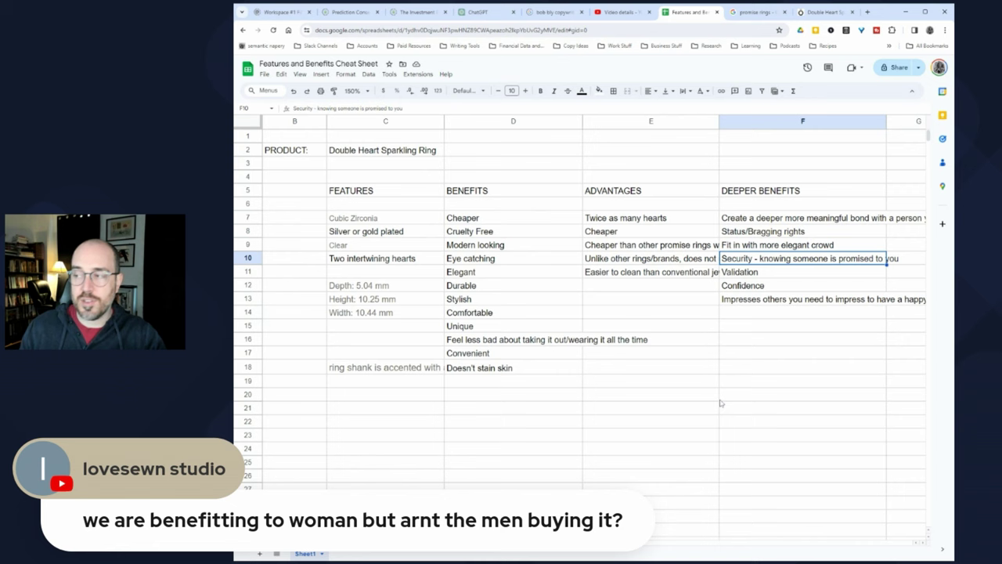
pyautogui.click(749, 316)
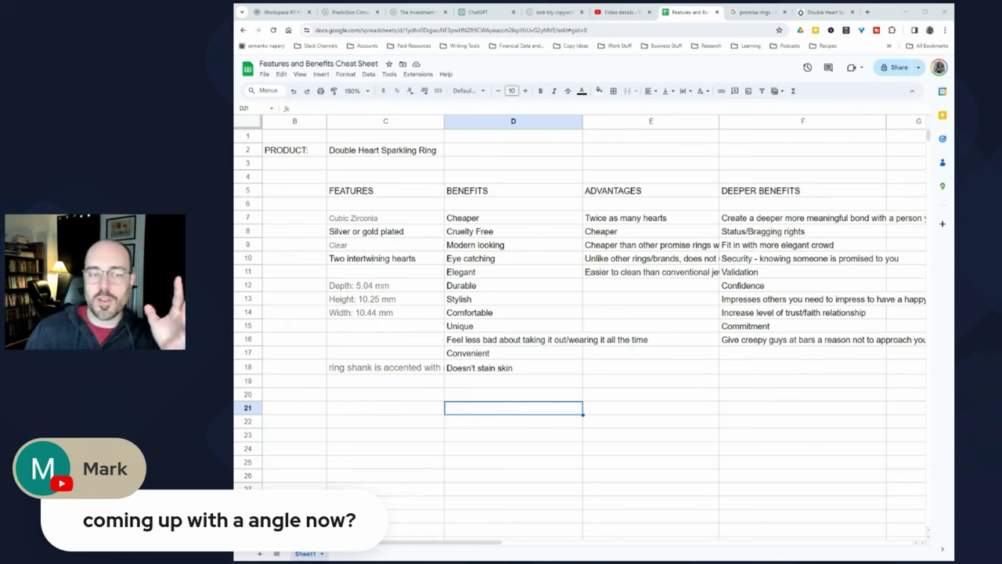
# Step: Bold the benefits "Eye catching" and "Elegant" in D10:D11 and the feature "Two intertwining hearts" in C10
pyautogui.click(481, 272)
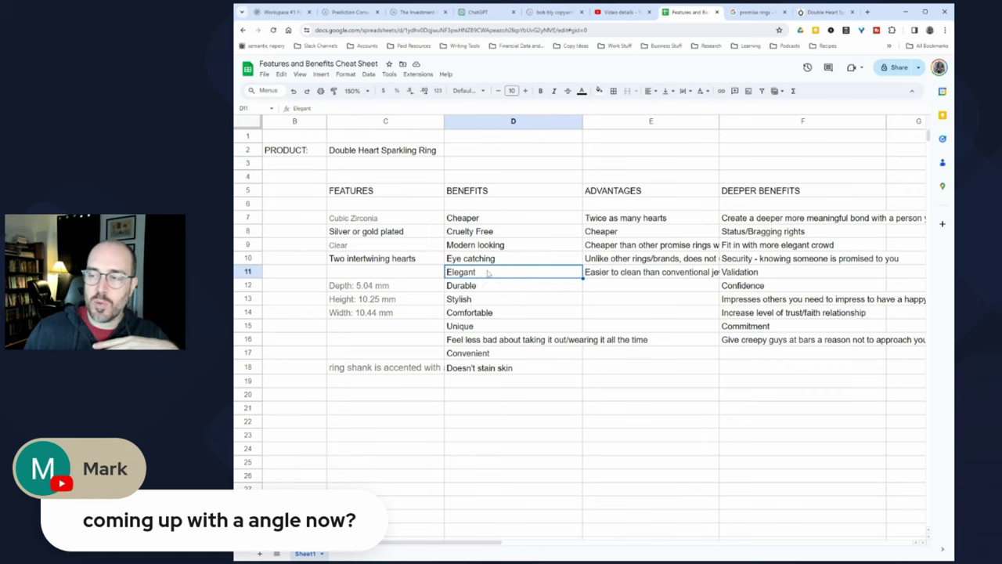
pyautogui.moveTo(488, 262); pyautogui.dragTo(487, 273)
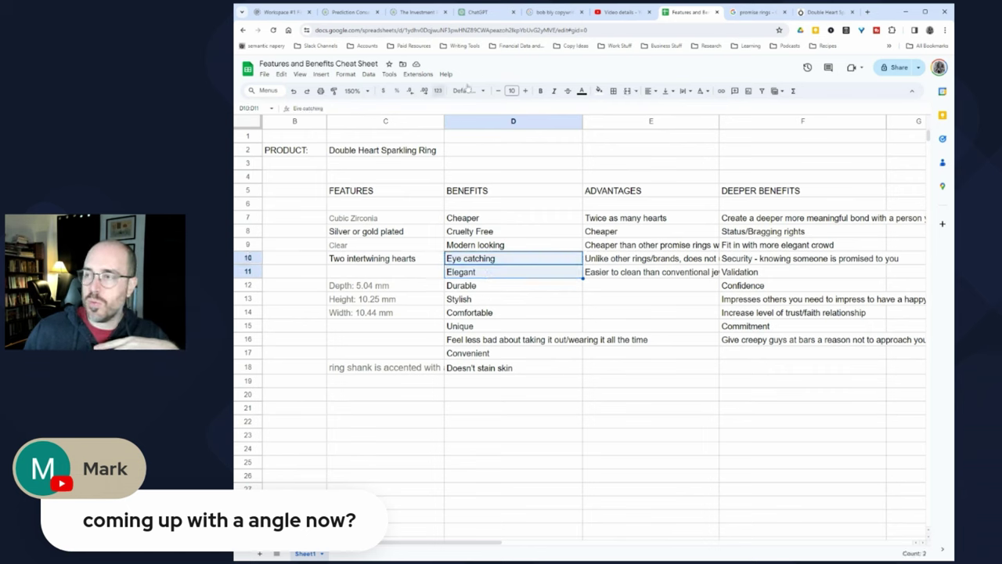
pyautogui.click(541, 92)
pyautogui.press('Left')
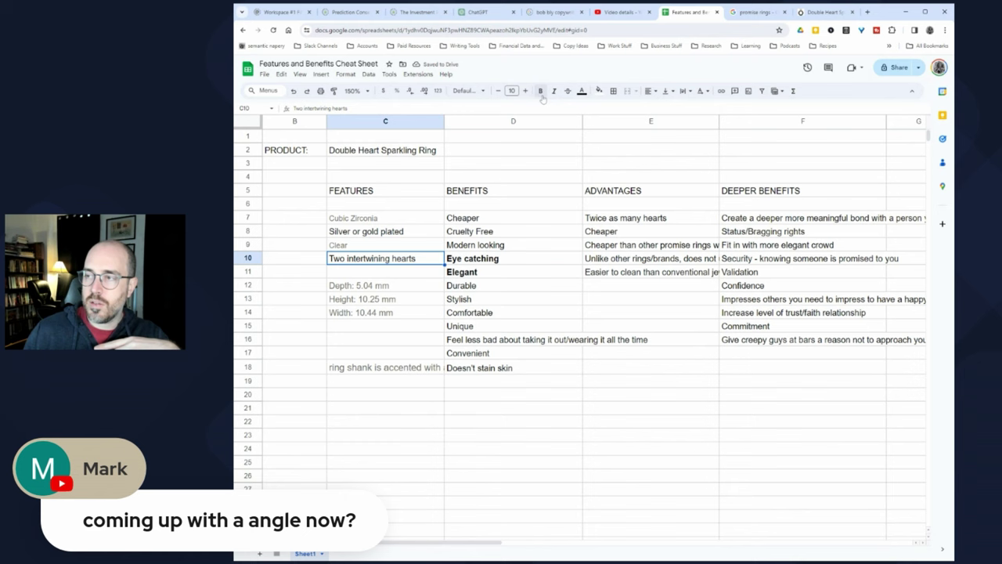
pyautogui.click(540, 92)
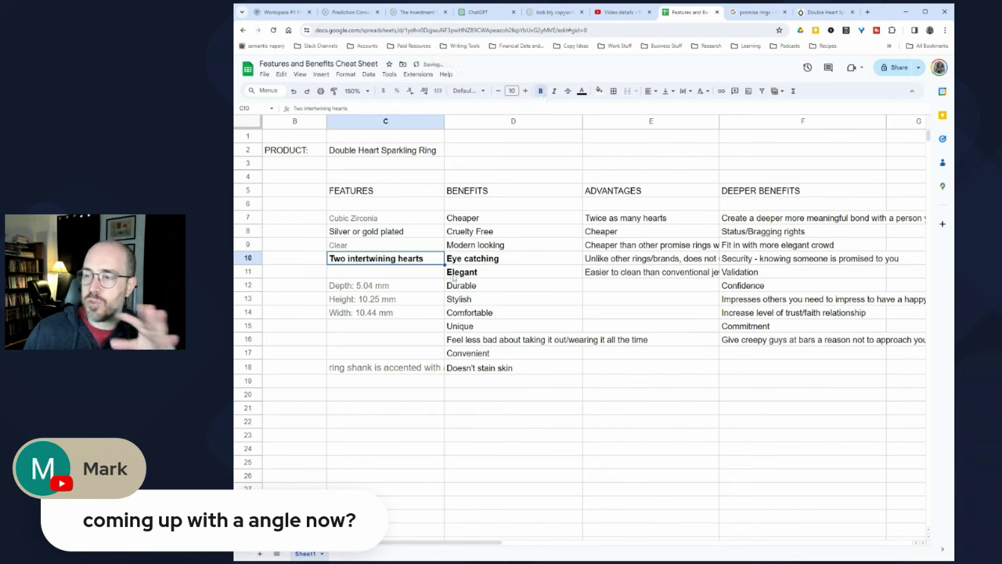
pyautogui.hotkey('shift', 'Right')
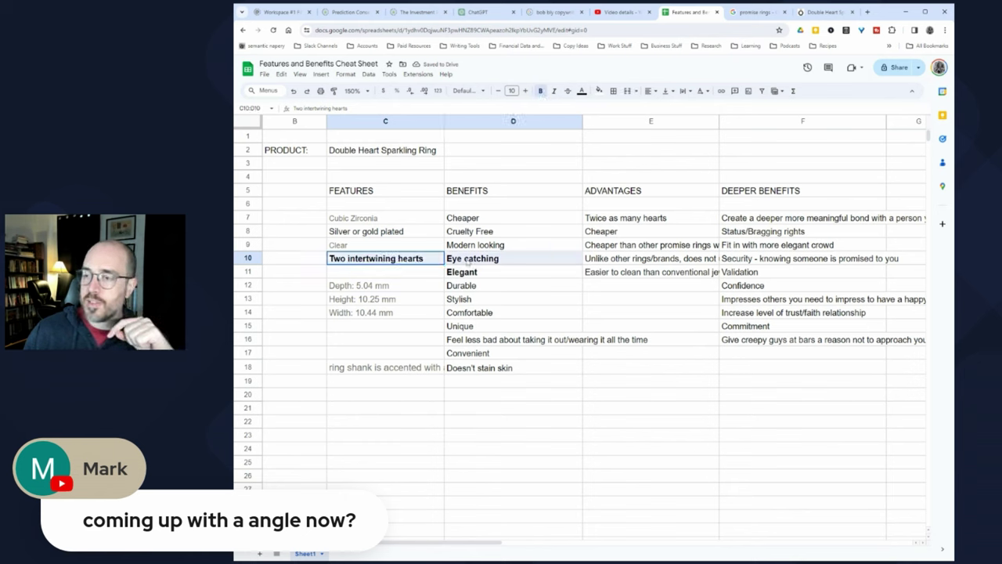
pyautogui.hotkey('shift', 'Down')
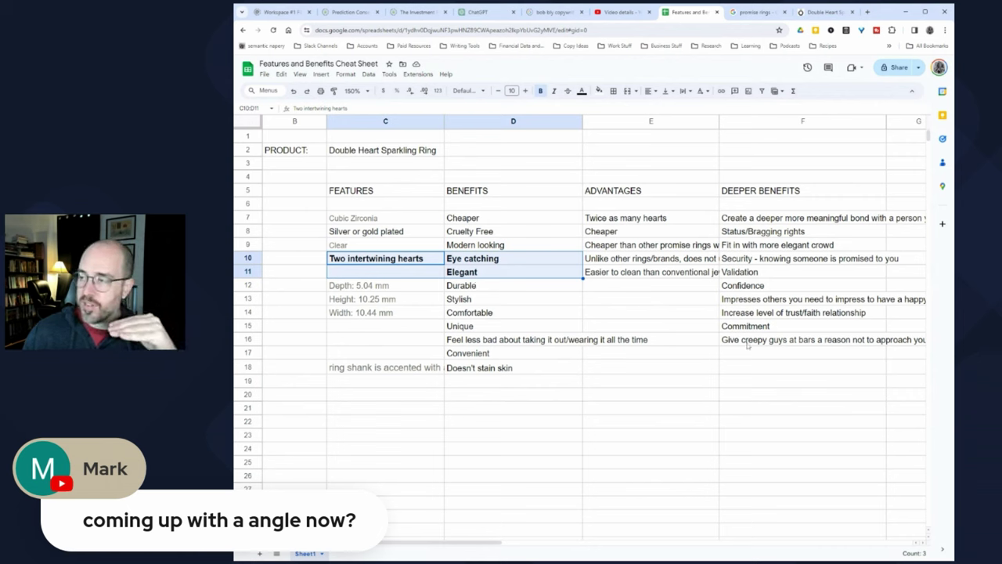
# Step: Bold the deeper benefits about a more meaningful bond in F7 and "Confidence" in F12
pyautogui.click(742, 285)
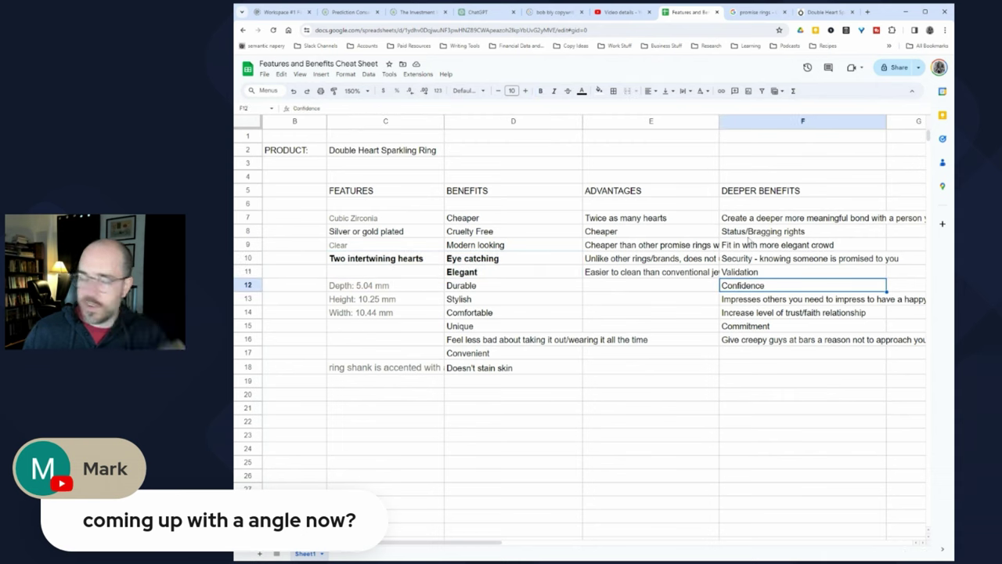
pyautogui.keyDown('ctrl'); pyautogui.click(747, 220); pyautogui.keyUp('ctrl')
pyautogui.hotkey('ctrl', 'b')
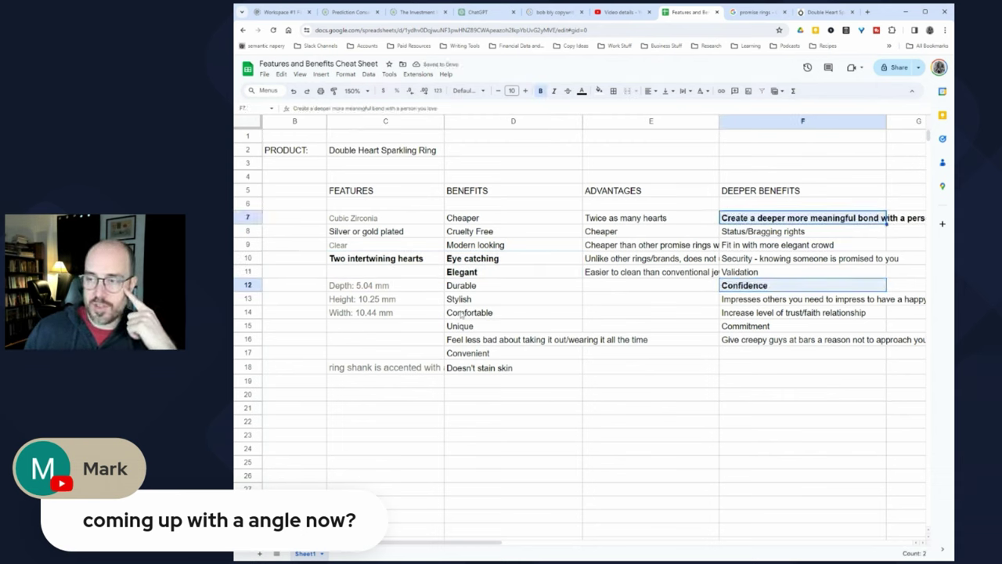
# Step: Review the bolded benefits in D10:D11 alongside the bolded deeper benefits in F7 and F12
pyautogui.moveTo(470, 258); pyautogui.dragTo(474, 273)
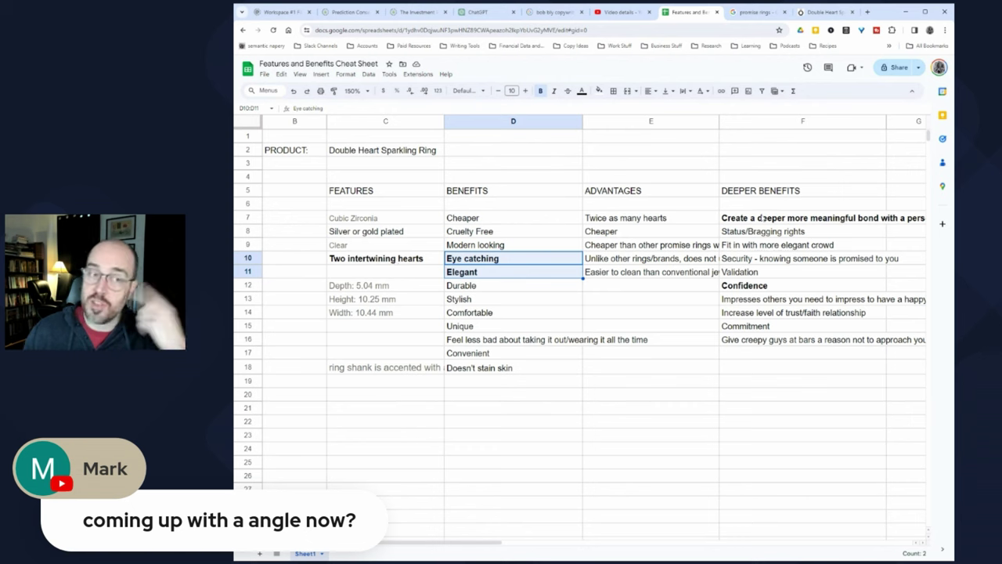
pyautogui.click(513, 218)
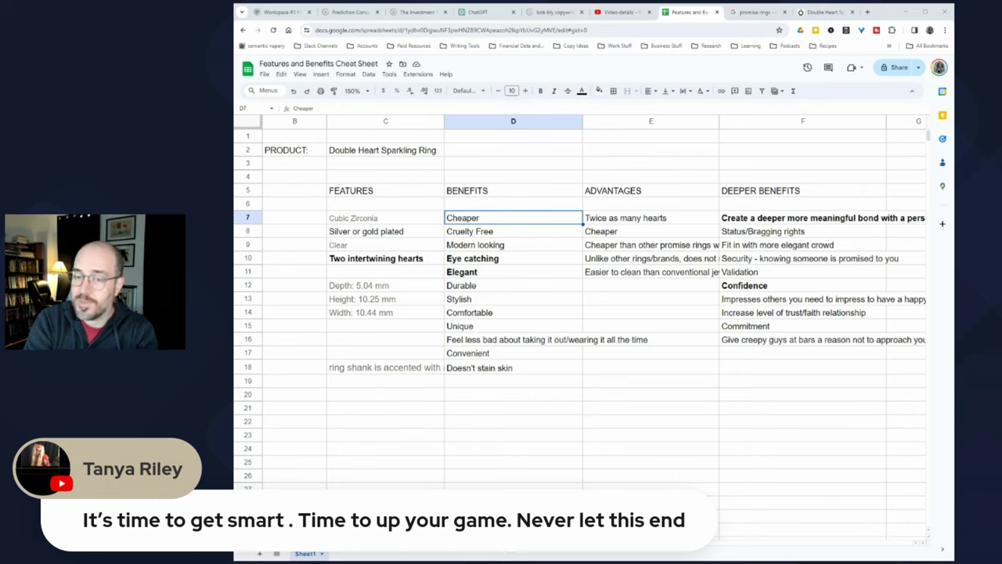
pyautogui.moveTo(469, 258); pyautogui.dragTo(468, 273)
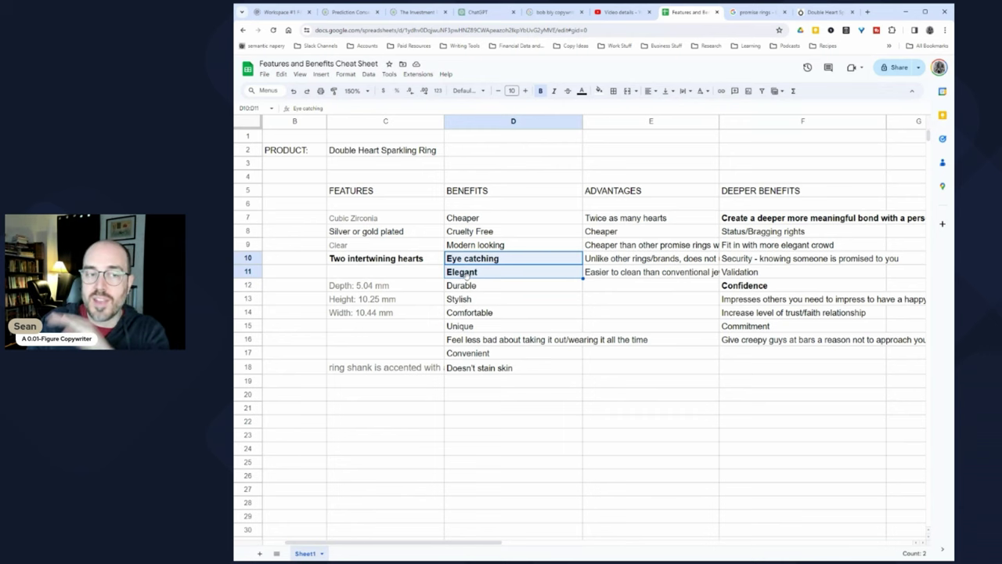
pyautogui.click(470, 287)
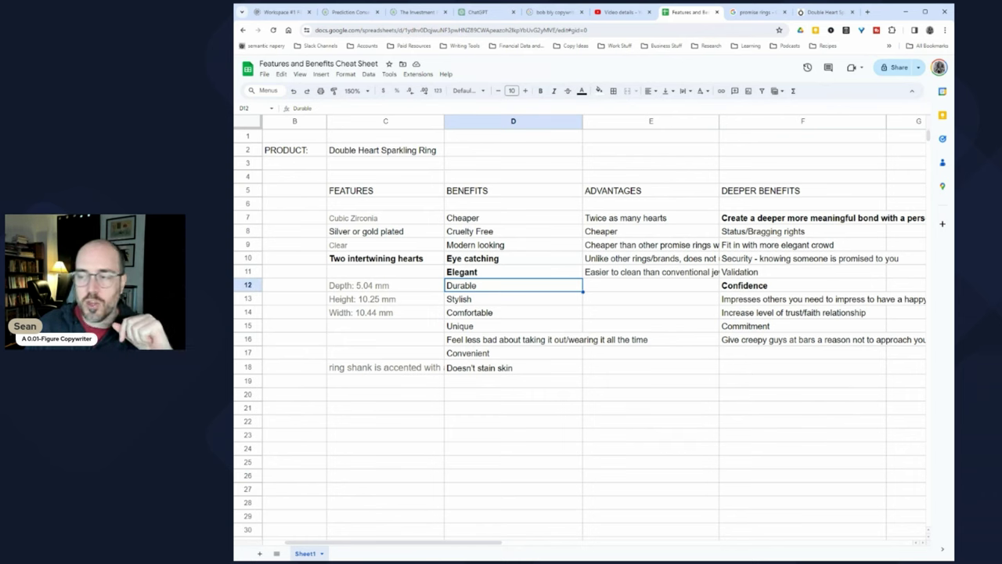
pyautogui.moveTo(472, 258); pyautogui.dragTo(469, 271)
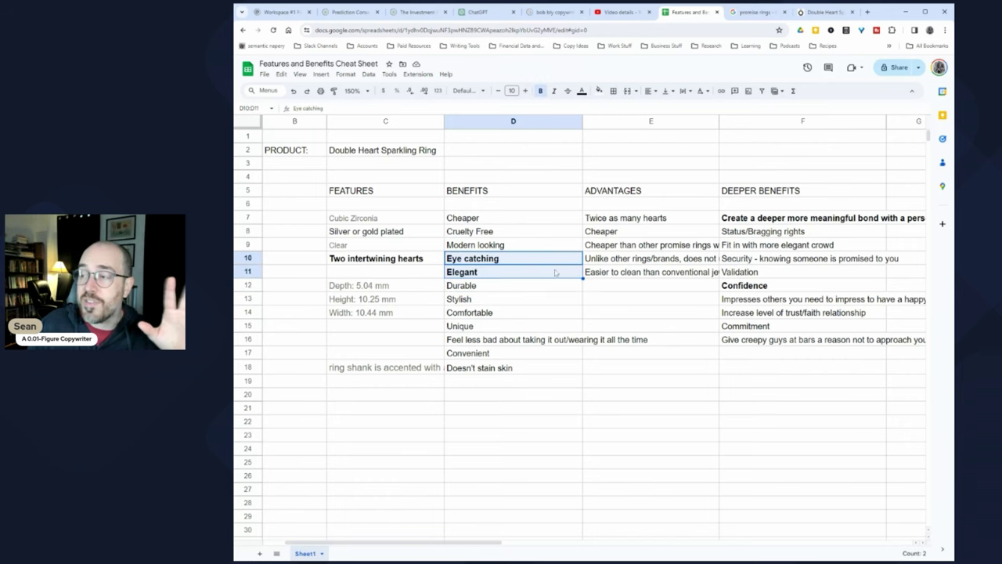
pyautogui.click(749, 220)
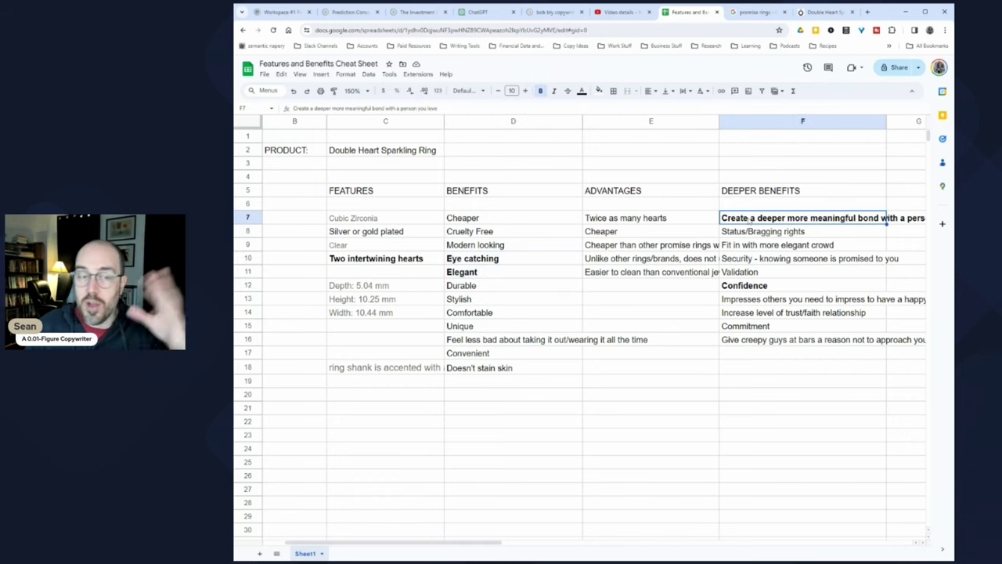
pyautogui.click(764, 285)
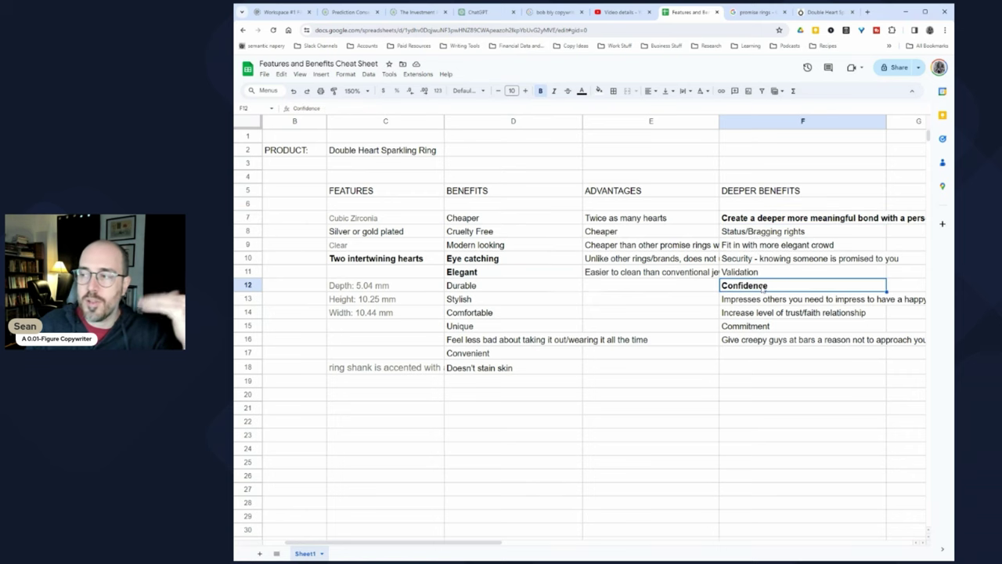
pyautogui.click(748, 232)
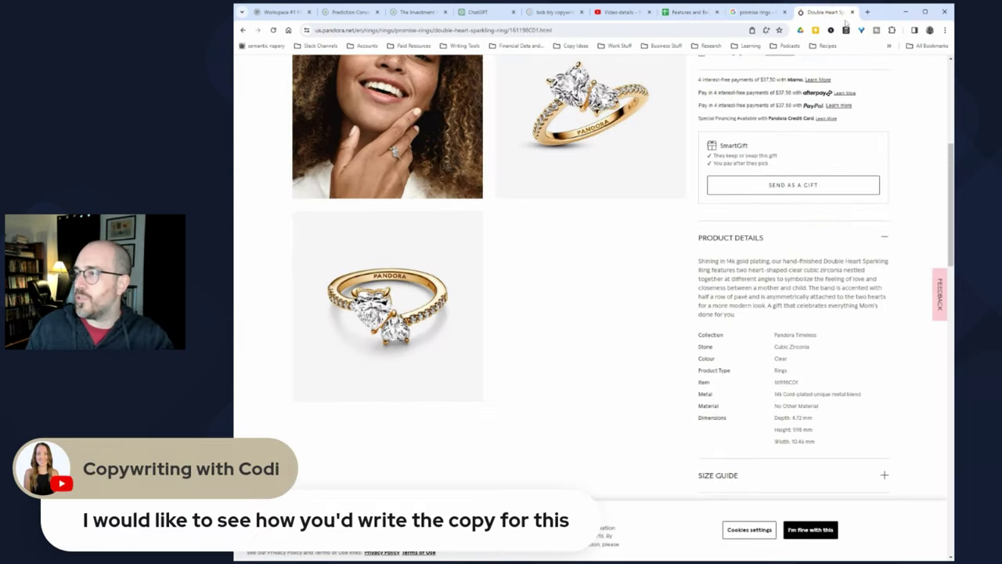
# Step: Create a blank Google Docs document and write the opening "With an eye-catching and elegant twin-heart design,"
pyautogui.click(868, 12)
pyautogui.write('docs')
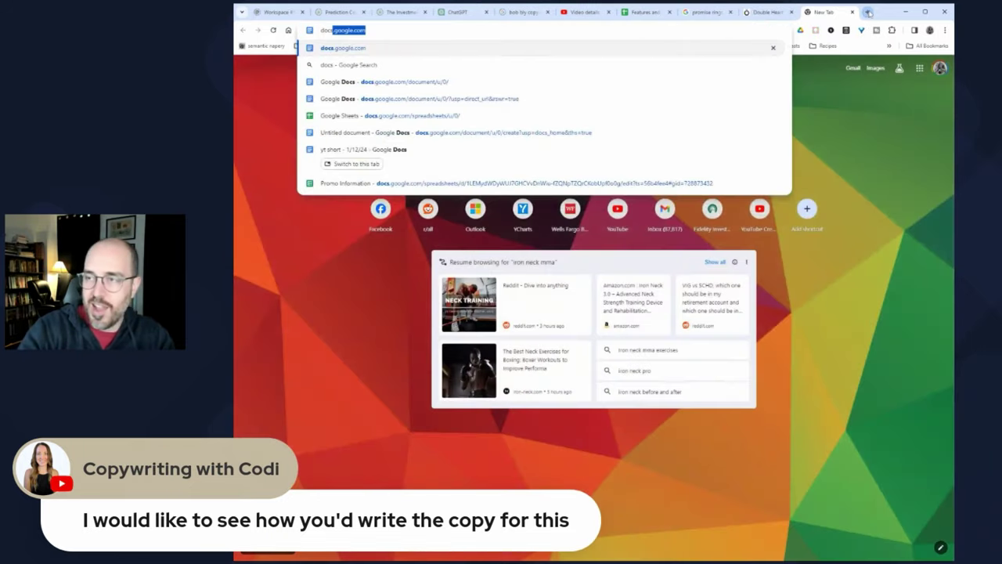
pyautogui.press('Return')
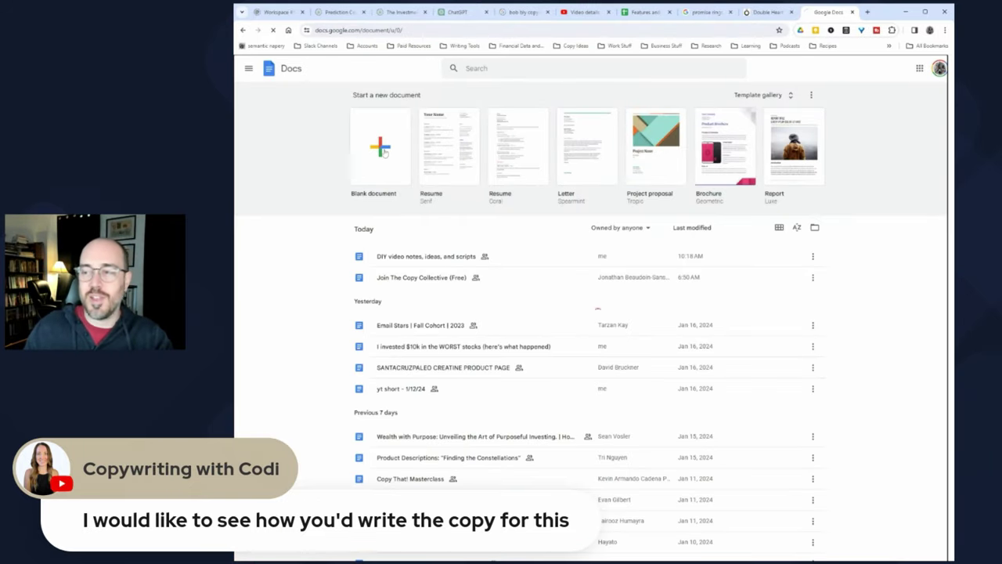
pyautogui.click(365, 188)
pyautogui.write('With an eye-catching and elegant twin-heart design,')
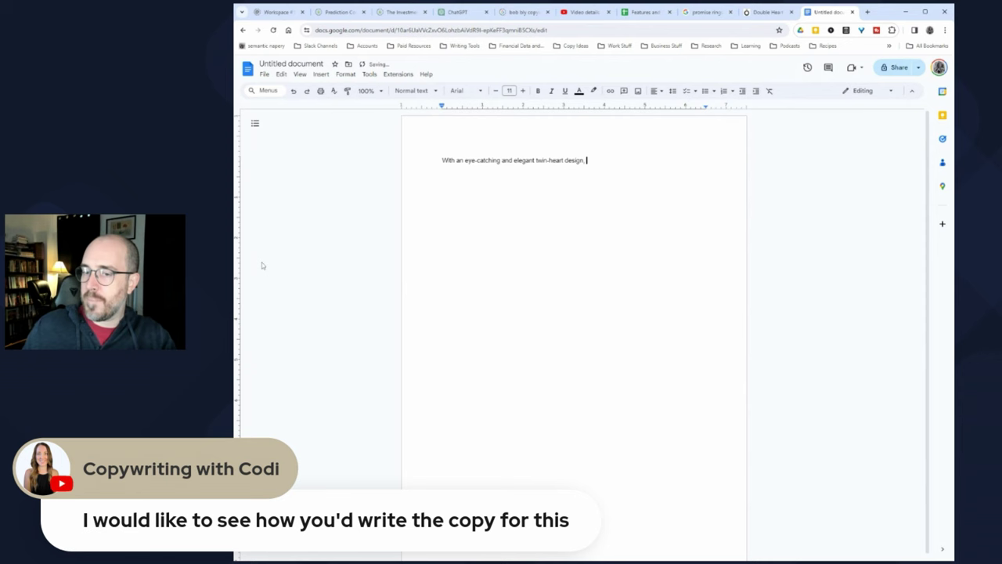
# Step: Check the ring's product details page and continue the opening sentence with "our hand-finished Double Heart Sparkling Ring"
pyautogui.moveTo(463, 159); pyautogui.dragTo(588, 160)
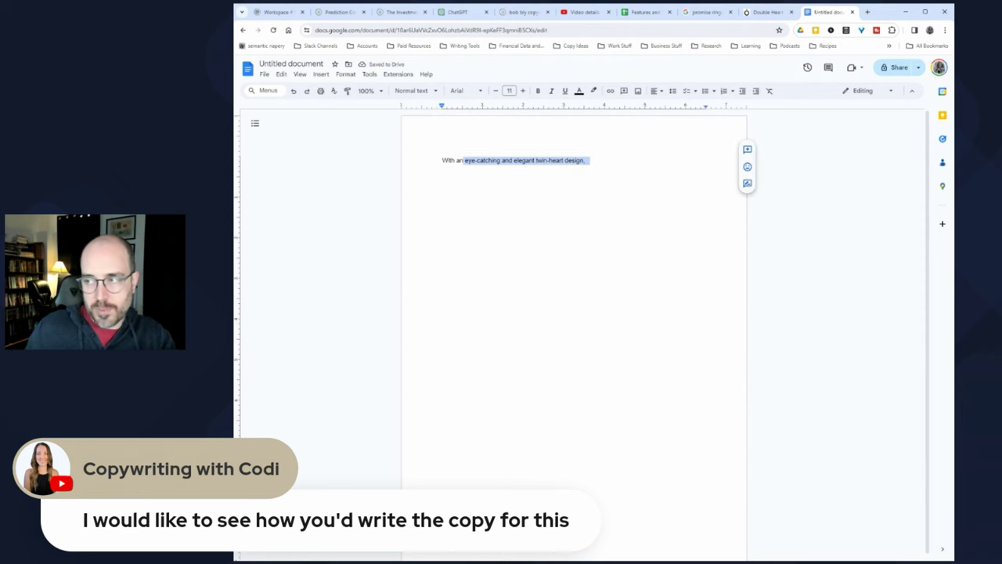
pyautogui.click(587, 160)
pyautogui.click(645, 12)
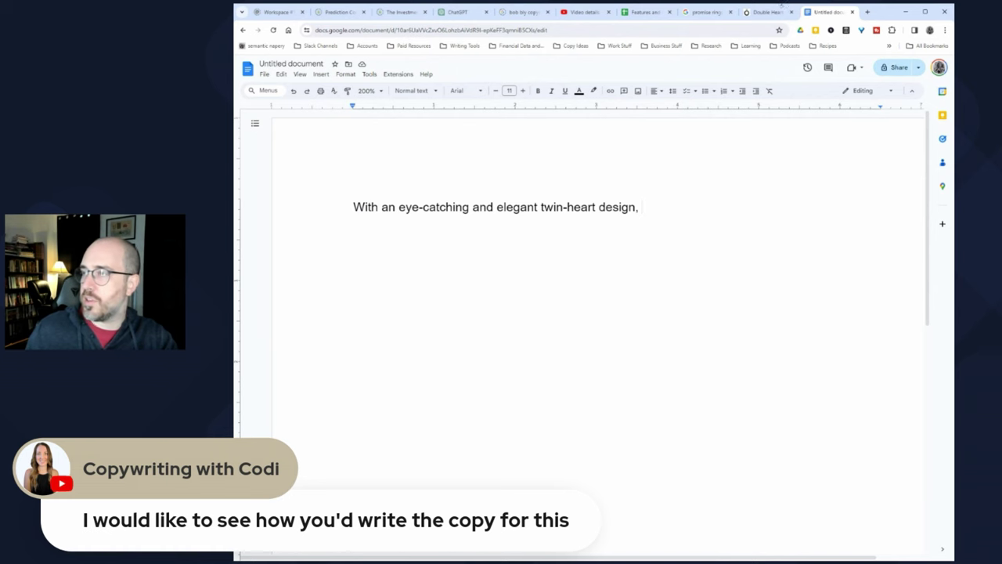
pyautogui.click(765, 12)
pyautogui.moveTo(782, 261); pyautogui.dragTo(839, 261)
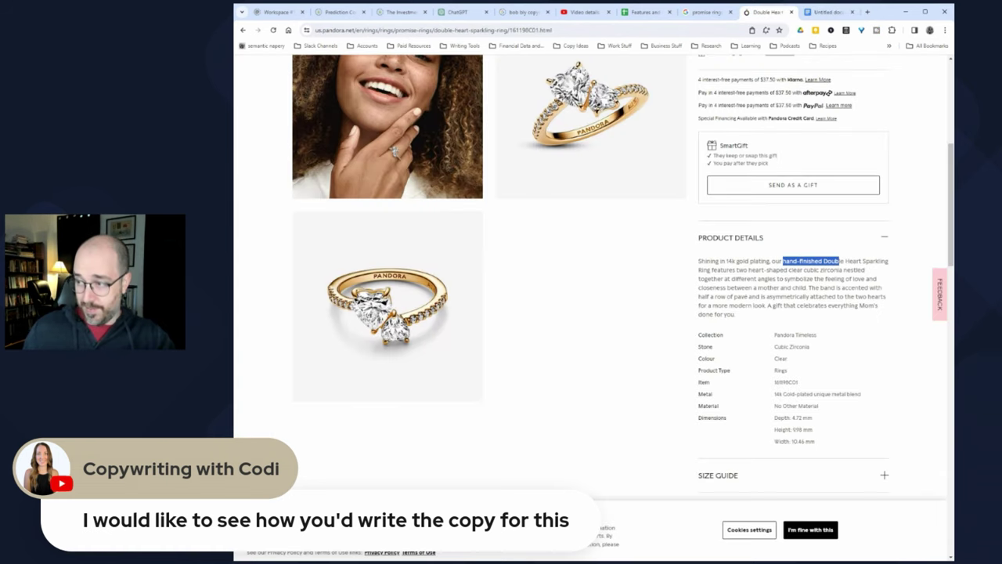
pyautogui.hotkey('ctrl', 'Tab')
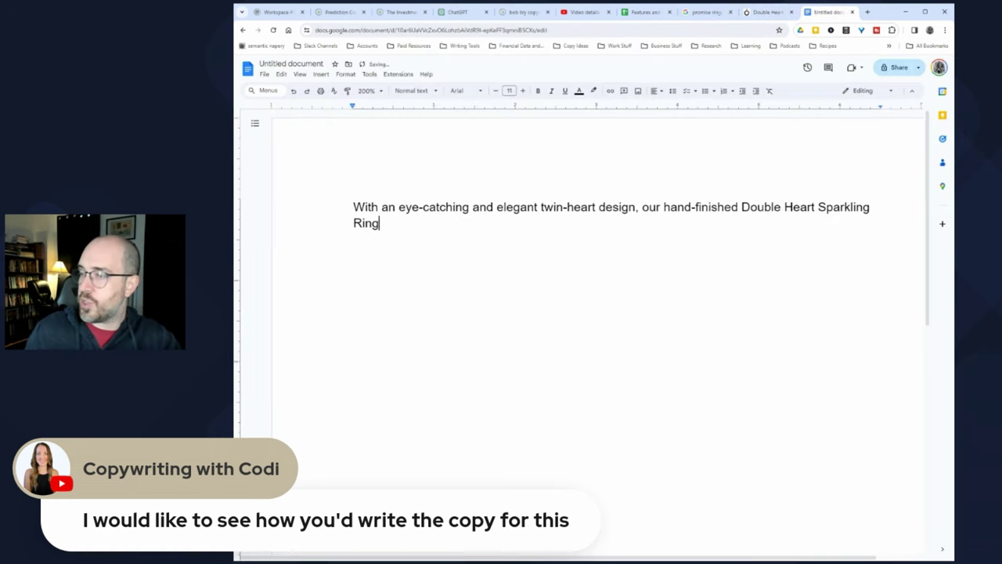
# Step: Finish the opening sentence with "does more than symbolize the eternal loving bond and commitment you have."
pyautogui.write('doe')
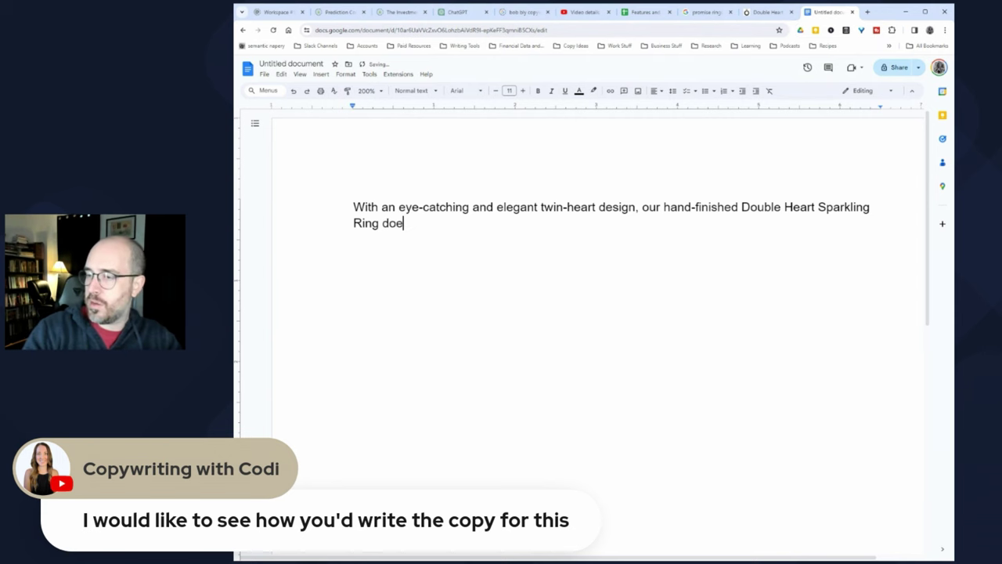
pyautogui.write('s more than ')
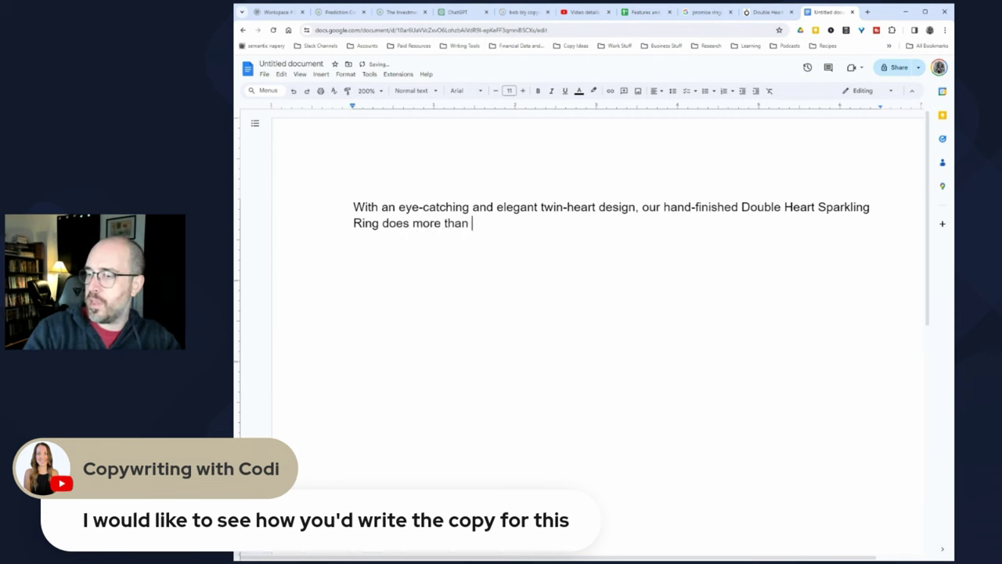
pyautogui.write('[verb] the etern')
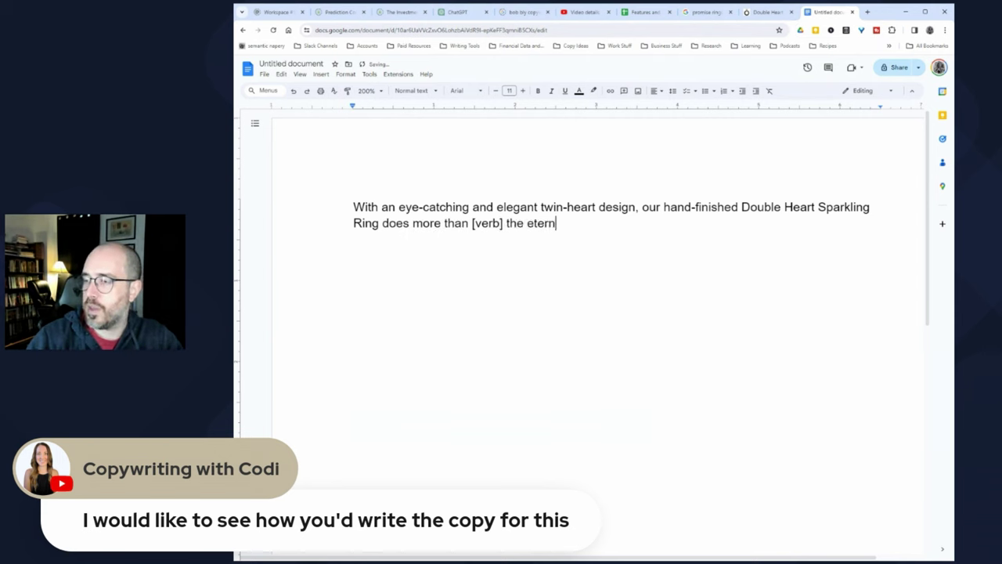
pyautogui.write('al loving bond and')
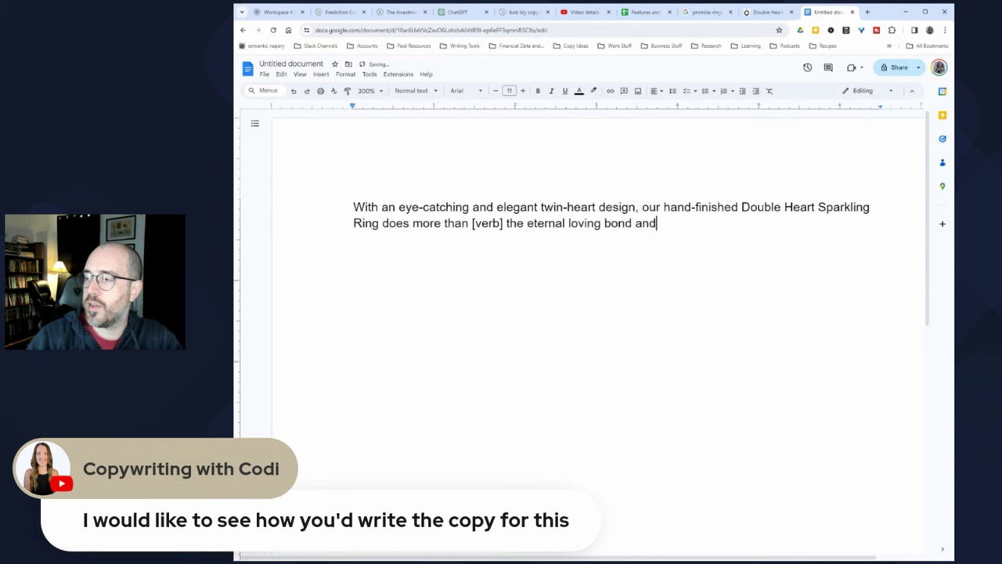
pyautogui.write(' commitment you have.')
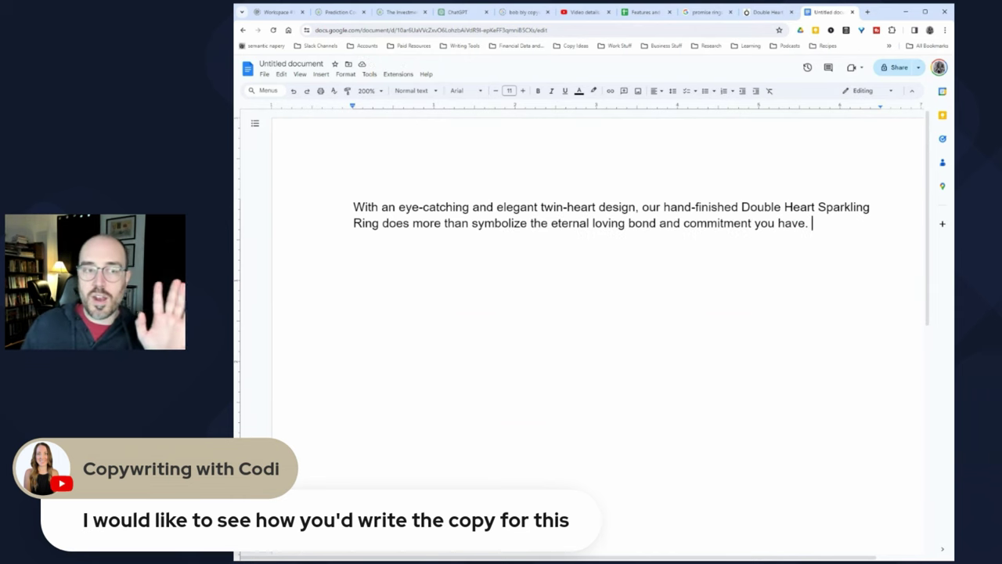
# Step: Review the opening sentence against the cheat sheet's bolded features and benefits, and change "symbolize" to "capture"
pyautogui.click(646, 12)
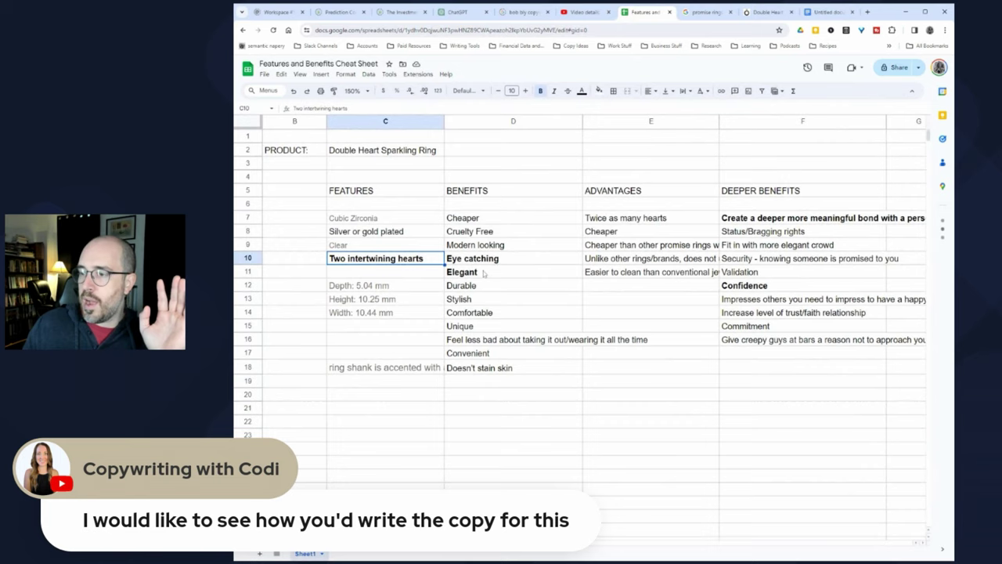
pyautogui.keyDown('shift'); pyautogui.click(484, 273); pyautogui.keyUp('shift')
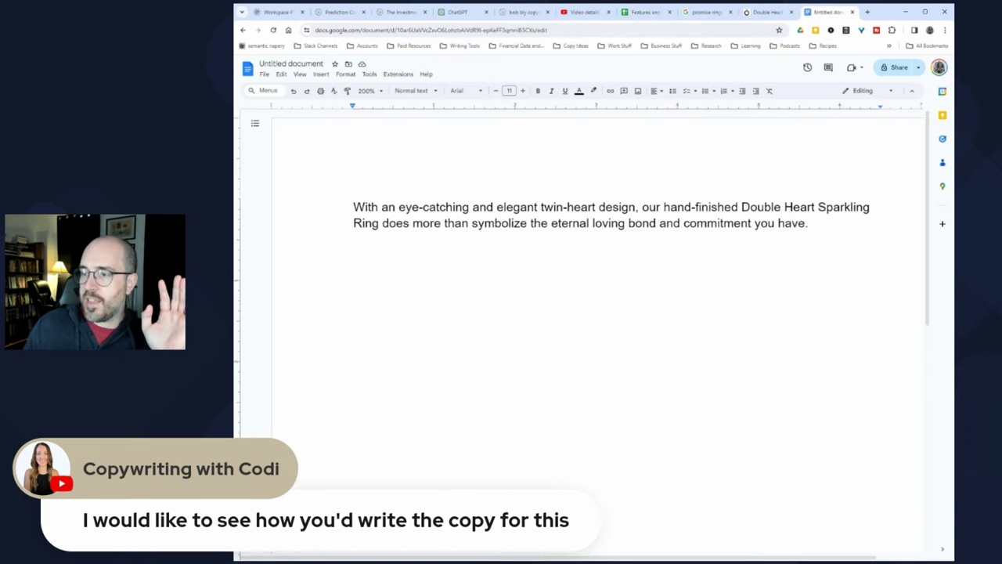
pyautogui.moveTo(379, 206)
pyautogui.mouseDown()
pyautogui.moveTo(719, 207)
pyautogui.moveTo(379, 223)
pyautogui.mouseUp()
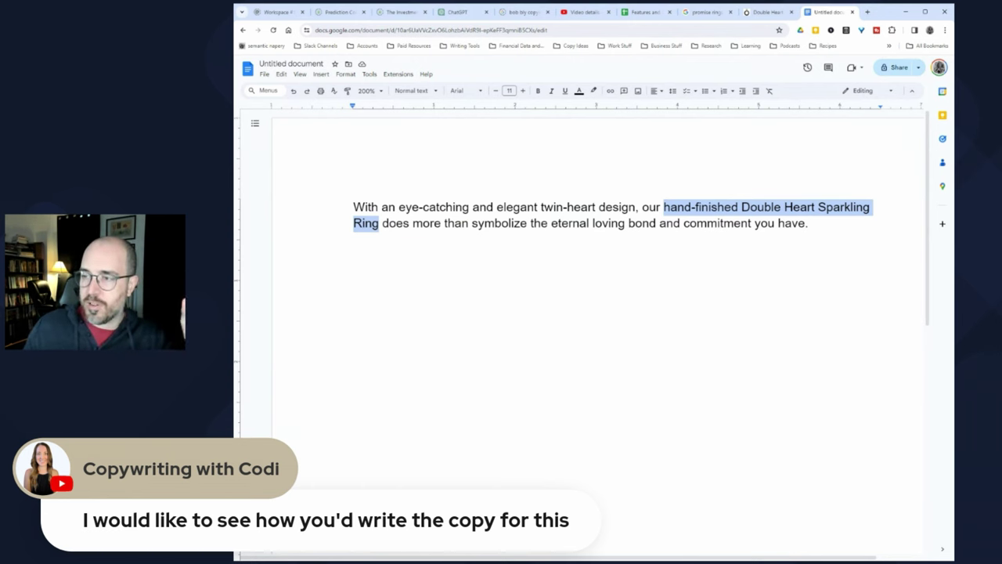
pyautogui.click(389, 223)
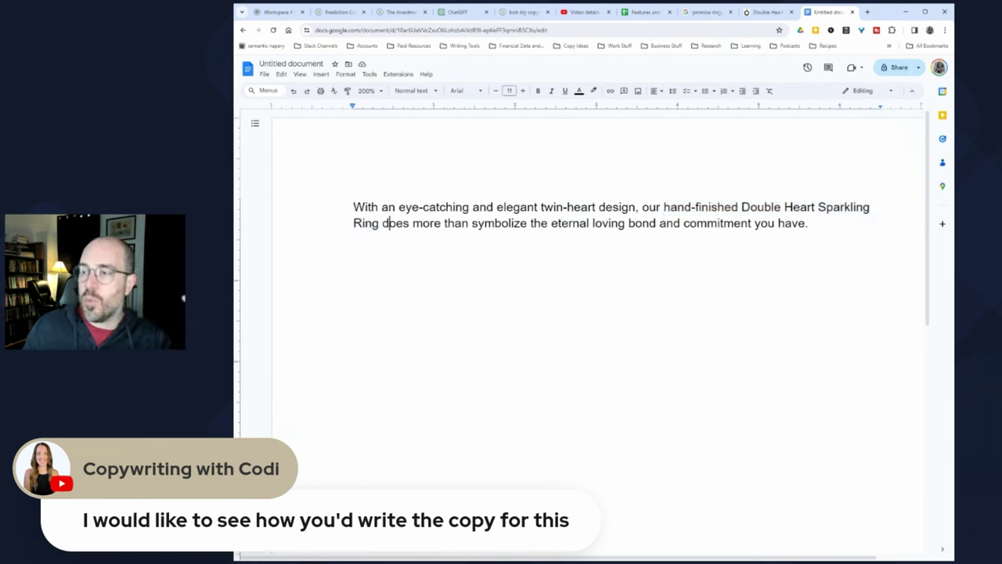
pyautogui.moveTo(423, 223); pyautogui.dragTo(786, 223)
pyautogui.hotkey('ctrl', '7')
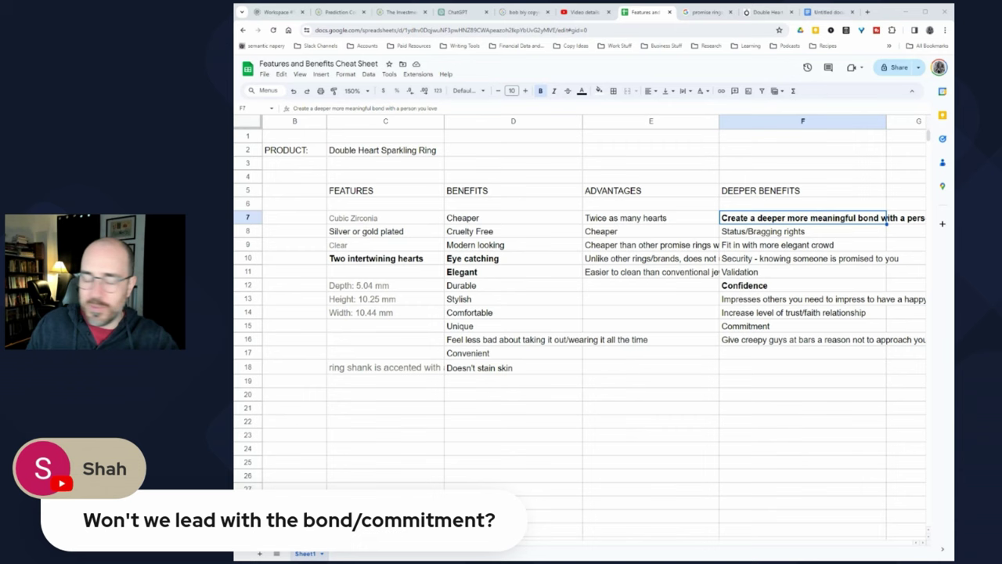
pyautogui.click(560, 407)
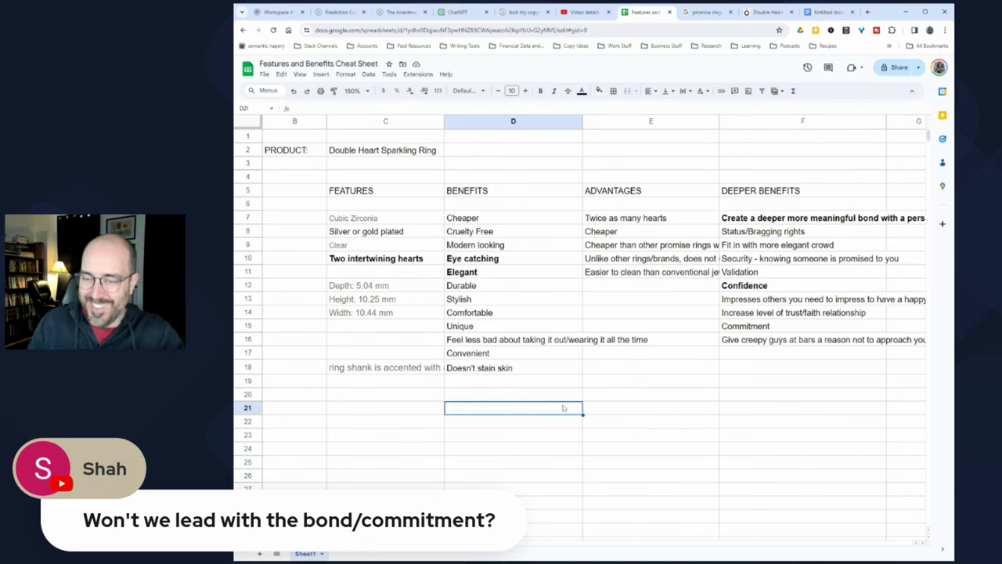
pyautogui.click(610, 395)
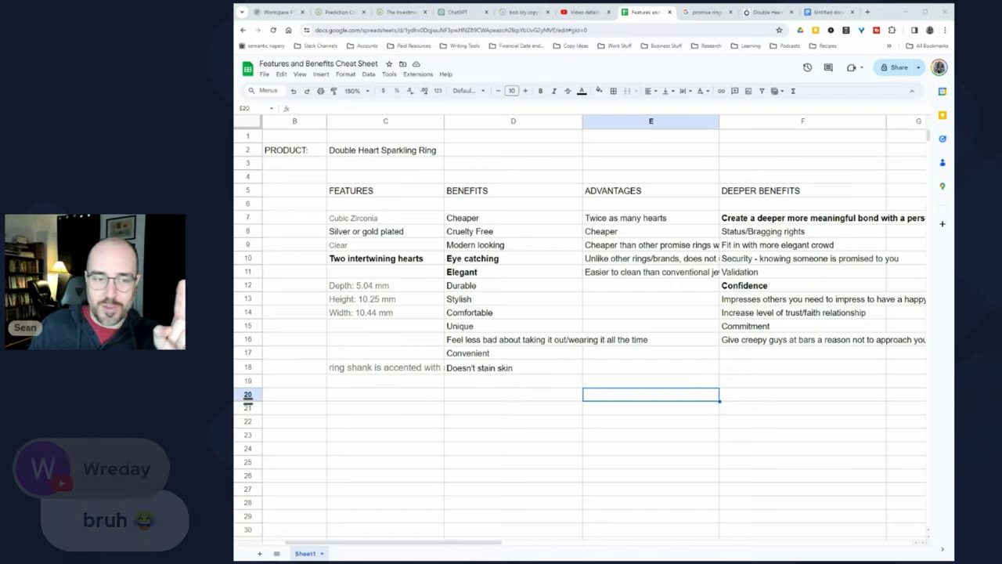
pyautogui.hotkey('ctrl', '9')
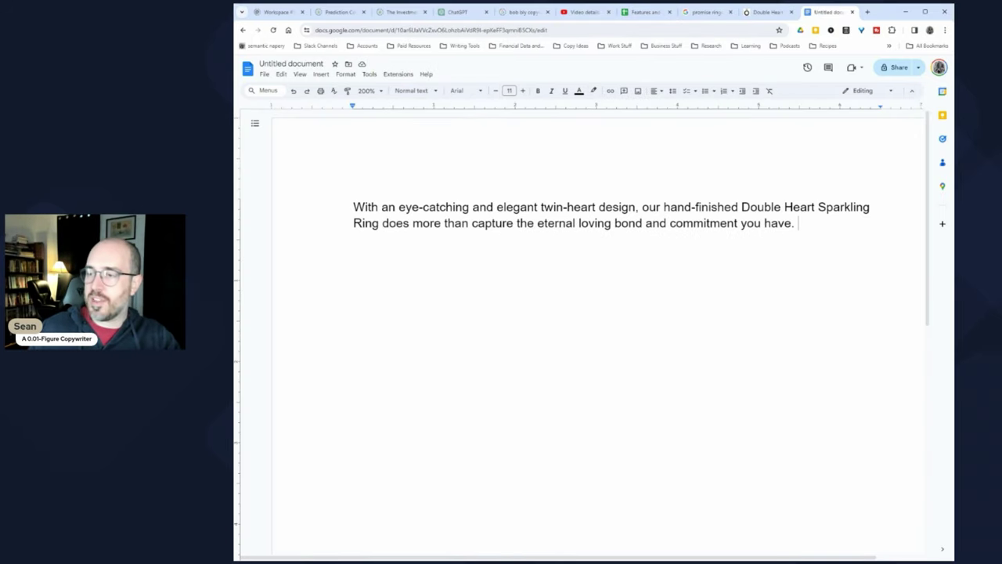
pyautogui.moveTo(382, 223); pyautogui.dragTo(491, 223)
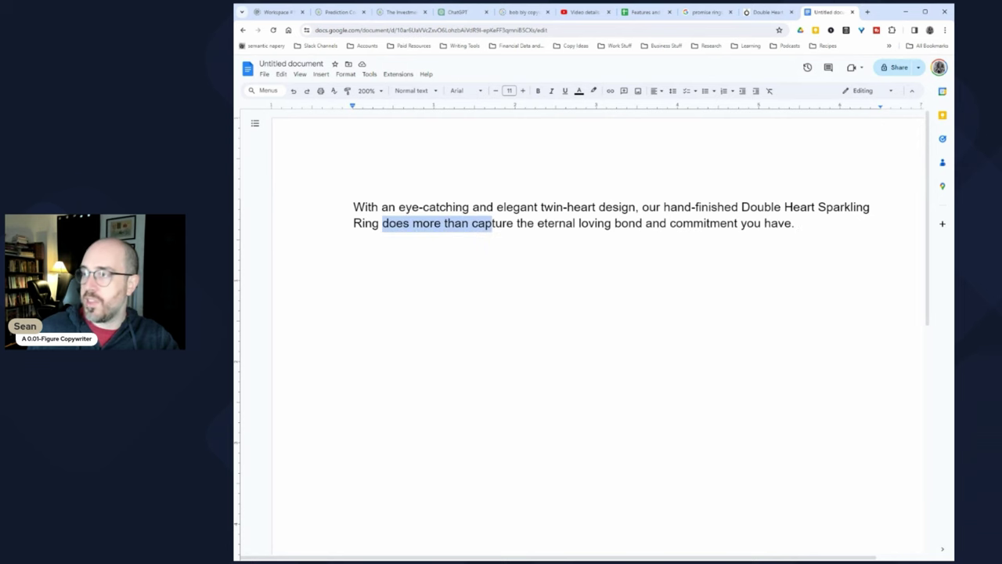
# Step: Look up further benefits in the cheat sheet and begin a second sentence with "The stylish and comfortable design"
pyautogui.click(646, 11)
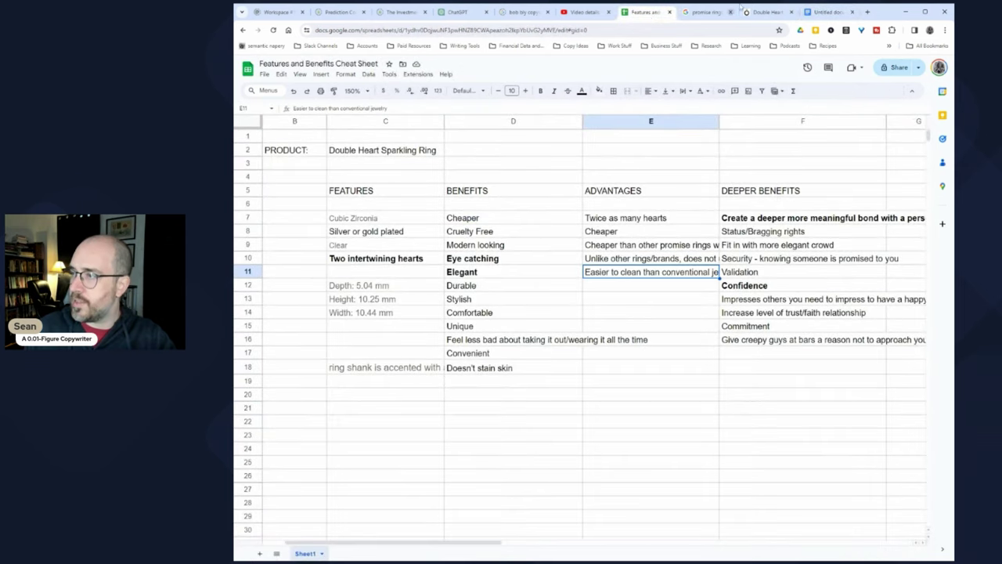
pyautogui.click(463, 302)
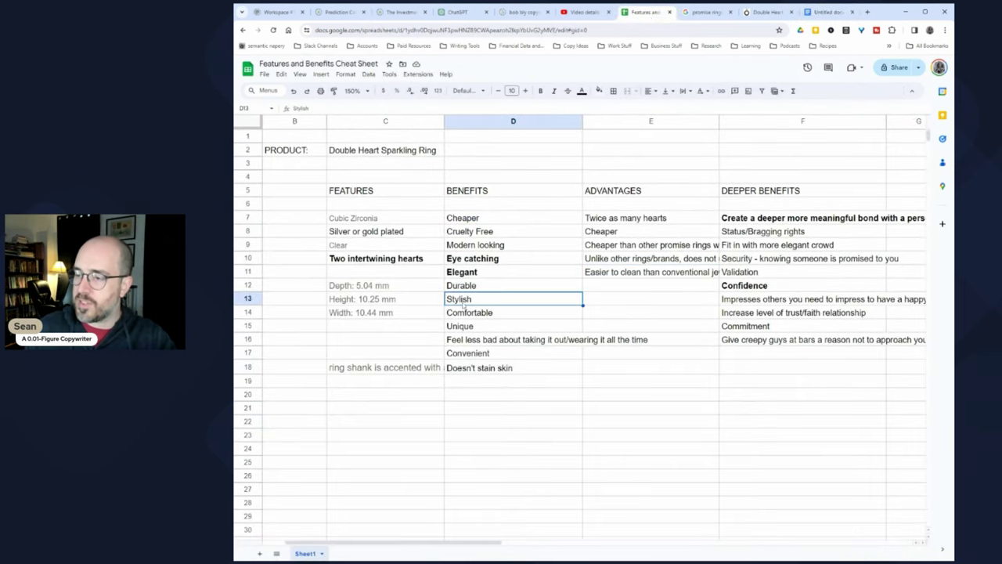
pyautogui.hotkey('ctrl', '9')
pyautogui.write('design')
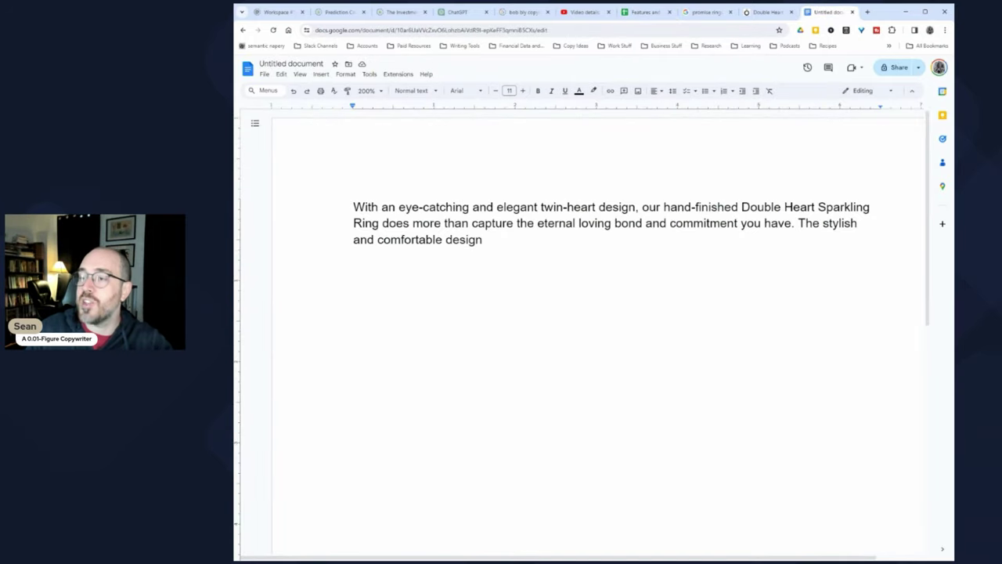
# Step: Replace the "and" between "stylish" and "comfortable" in the second sentence with a comma
pyautogui.doubleClick(362, 239)
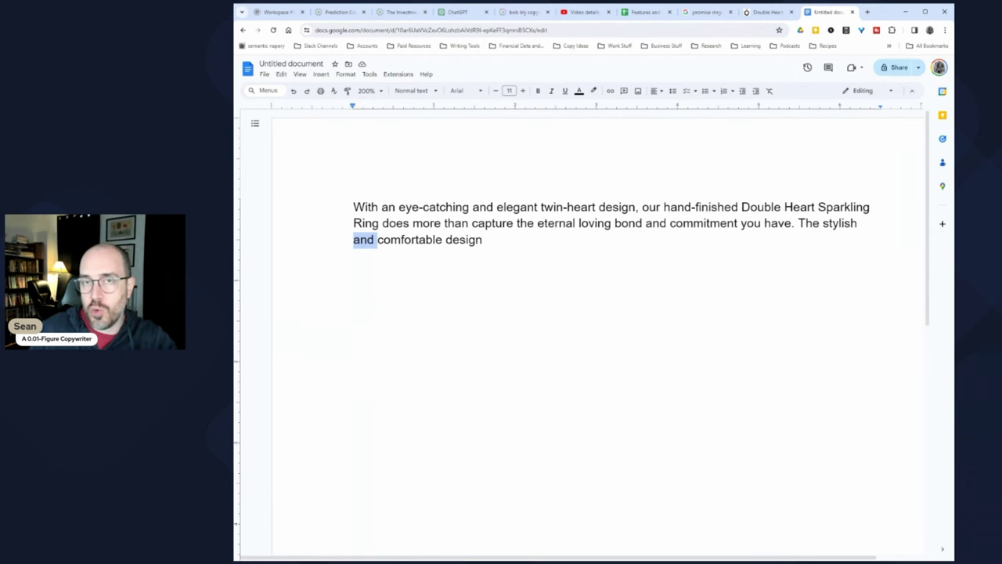
pyautogui.press('BackSpace')
pyautogui.press('BackSpace')
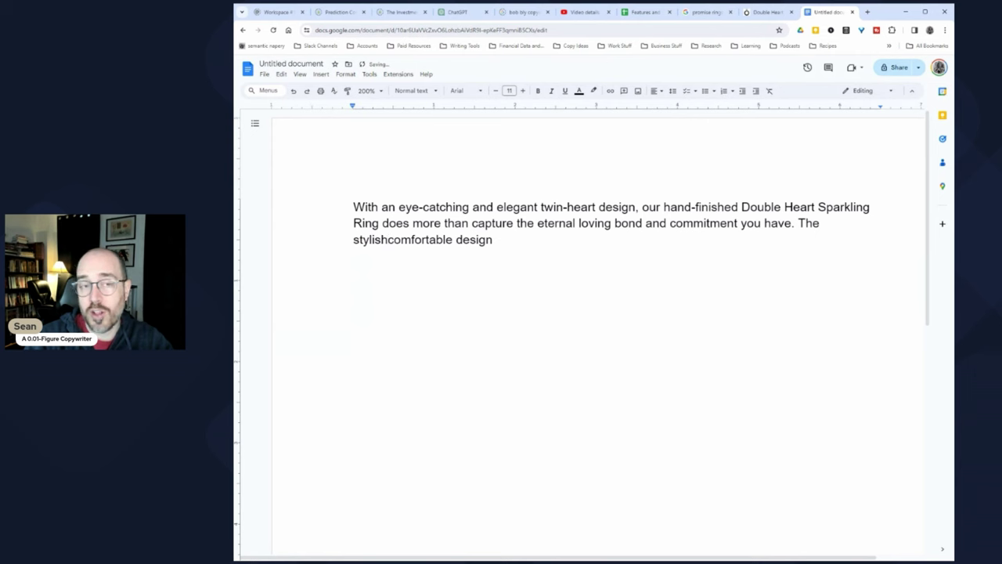
pyautogui.write(',')
# Step: Add the note "ASYNDETON" on its own line below the product copy
pyautogui.press('End')
pyautogui.press('Return')
pyautogui.press('Return')
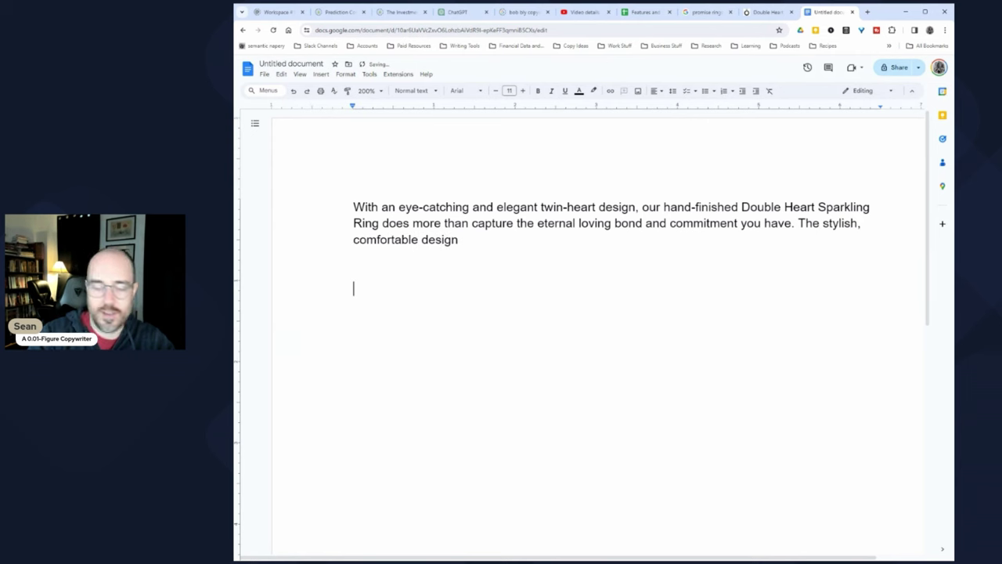
pyautogui.write('ASYND')
pyautogui.write('N')
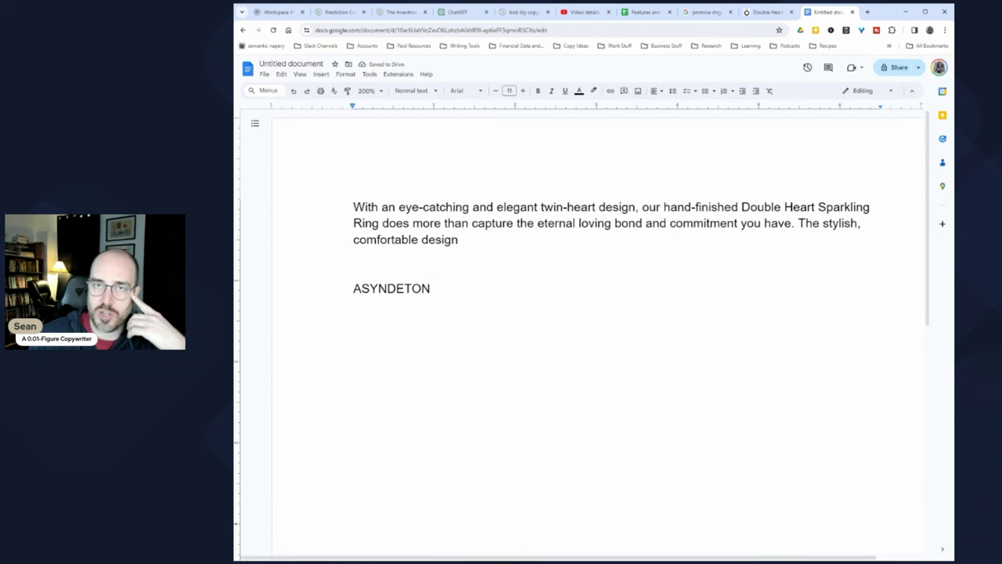
pyautogui.press('Return')
pyautogui.press('Return')
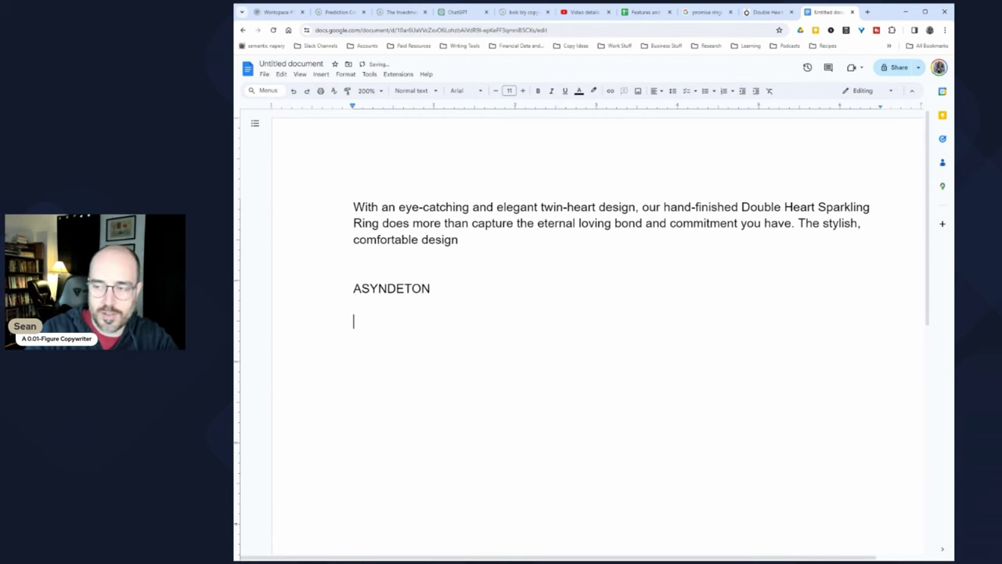
# Step: Add the note "FANBOYS" below the asyndeton note, followed by the line "For and nor but or yet so"
pyautogui.write('FANBOYS')
pyautogui.press('Return')
pyautogui.write('For an')
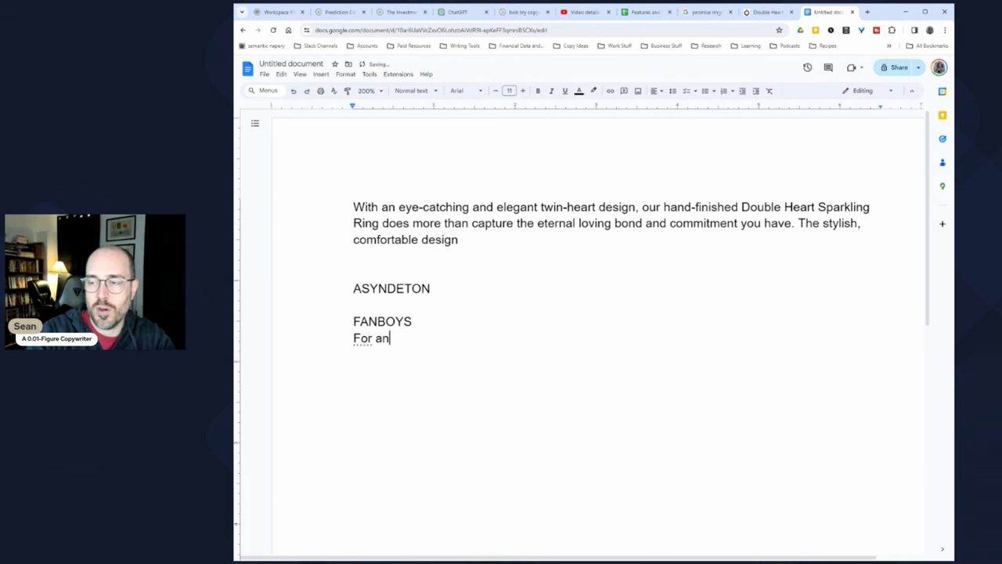
pyautogui.write('d now')
pyautogui.press('BackSpace')
pyautogui.write('r but ')
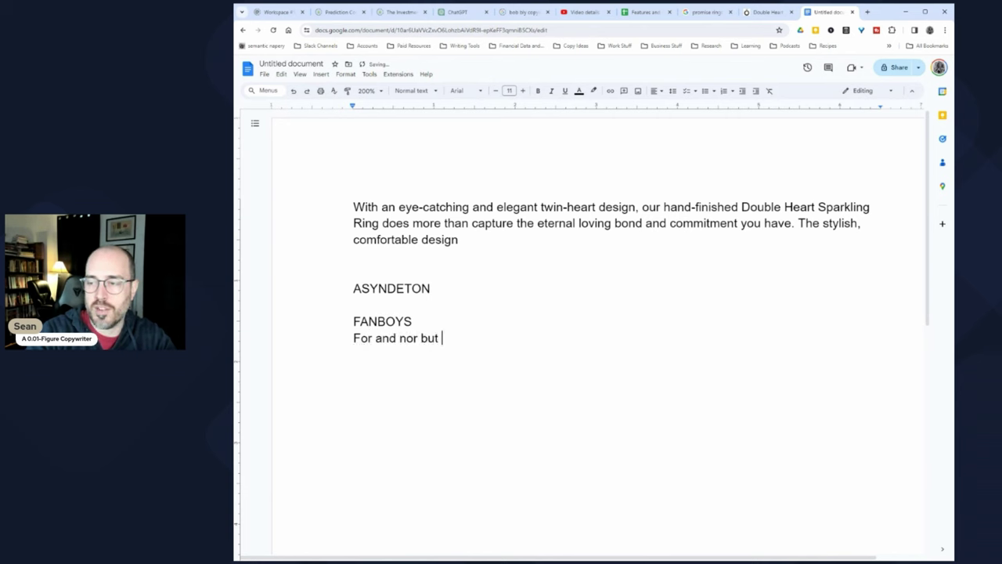
pyautogui.write('or yet so')
# Step: Compare the list of FANBOYS conjunctions with the comma after "stylish" in the product copy
pyautogui.moveTo(354, 288); pyautogui.dragTo(489, 337)
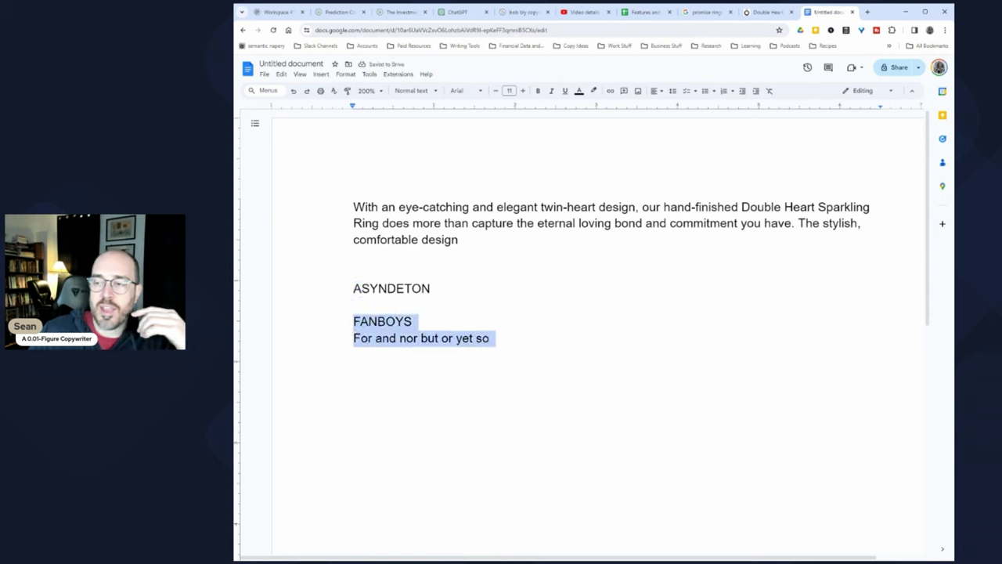
pyautogui.moveTo(844, 223); pyautogui.dragTo(861, 223)
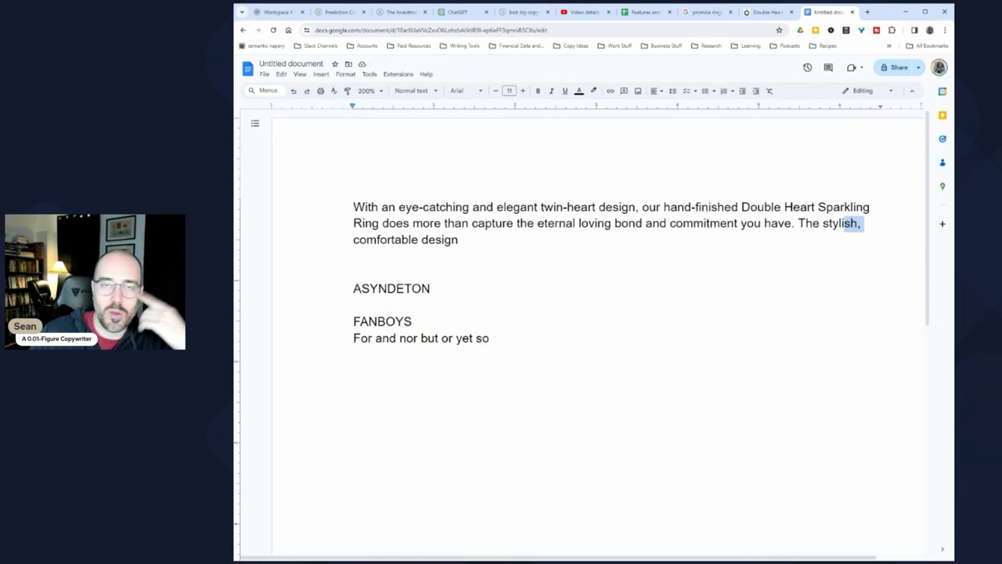
pyautogui.click(779, 224)
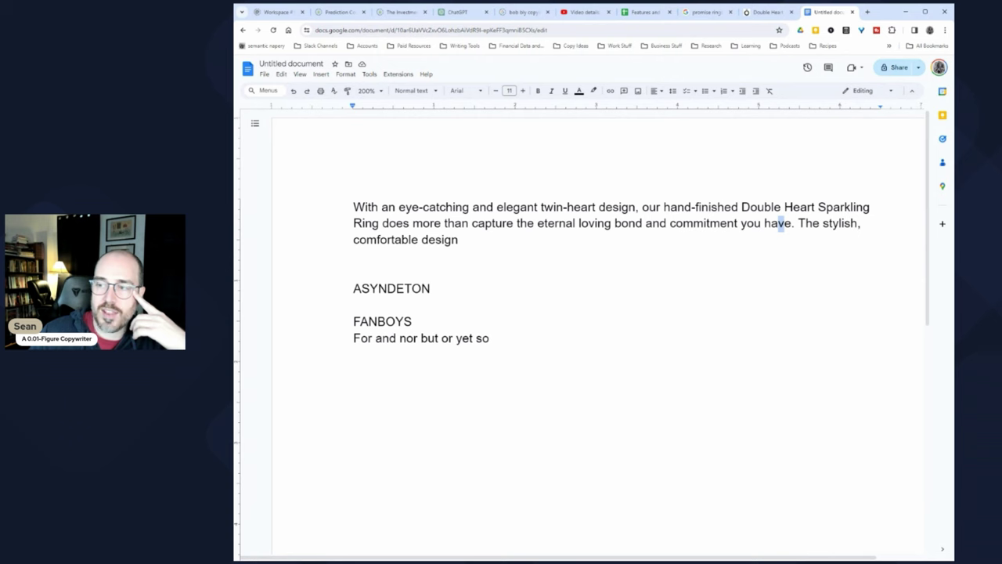
# Step: Complete the second sentence with "lends the wearer an air of confidence, knowing that they are secure and loved."
pyautogui.click(462, 240)
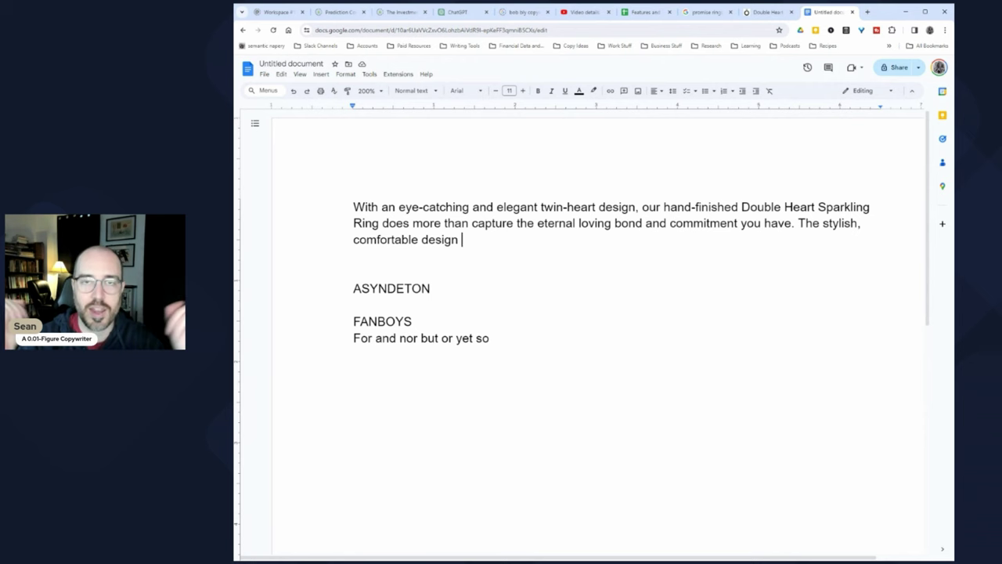
pyautogui.write('lends the wear')
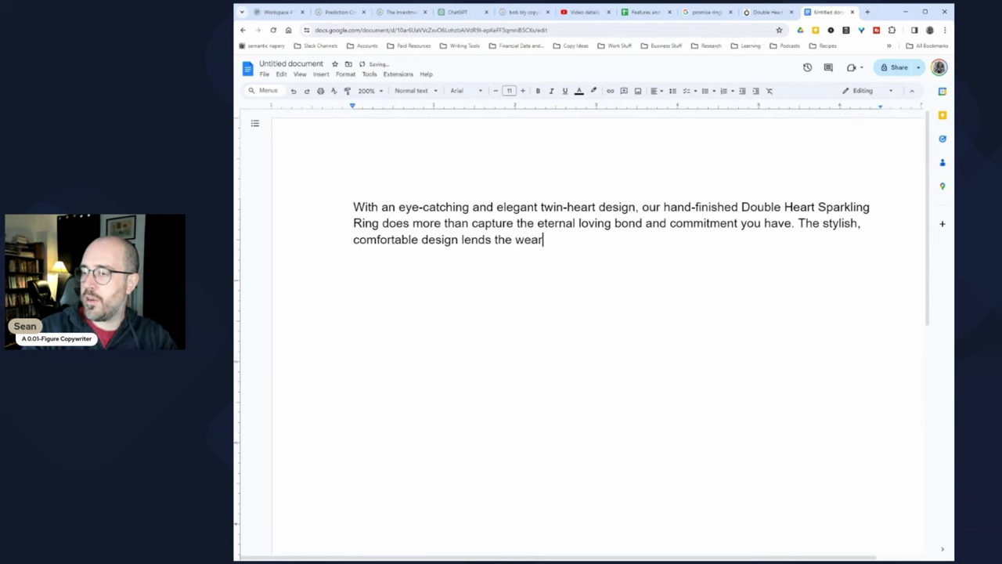
pyautogui.write('er an air of confidence, secure')
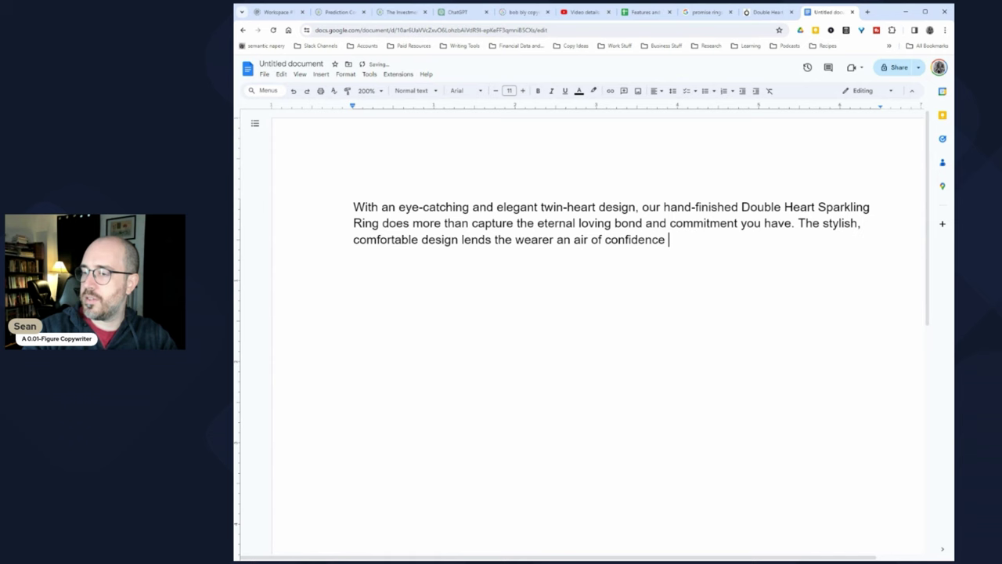
pyautogui.press('BackSpace')
pyautogui.press('BackSpace')
pyautogui.press('BackSpace')
pyautogui.press('BackSpace')
pyautogui.press('BackSpace')
pyautogui.press('BackSpace')
pyautogui.press('BackSpace')
pyautogui.write('knowing that')
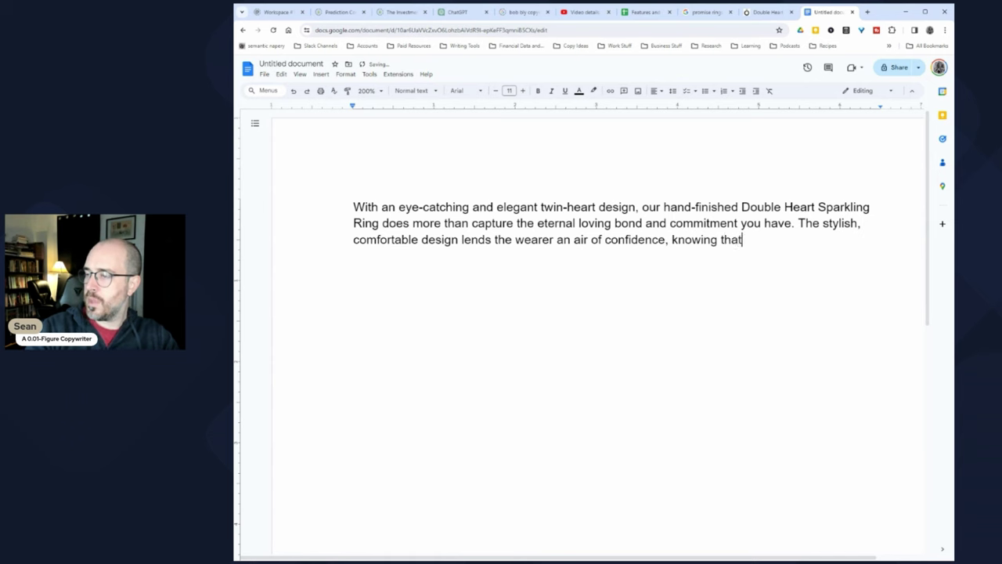
pyautogui.write(' they are secure and loved.')
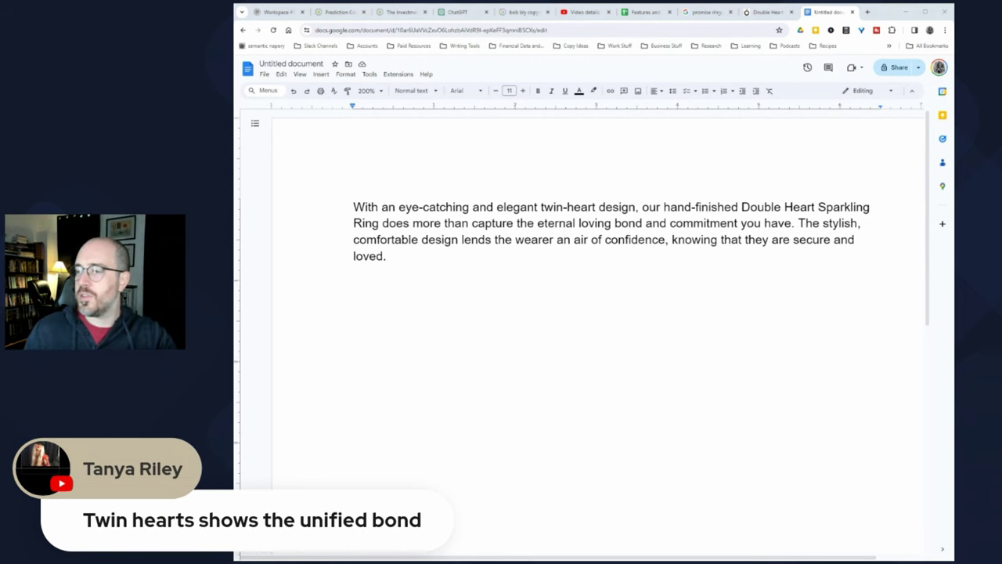
# Step: Extend the end of the second sentence with "in a unified bond" after "loved"
pyautogui.press('BackSpace')
pyautogui.write('in a unif')
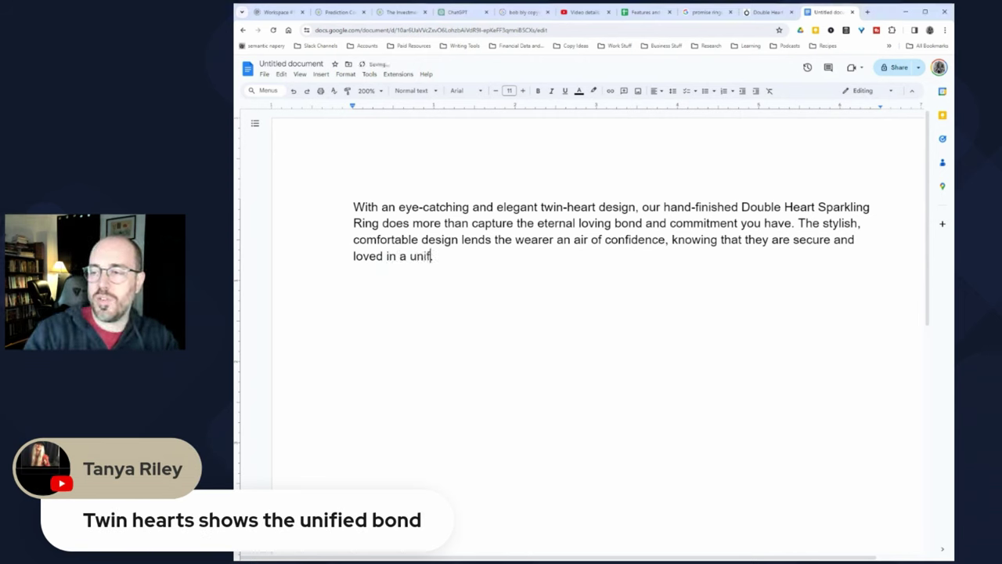
pyautogui.write('ied bond')
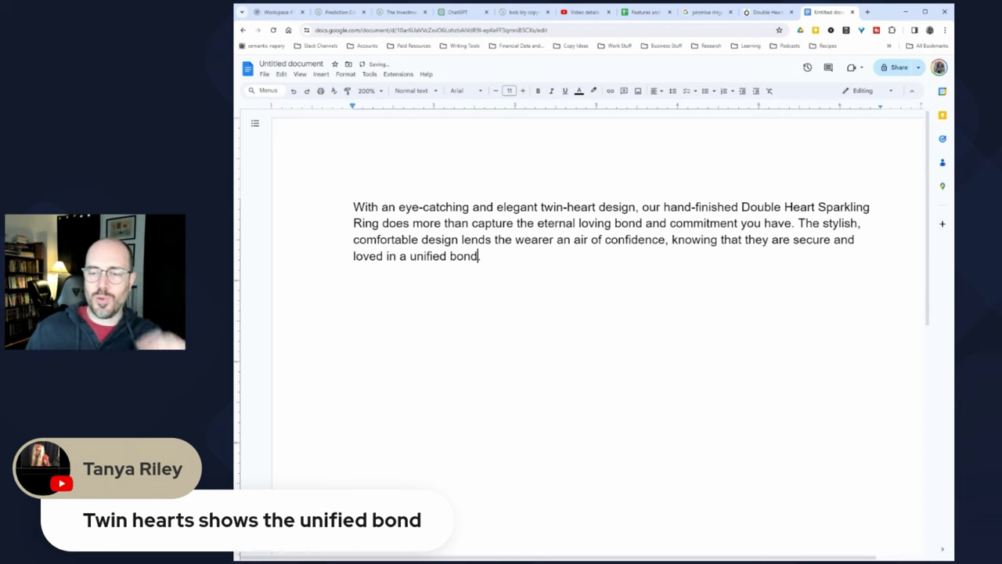
pyautogui.write('.')
pyautogui.press('Return')
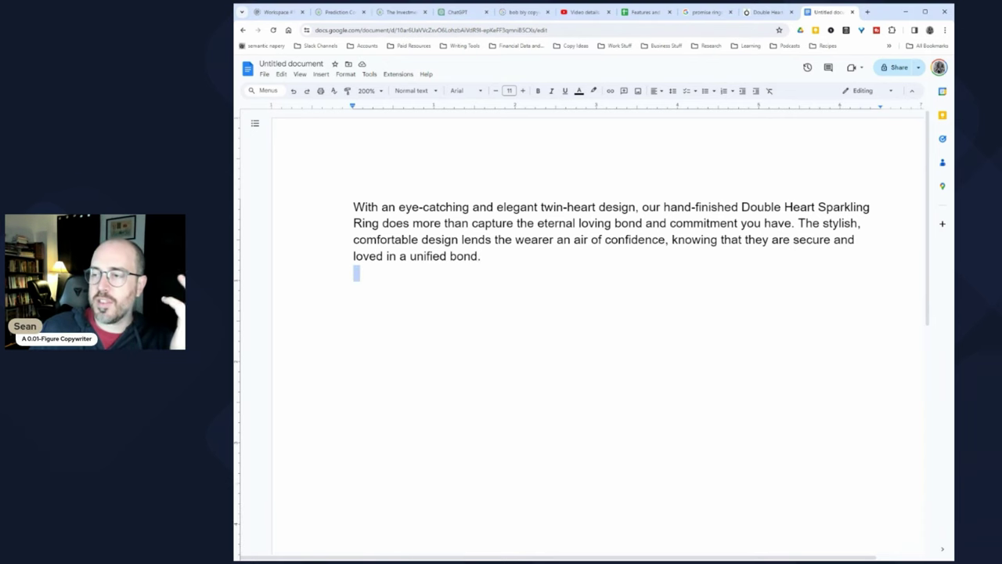
pyautogui.press('BackSpace')
# Step: Check the word count of the entire product copy
pyautogui.hotkey('ctrl', 'a')
pyautogui.hotkey('ctrl', 'shift', 'c')
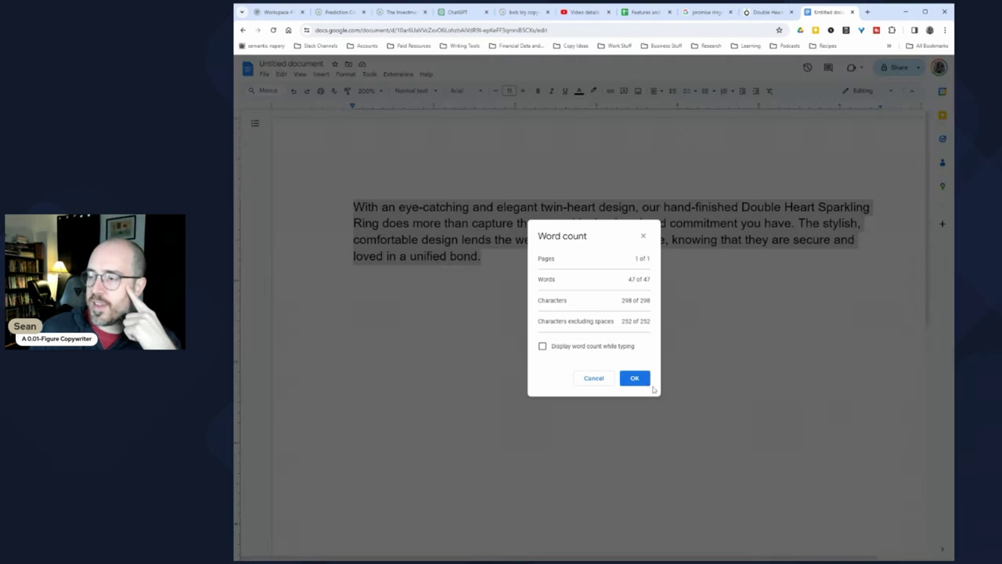
pyautogui.click(644, 381)
pyautogui.click(523, 239)
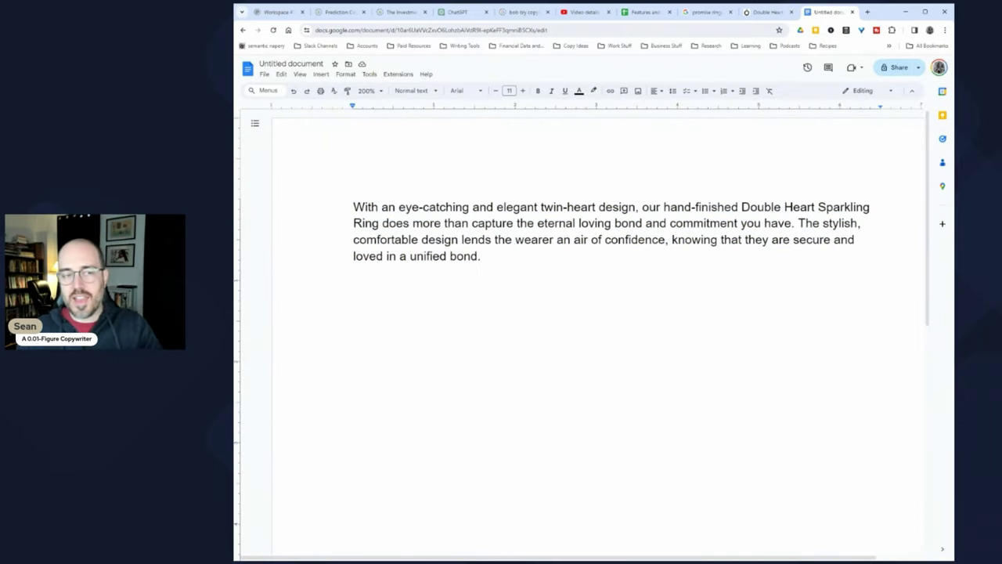
# Step: Compare the product copy with the two intertwining hearts, eye catching and elegant entries in the features and benefits cheat sheet
pyautogui.click(646, 12)
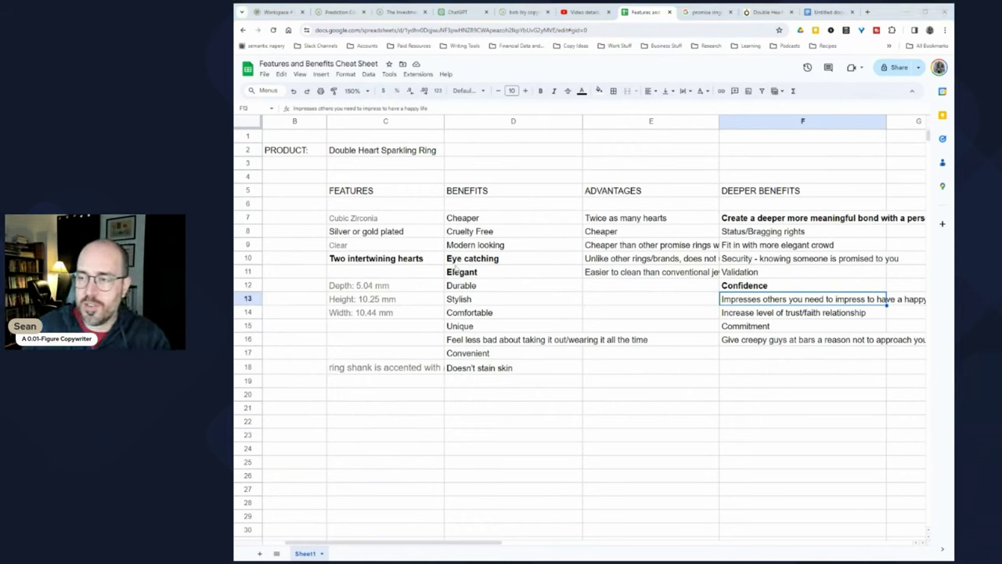
pyautogui.moveTo(468, 263); pyautogui.dragTo(456, 276)
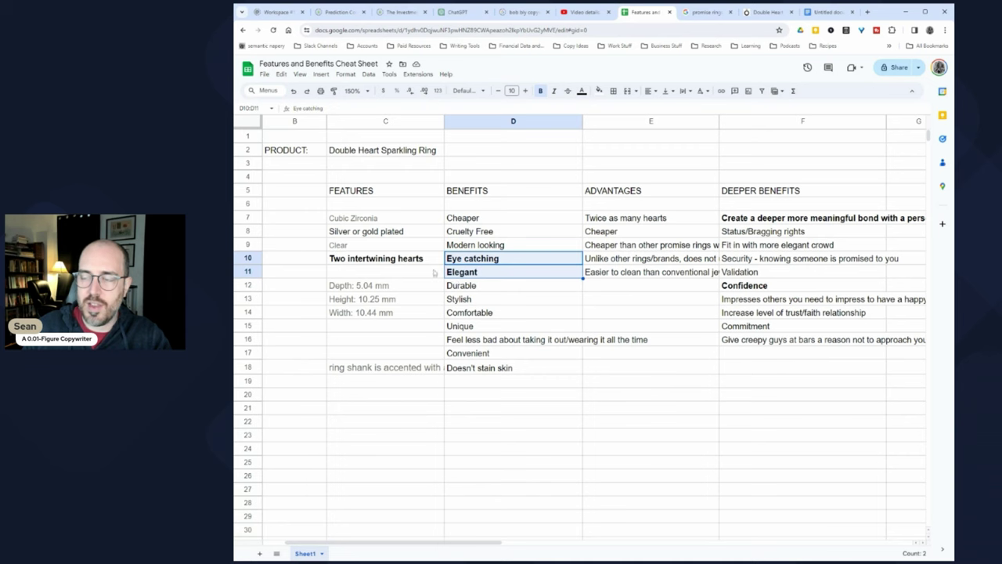
pyautogui.moveTo(389, 260); pyautogui.dragTo(484, 275)
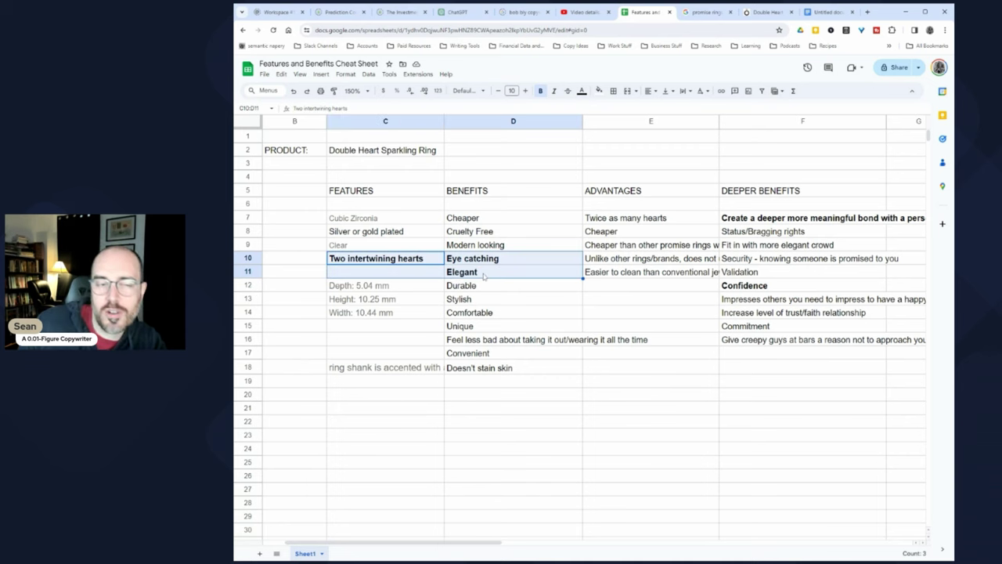
pyautogui.click(826, 12)
pyautogui.click(658, 207)
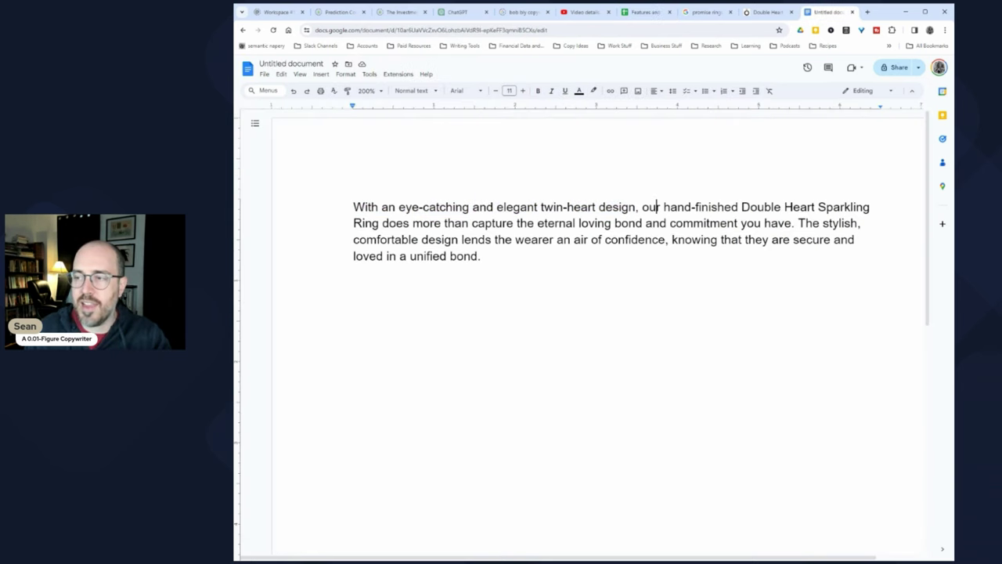
pyautogui.click(665, 11)
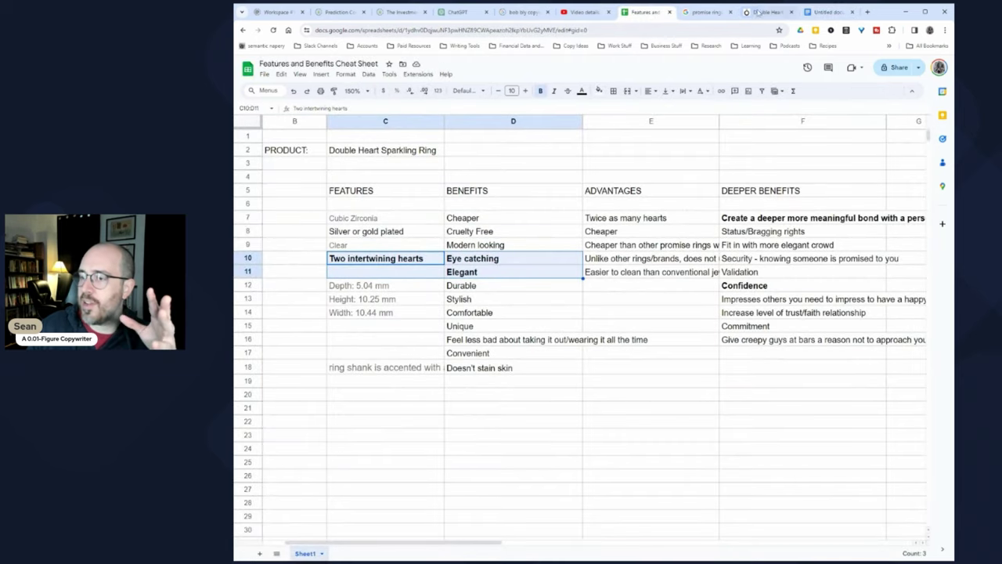
pyautogui.click(826, 12)
# Step: Reread the product copy phrase by phrase, from the twin-heart design opening through the bond and commitment claim to the closing benefit
pyautogui.moveTo(353, 207); pyautogui.dragTo(639, 207)
pyautogui.moveTo(398, 207); pyautogui.dragTo(739, 207)
pyautogui.moveTo(382, 223); pyautogui.dragTo(536, 223)
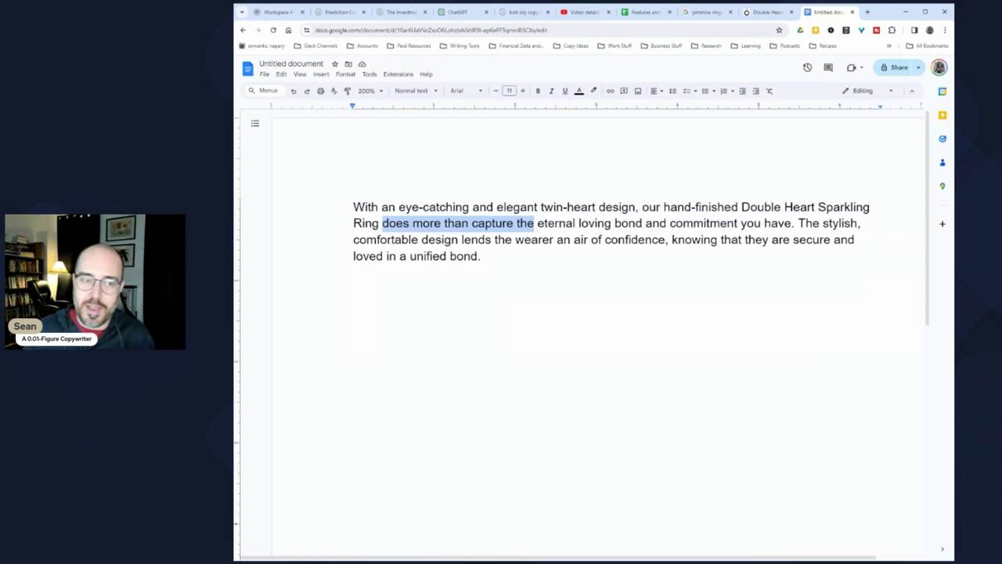
pyautogui.doubleClick(526, 223)
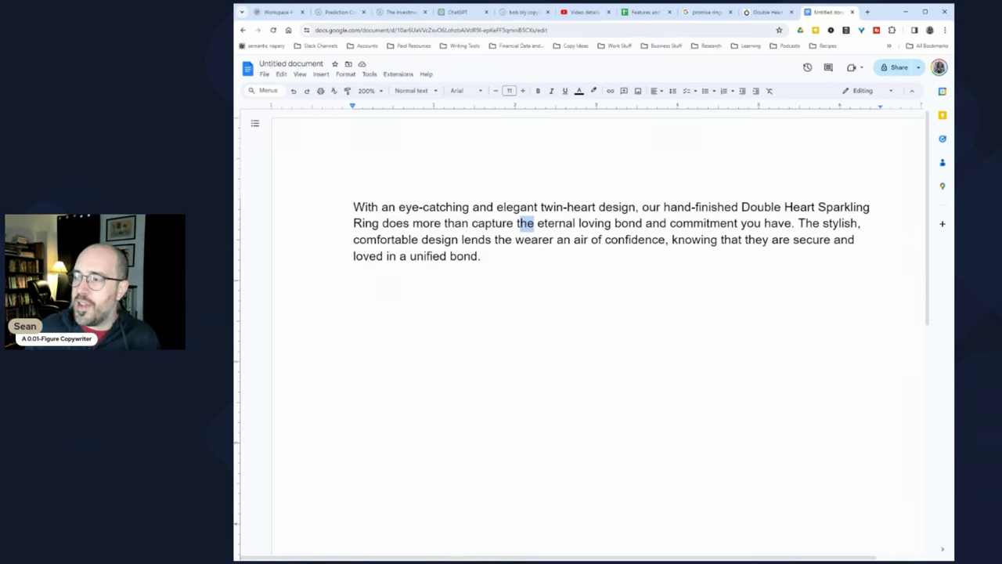
pyautogui.moveTo(526, 223); pyautogui.dragTo(792, 223)
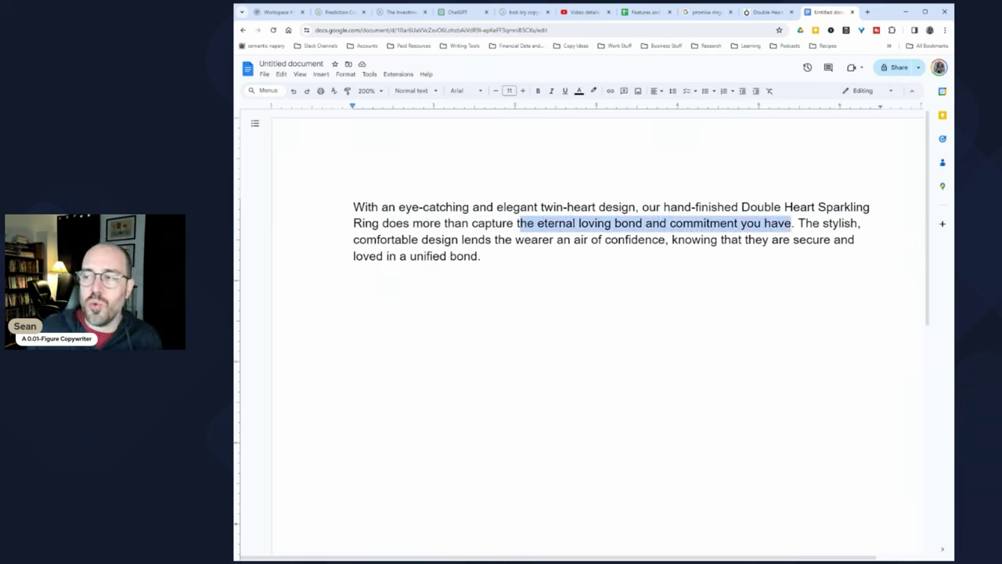
pyautogui.click(792, 223)
pyautogui.moveTo(399, 206); pyautogui.dragTo(718, 207)
pyautogui.click(554, 240)
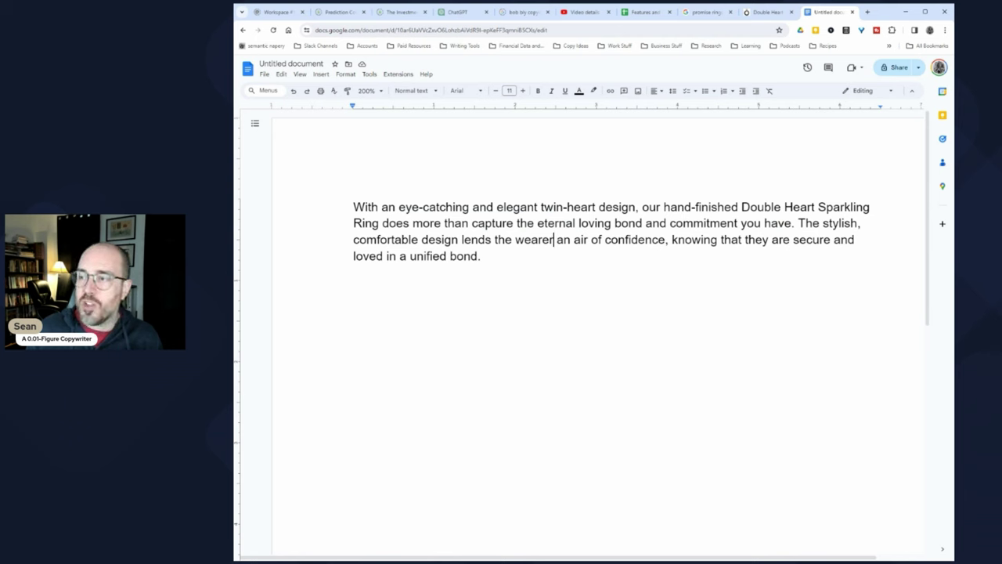
pyautogui.moveTo(544, 223); pyautogui.dragTo(861, 223)
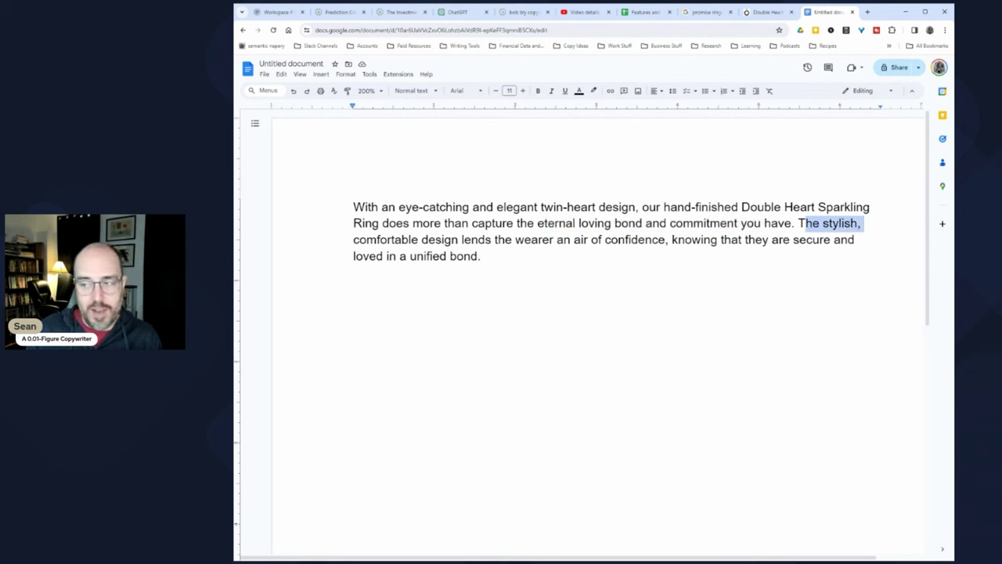
pyautogui.moveTo(353, 239); pyautogui.dragTo(357, 273)
pyautogui.click(445, 239)
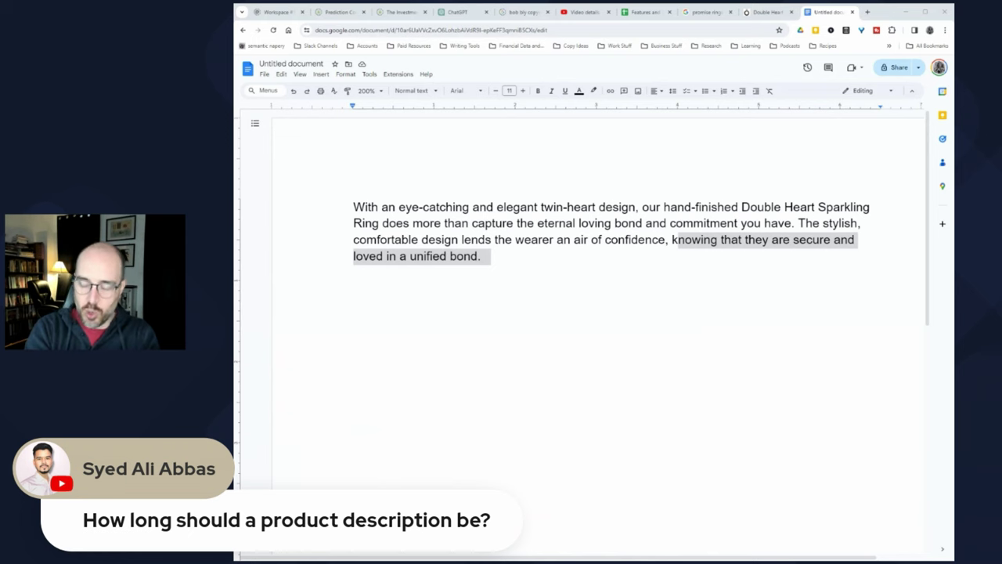
pyautogui.click(354, 287)
# Step: Review the features, benefits and deeper benefits columns for the ring in the cheat sheet
pyautogui.click(646, 11)
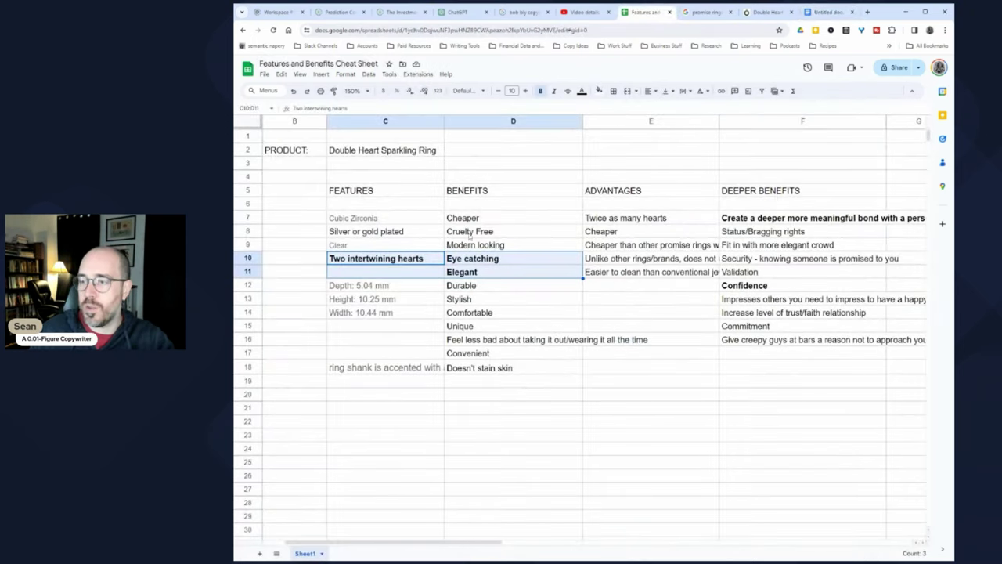
pyautogui.moveTo(477, 221); pyautogui.dragTo(473, 353)
pyautogui.moveTo(393, 221); pyautogui.dragTo(384, 303)
pyautogui.moveTo(751, 219); pyautogui.dragTo(768, 368)
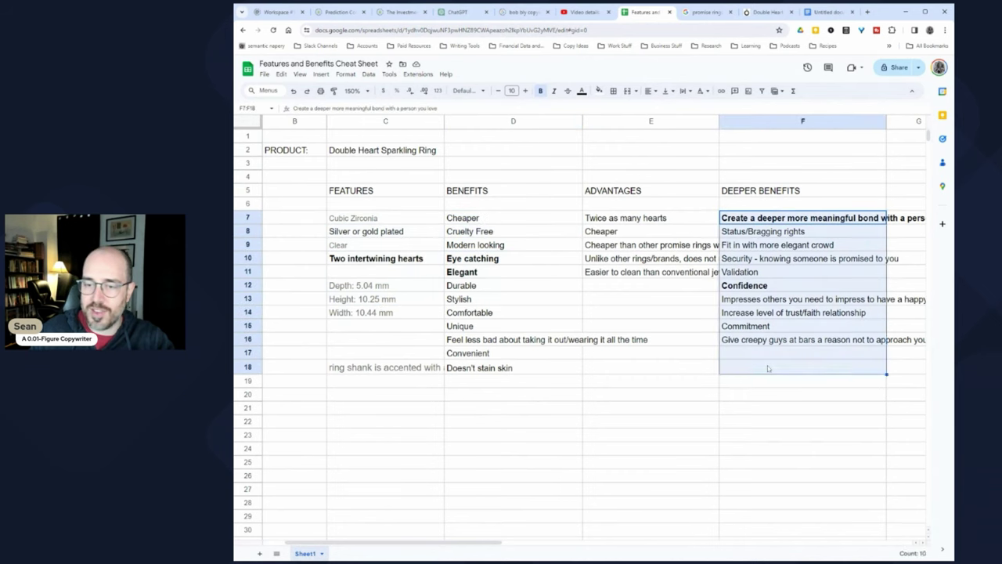
pyautogui.click(596, 353)
pyautogui.click(383, 150)
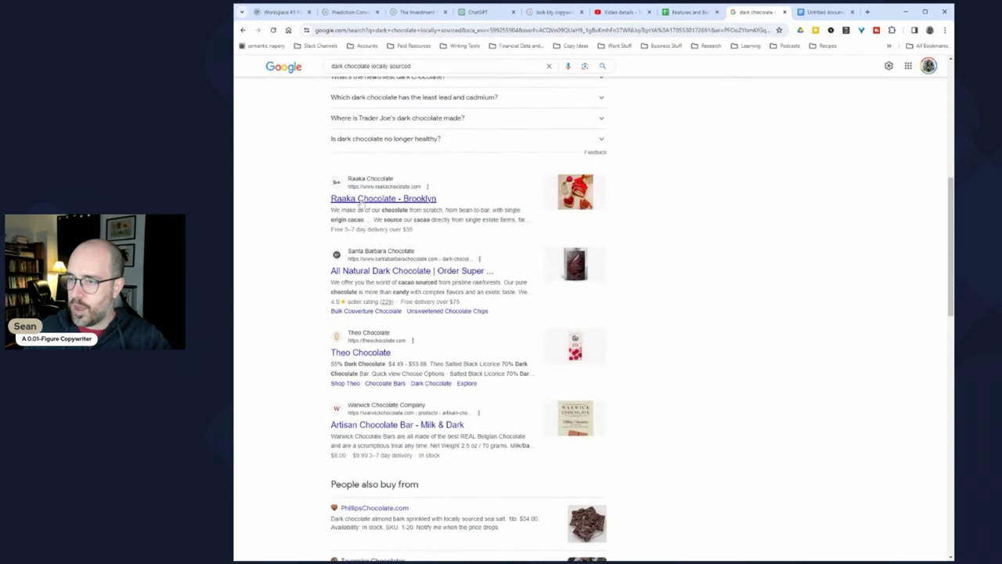
# Step: Open the Raaka Chocolate site from the search results, dismiss the free shipping offer and open the Bourbon Cask Aged bar's product page
pyautogui.click(360, 200)
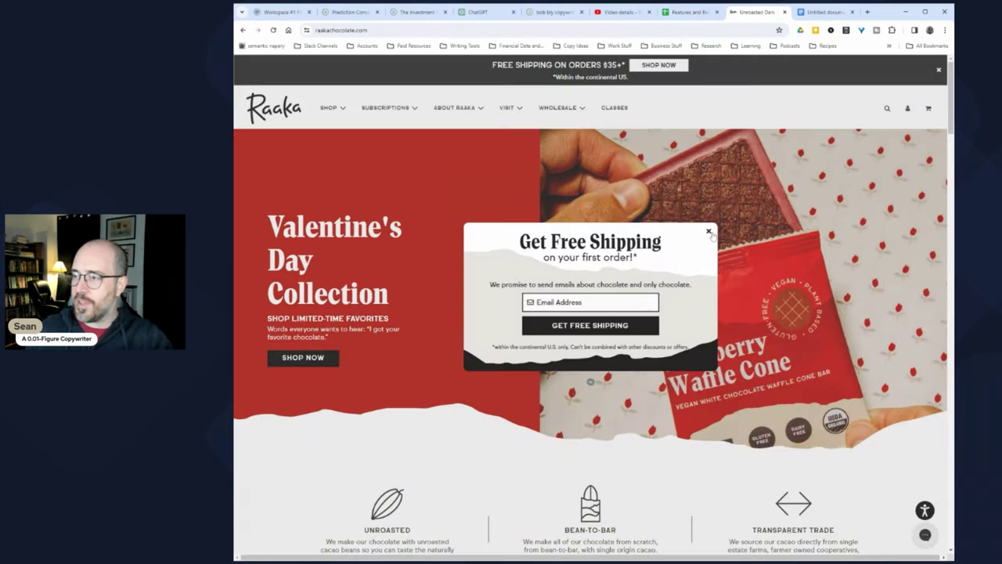
pyautogui.click(708, 232)
pyautogui.moveTo(334, 110)
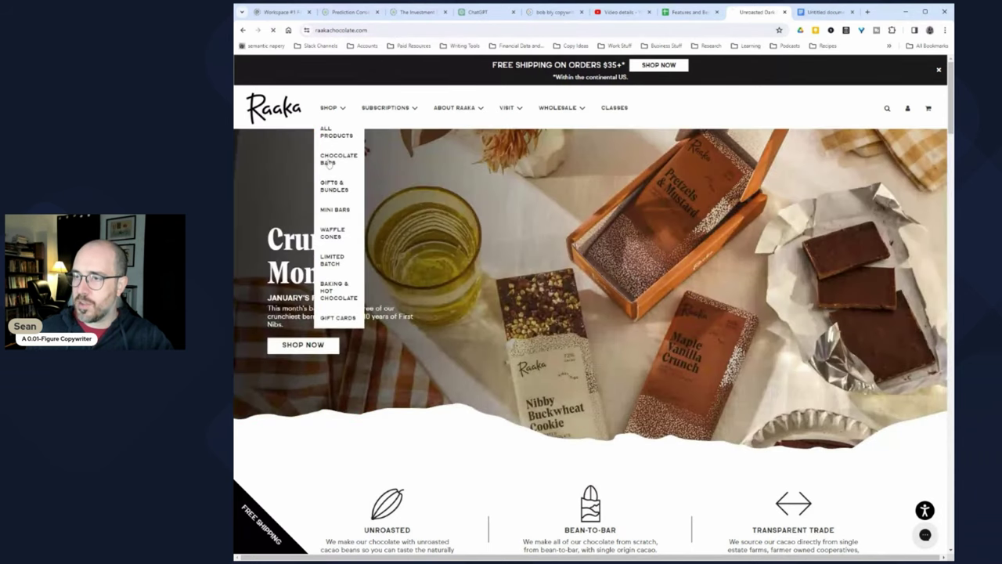
pyautogui.moveTo(328, 162)
pyautogui.click(384, 130)
pyautogui.click(794, 204)
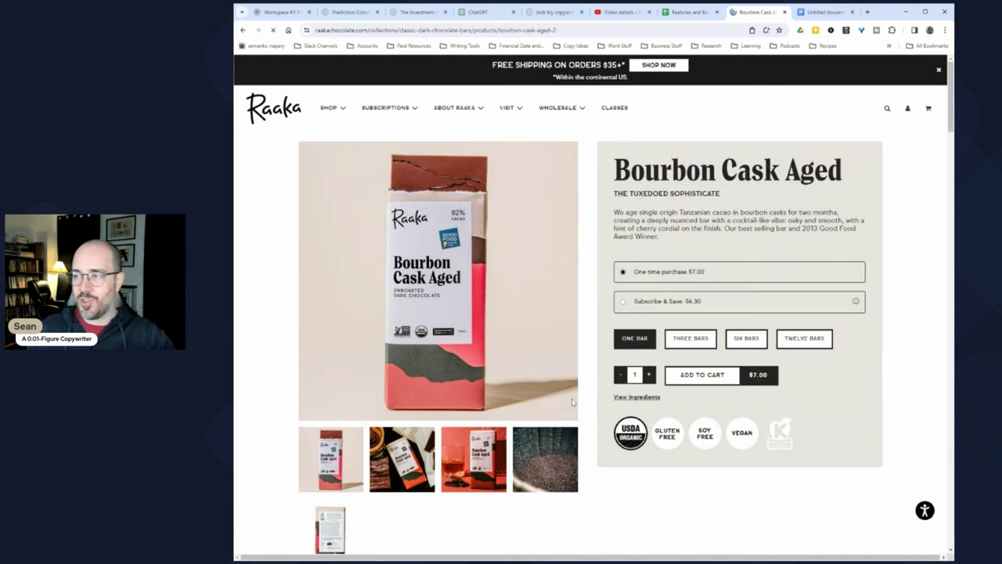
# Step: Examine the Bourbon Cask Aged tagline, product image, description and the sourcing claims further down the page
pyautogui.moveTo(615, 193); pyautogui.dragTo(720, 193)
pyautogui.click(411, 315)
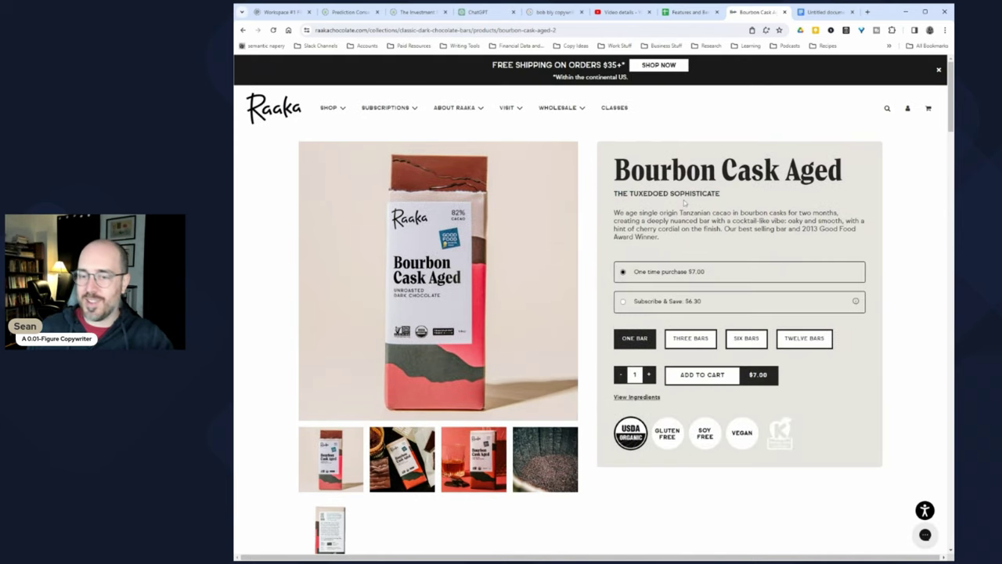
pyautogui.scroll(-3, 411, 315)
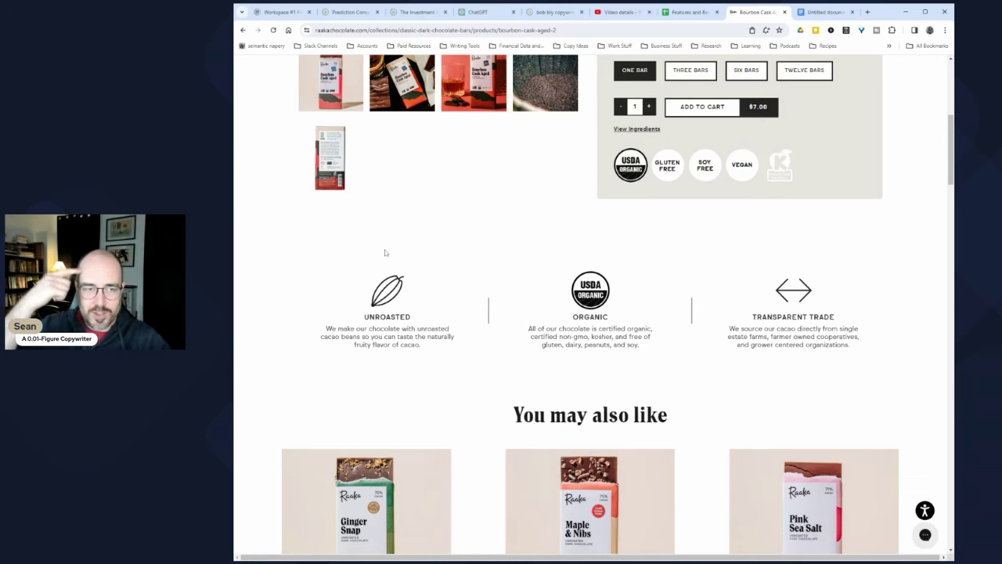
pyautogui.scroll(4, 385, 252)
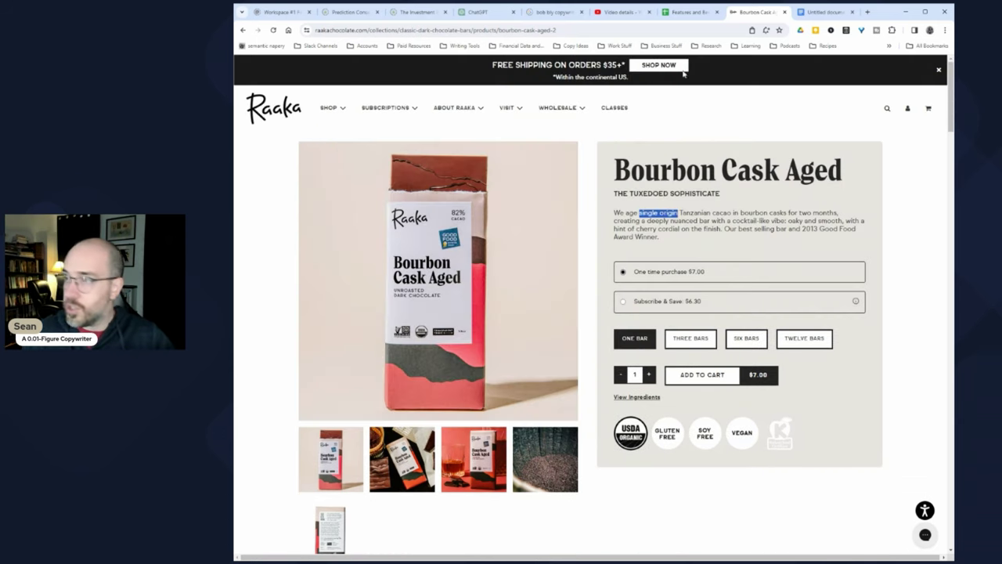
# Step: Copy "Tanzanian cacao" from the product description into the cheat sheet's features below "single origin"
pyautogui.doubleClick(695, 213)
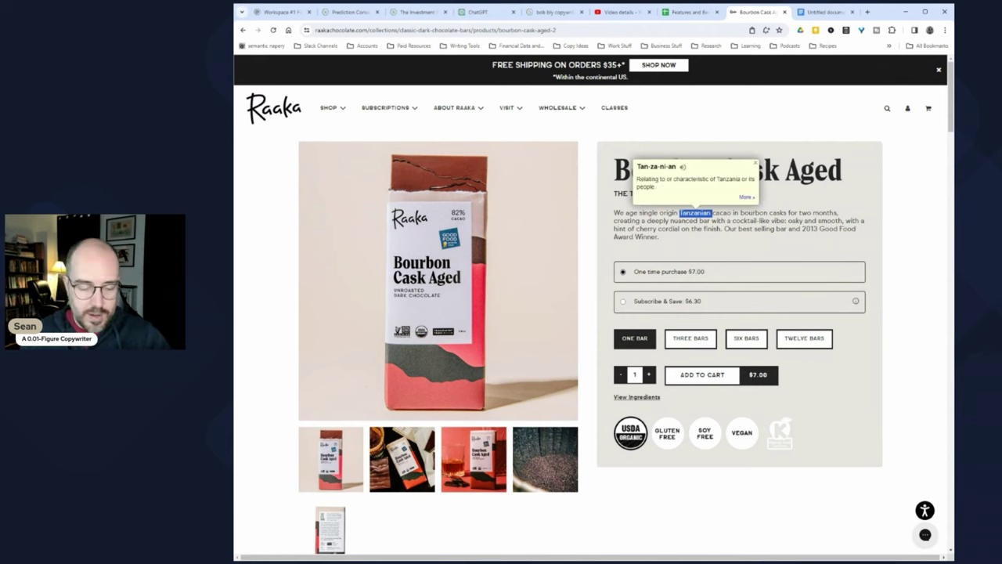
pyautogui.moveTo(695, 212); pyautogui.dragTo(730, 212)
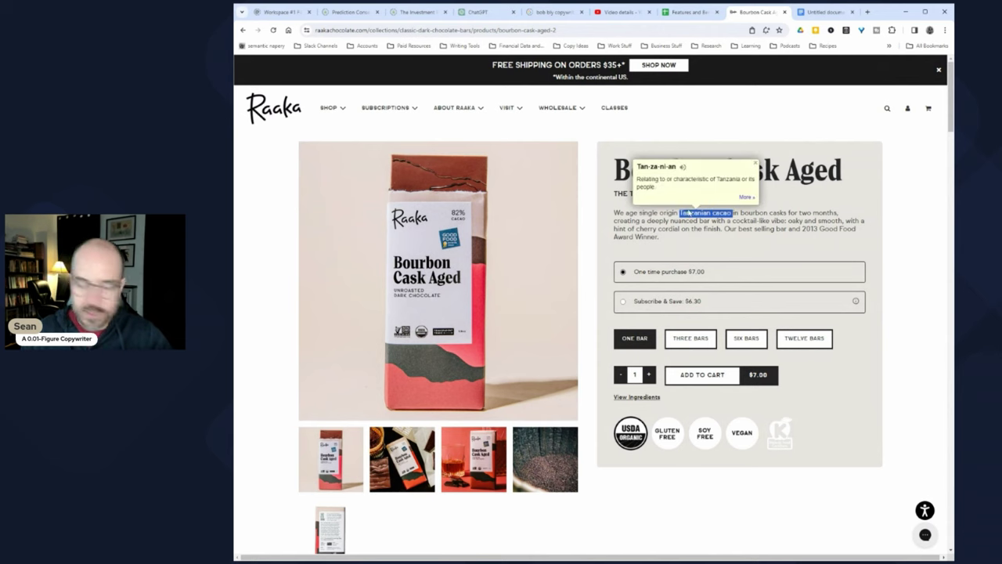
pyautogui.click(689, 12)
pyautogui.click(384, 251)
pyautogui.hotkey('ctrl', 'v')
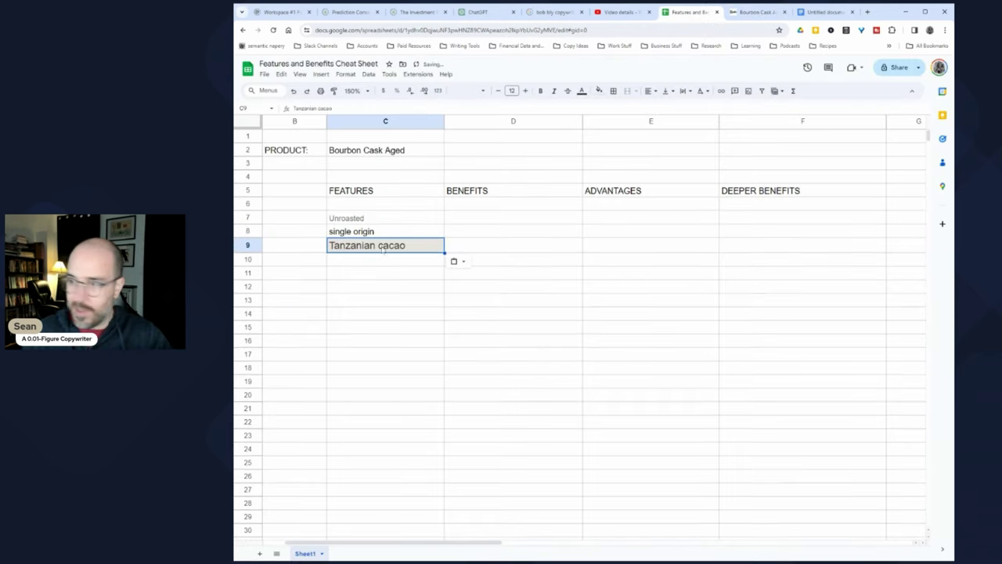
# Step: Add the feature "aged in bourbon casks for two months" below "Tanzanian cacao" in cell C10
pyautogui.press('Down')
pyautogui.hotkey('ctrl', 'v')
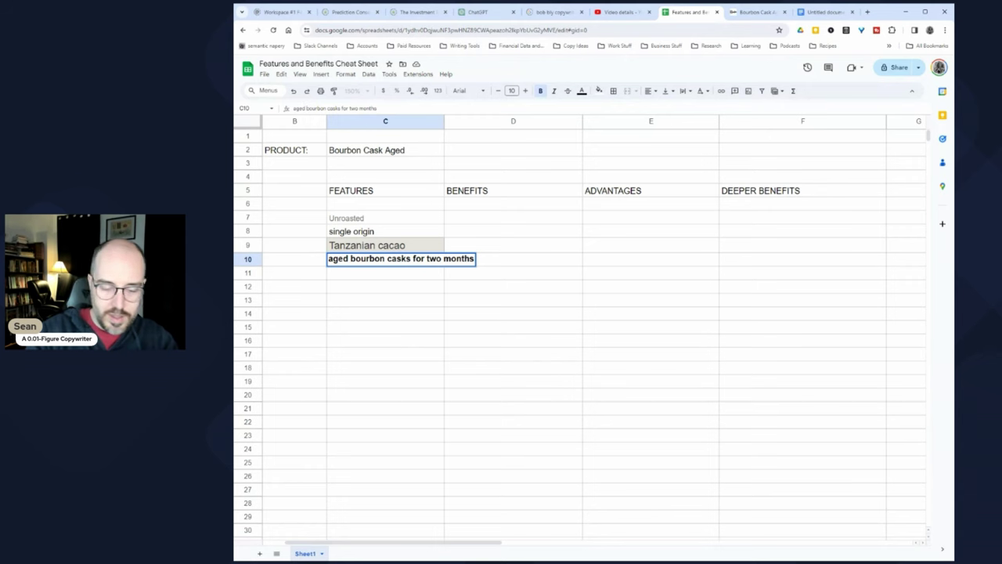
pyautogui.write('in')
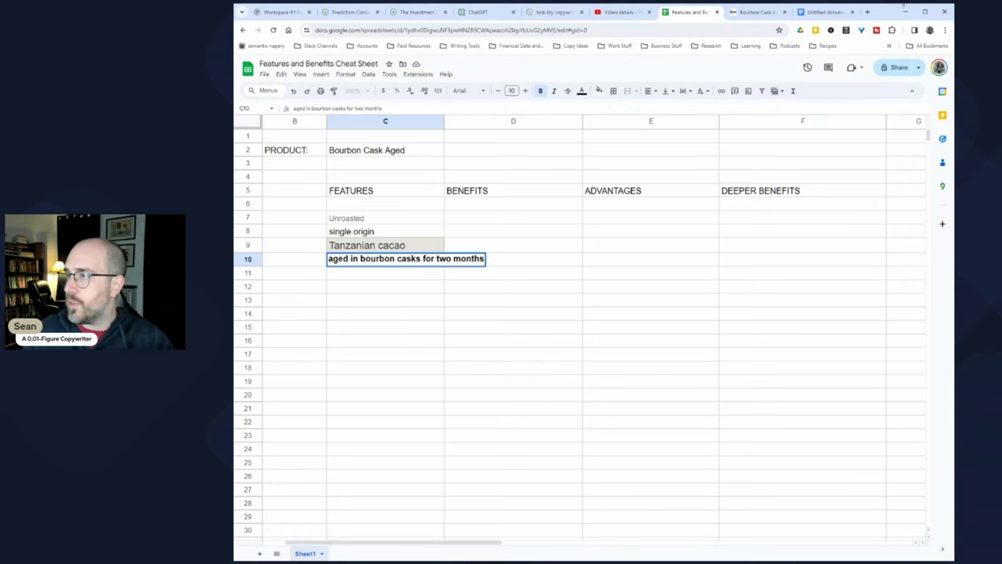
# Step: Copy "oaky and smooth," from the Bourbon Cask Aged description into the cheat sheet's features in cell C11
pyautogui.click(756, 12)
pyautogui.moveTo(736, 221); pyautogui.dragTo(834, 221)
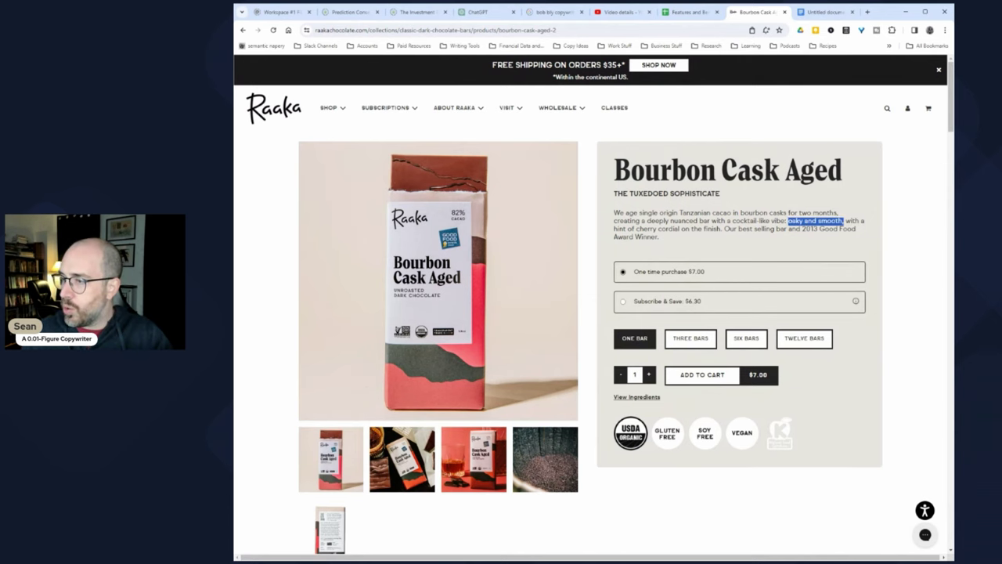
pyautogui.hotkey('ctrl', 'pageup')
pyautogui.write('oaky and smooth,')
# Step: Add the feature "hint of cherry cordial on the finish" from the product description in cell C12
pyautogui.click(402, 293)
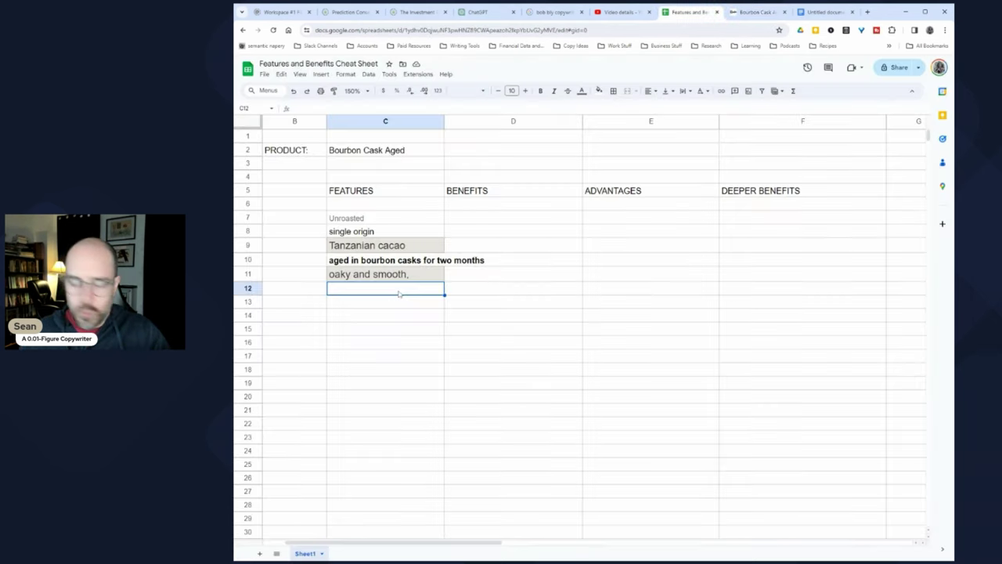
pyautogui.write('hint of cherry cordial on the finish')
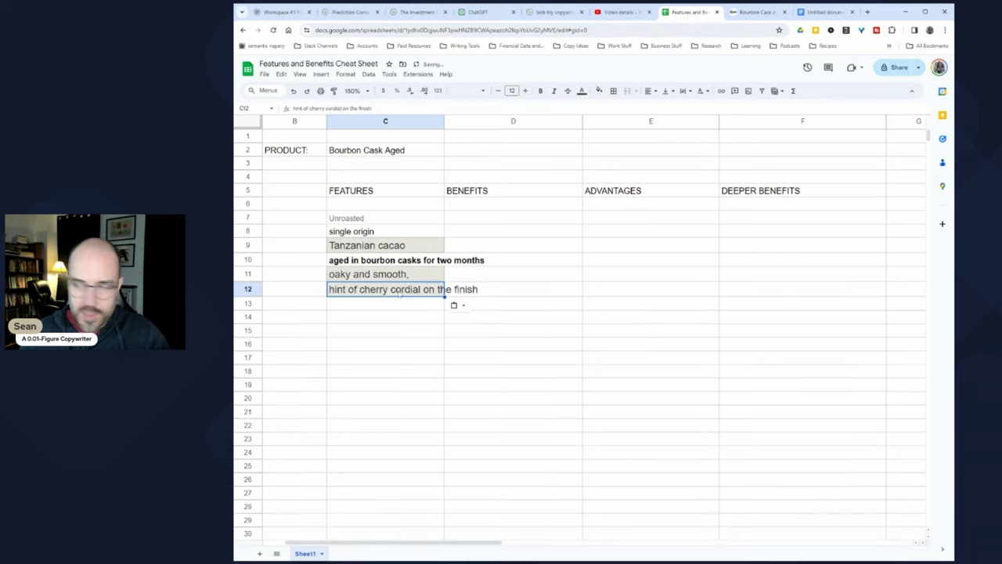
pyautogui.press('Return')
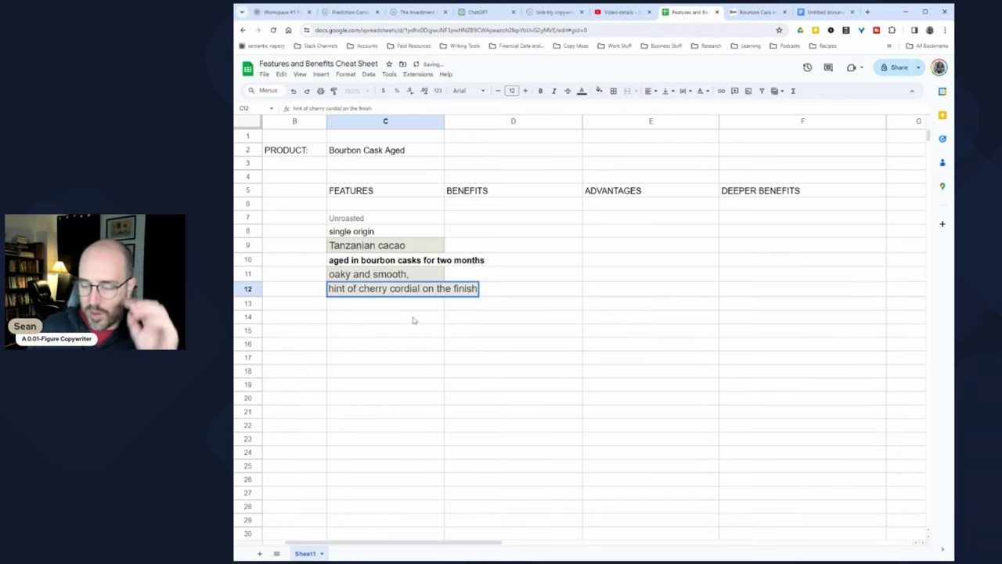
pyautogui.press('Return')
# Step: Enlarge the product page and copy "best selling bar" from the description into the cheat sheet's features in cell C13
pyautogui.hotkey('ctrl', 'pagedown')
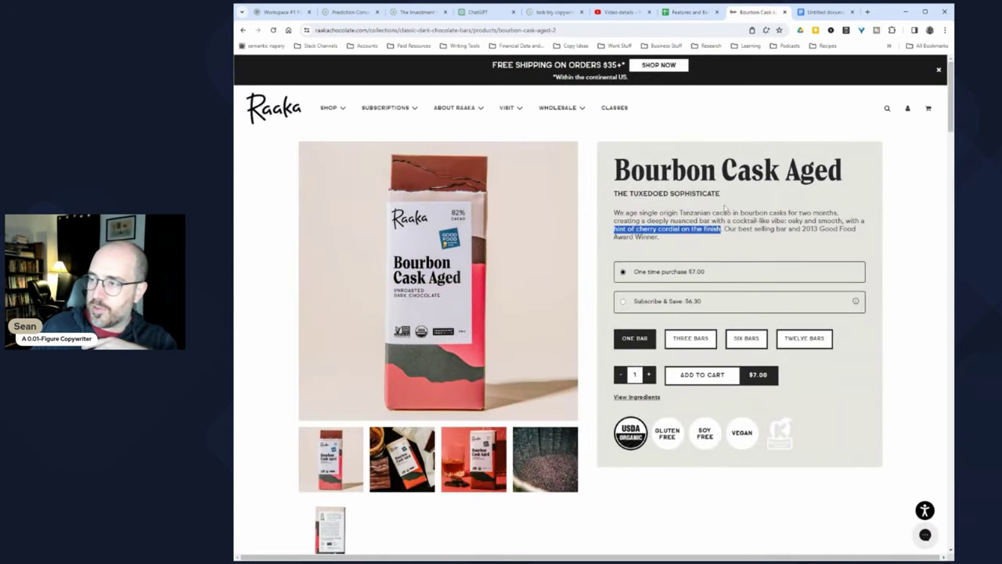
pyautogui.click(731, 235)
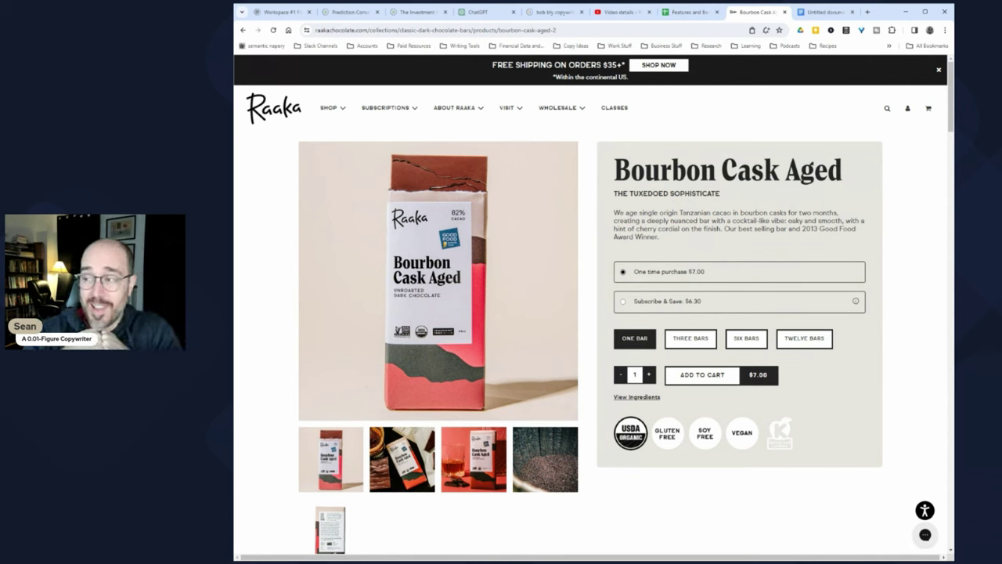
pyautogui.moveTo(664, 248); pyautogui.dragTo(613, 214)
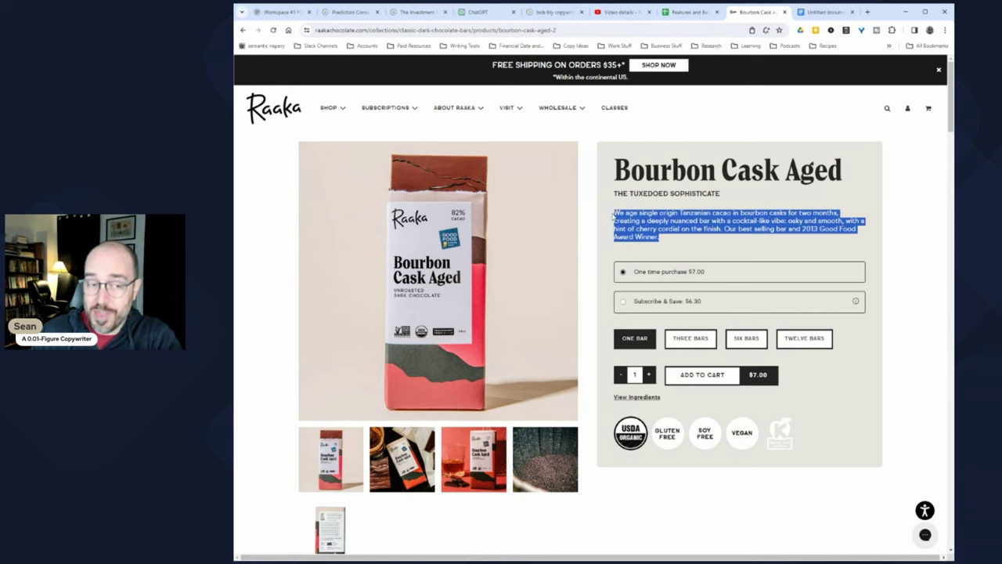
pyautogui.click(613, 215)
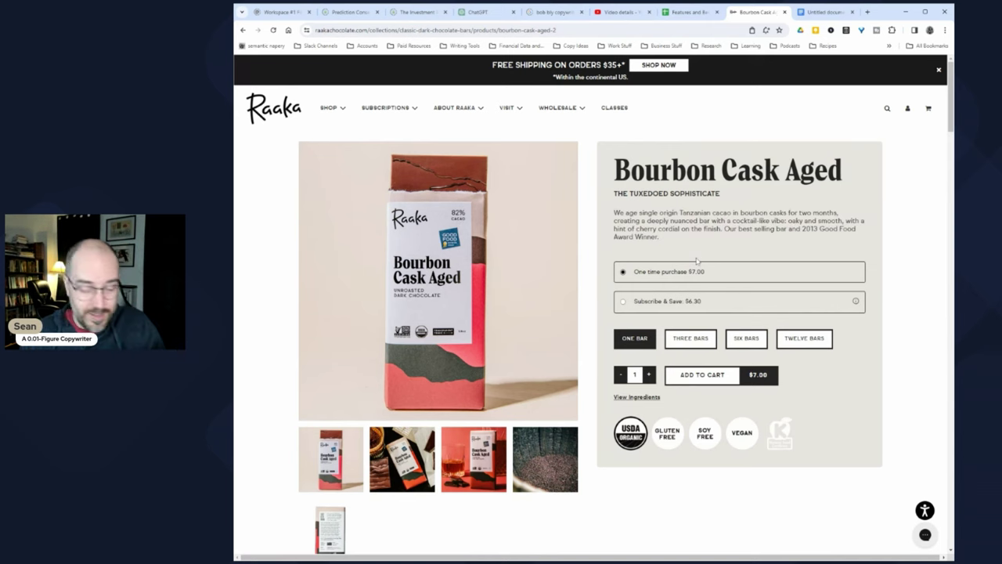
pyautogui.hotkey('ctrl', '+')
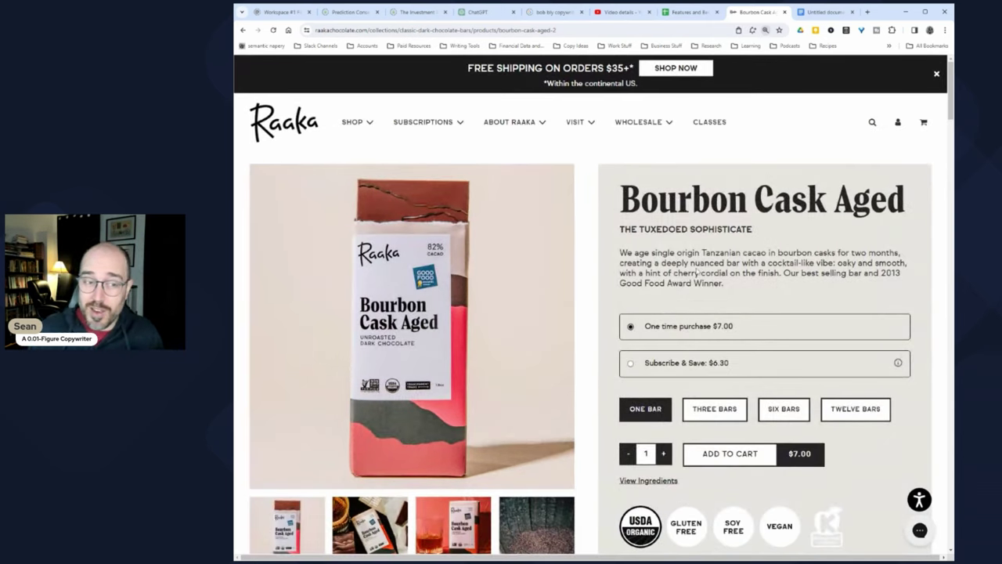
pyautogui.moveTo(800, 274); pyautogui.dragTo(862, 273)
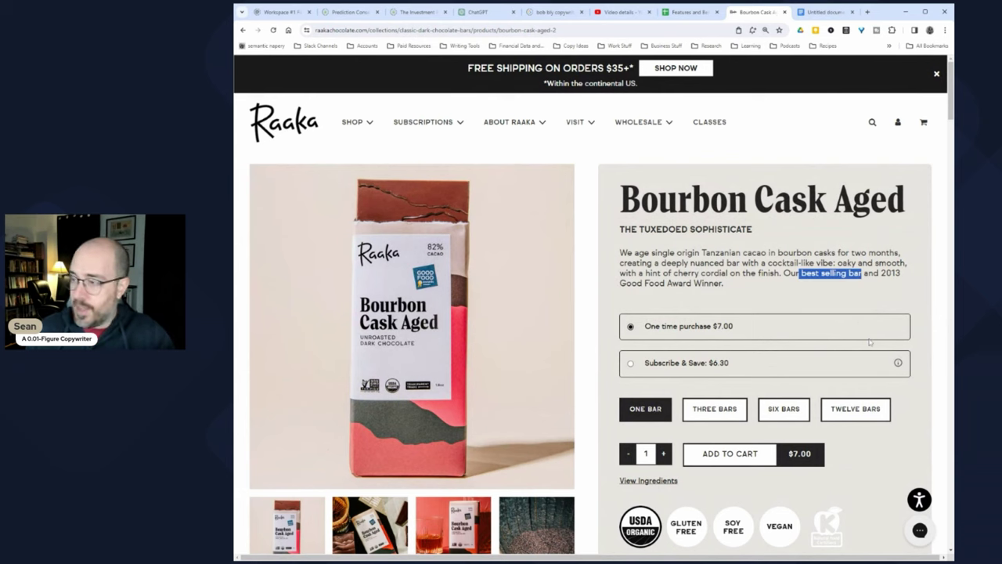
pyautogui.click(822, 12)
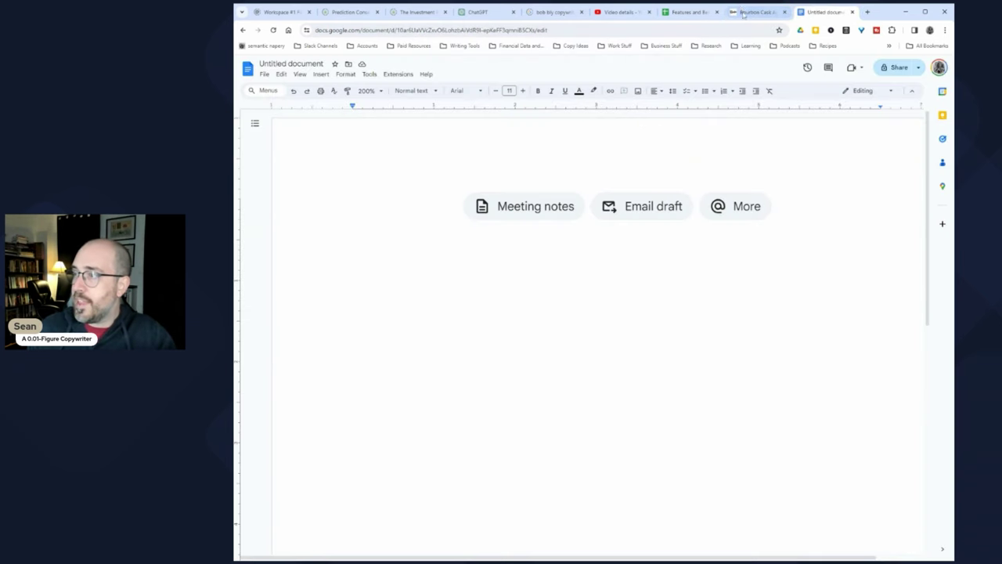
pyautogui.click(755, 12)
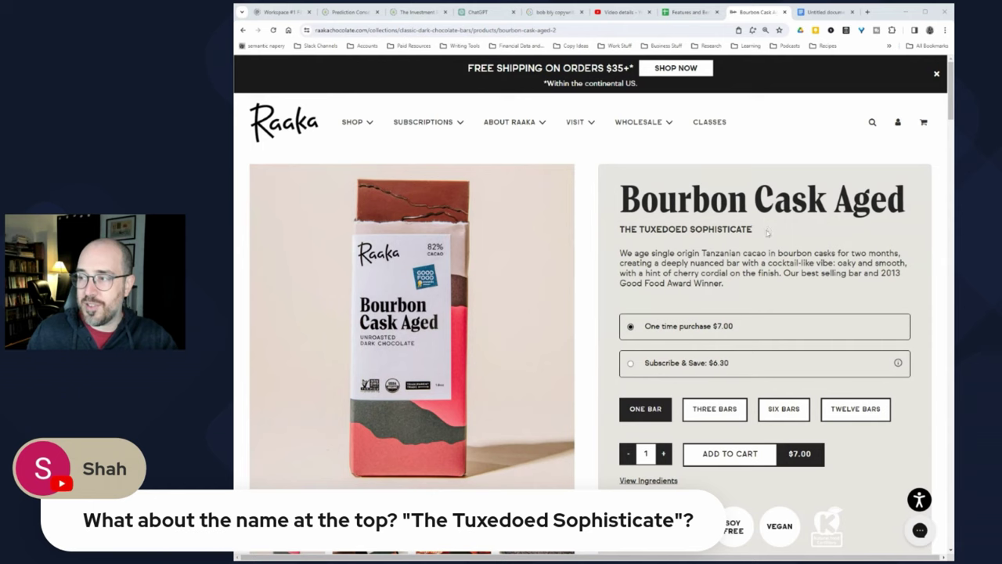
# Step: Compare the Bourbon Cask Aged tagline with the Candy Cane White Chocolate bar's tagline, opened from all products, and review the bourbon bar's description
pyautogui.moveTo(769, 231); pyautogui.dragTo(624, 229)
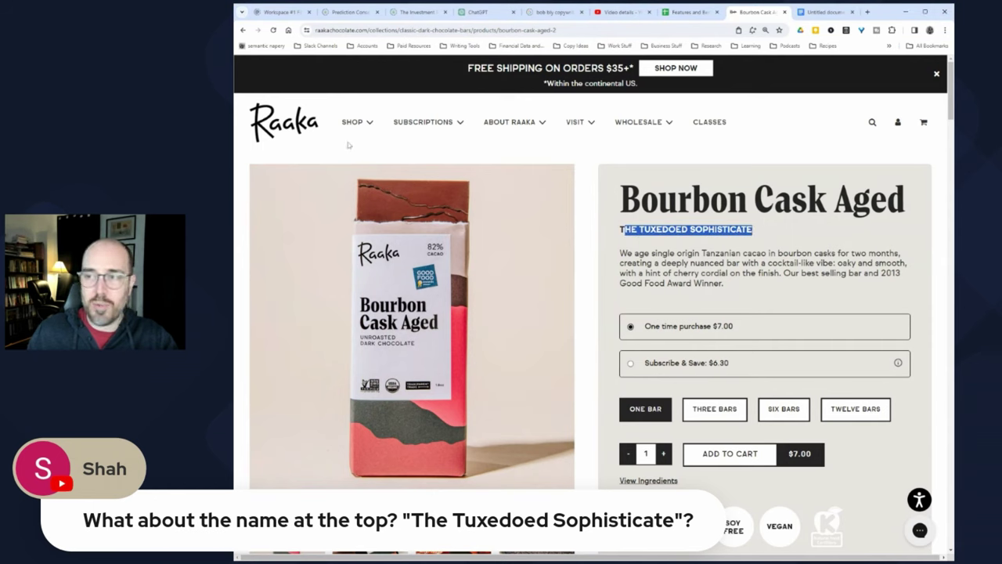
pyautogui.moveTo(353, 127)
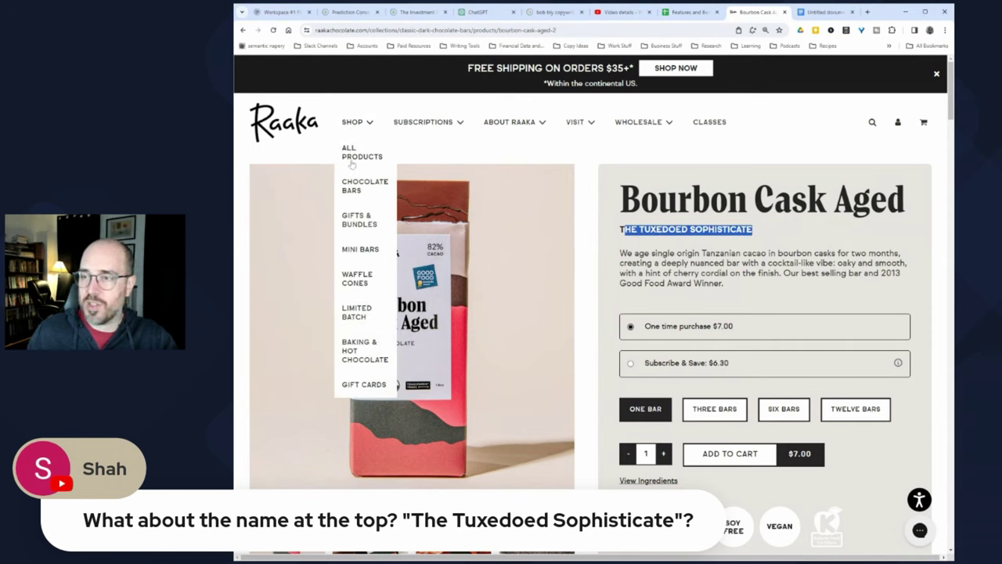
pyautogui.click(355, 154)
pyautogui.scroll(-5, 600, 272)
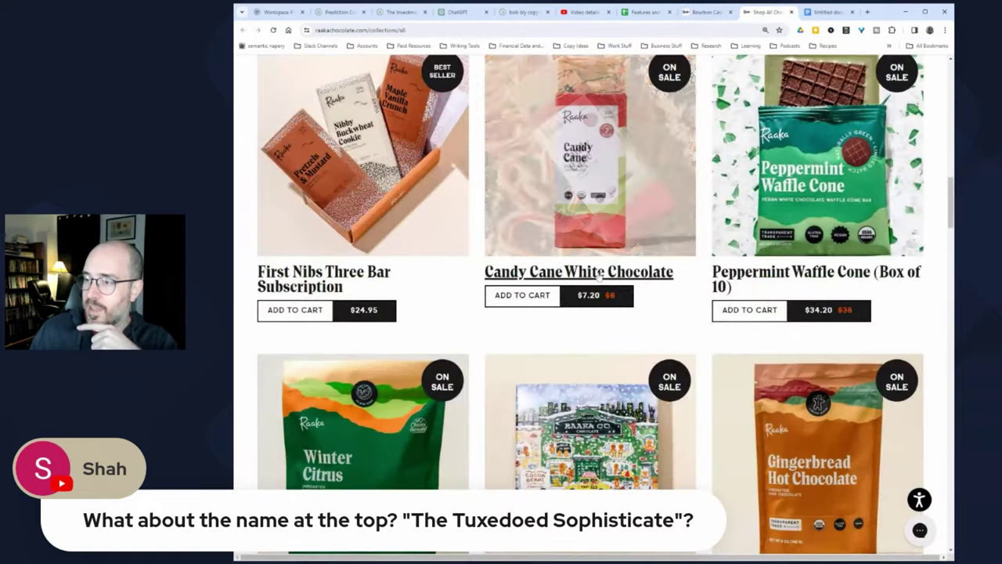
pyautogui.click(599, 273)
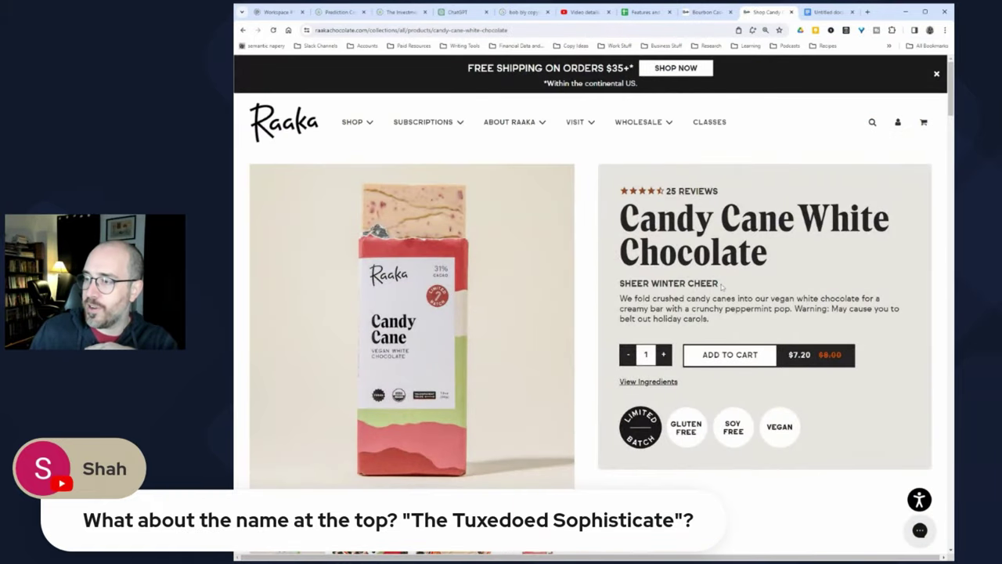
pyautogui.moveTo(721, 284); pyautogui.dragTo(619, 285)
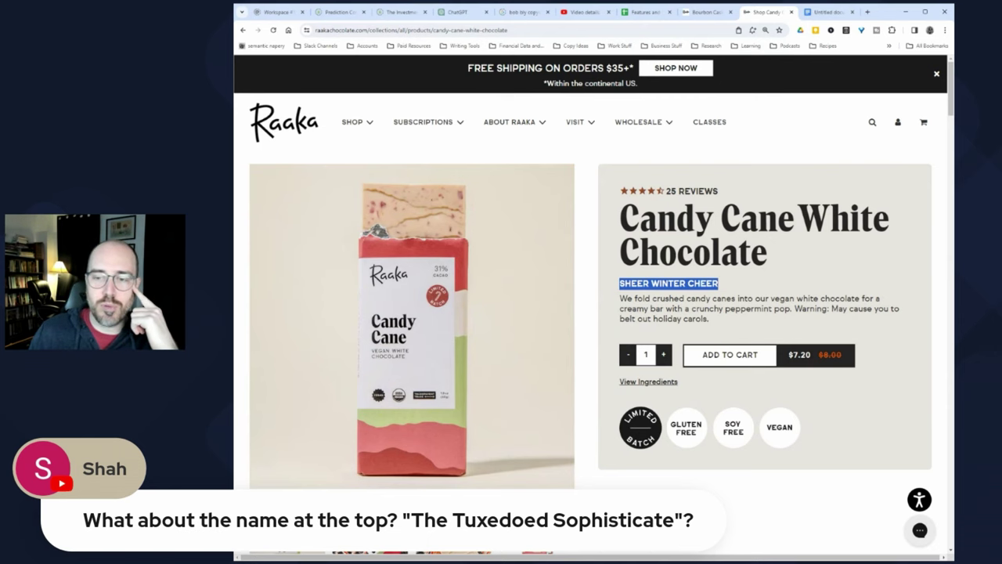
pyautogui.click(694, 14)
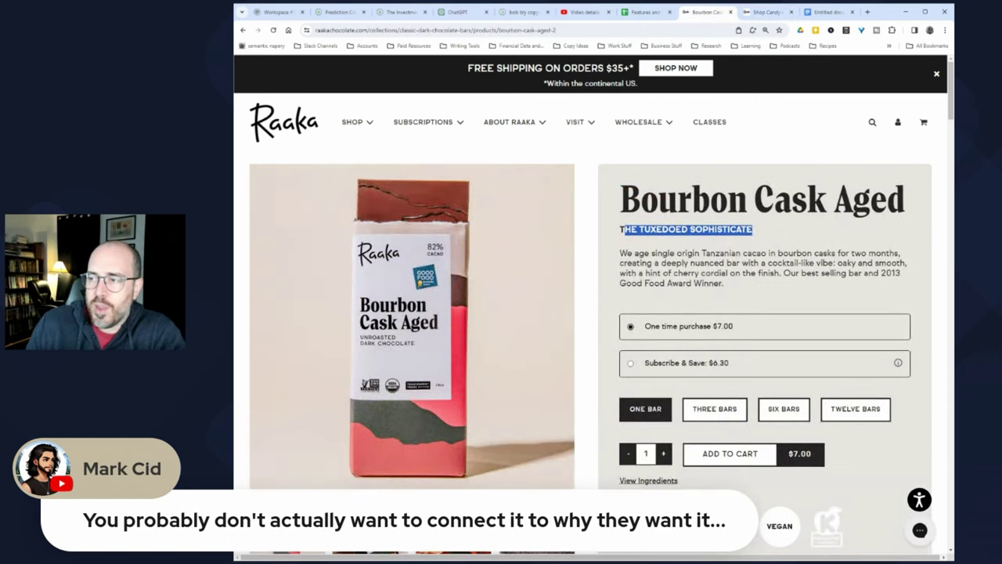
pyautogui.moveTo(619, 253); pyautogui.dragTo(746, 283)
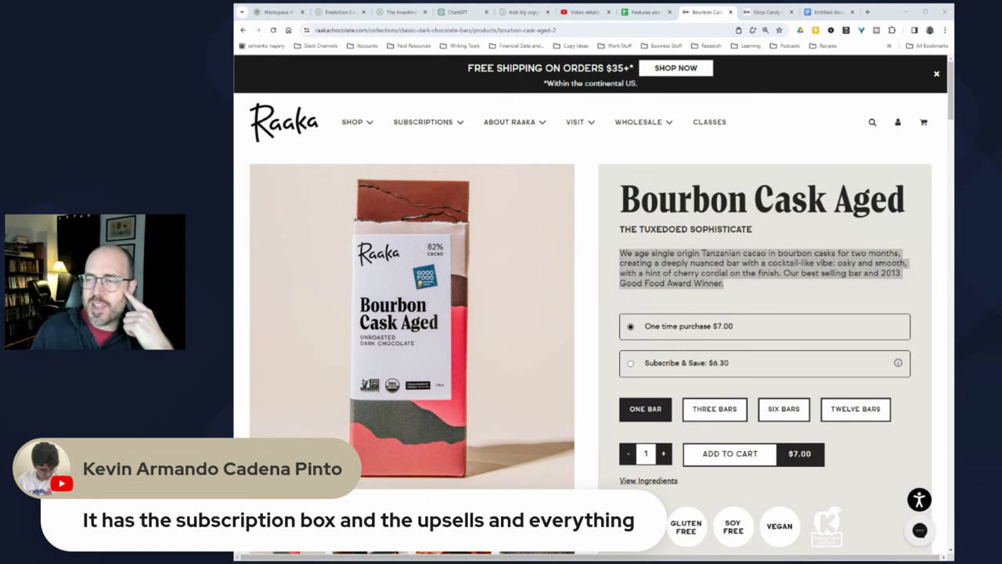
# Step: In the cheat sheet, enter the benefits "you know where you're getting you're food" for single origin and "no exploitation" for Tanzanian cacao
pyautogui.hotkey('ctrl', 'shift', 'Tab')
pyautogui.click(472, 230)
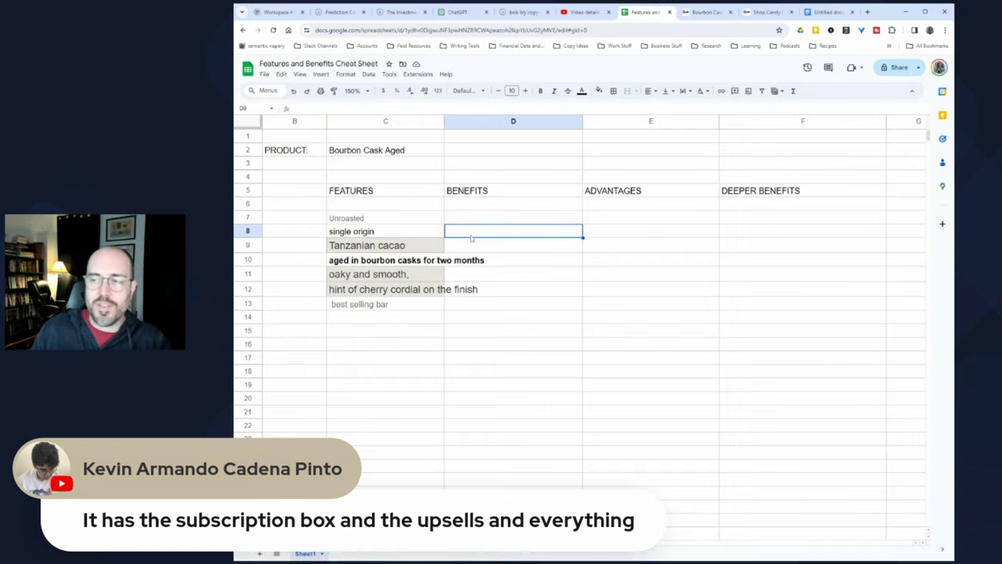
pyautogui.write('you know ')
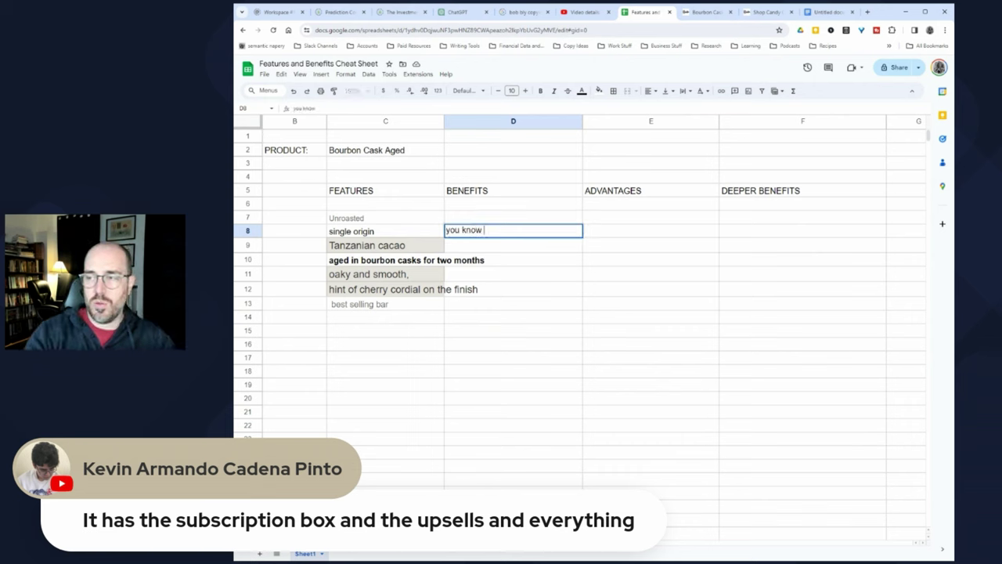
pyautogui.write("where you're getting y")
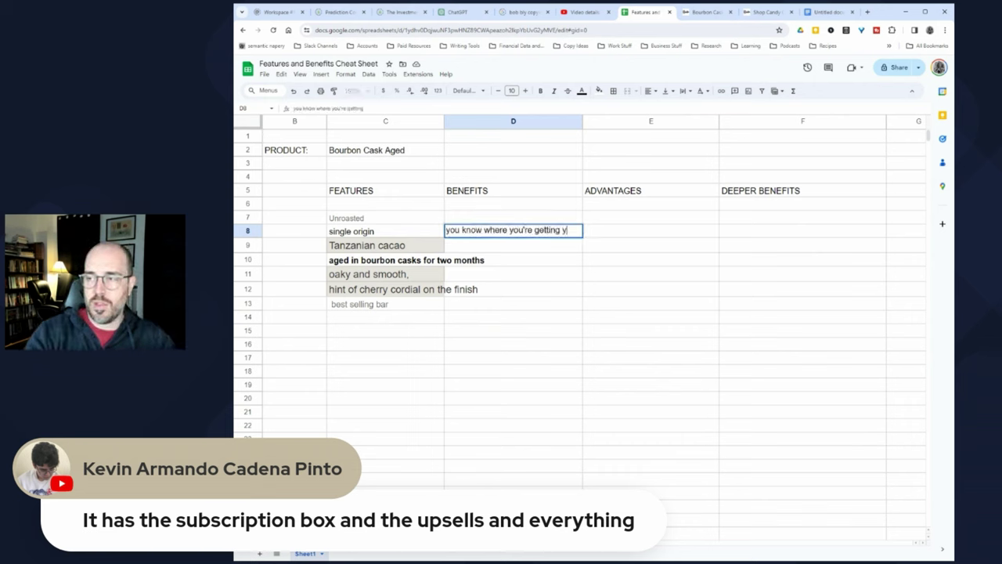
pyautogui.write("ou're food")
pyautogui.press('Return')
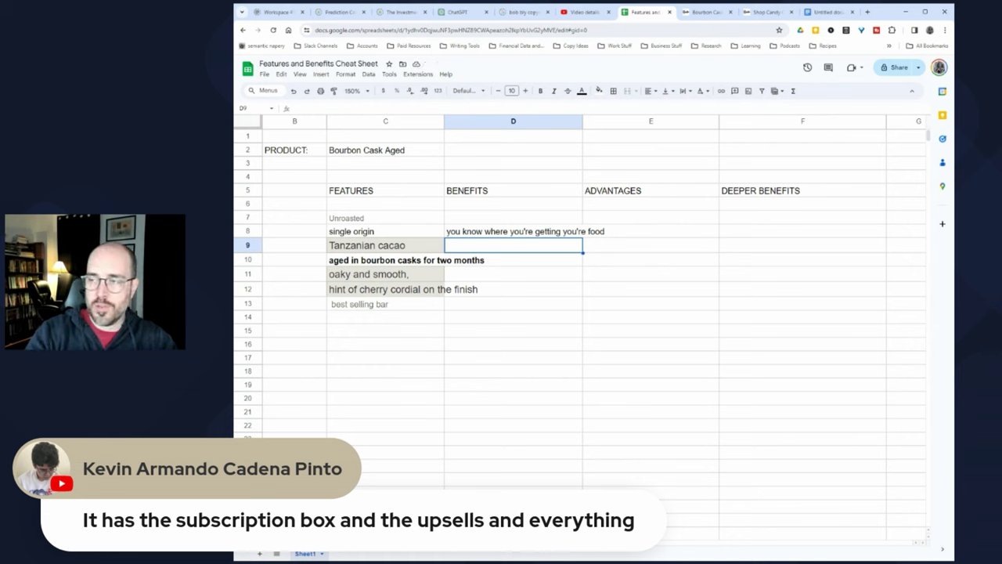
pyautogui.write('no exploitation')
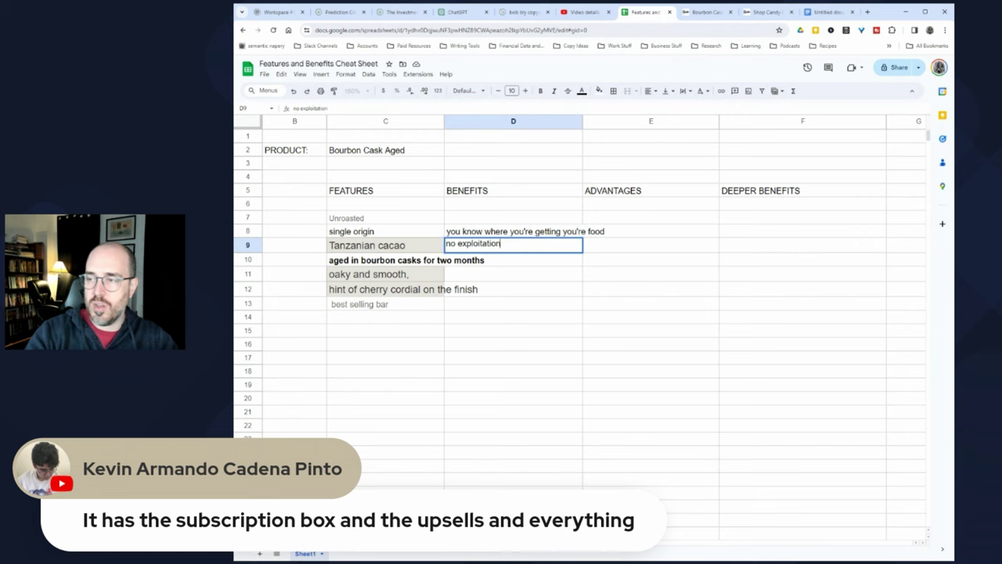
pyautogui.press('Return')
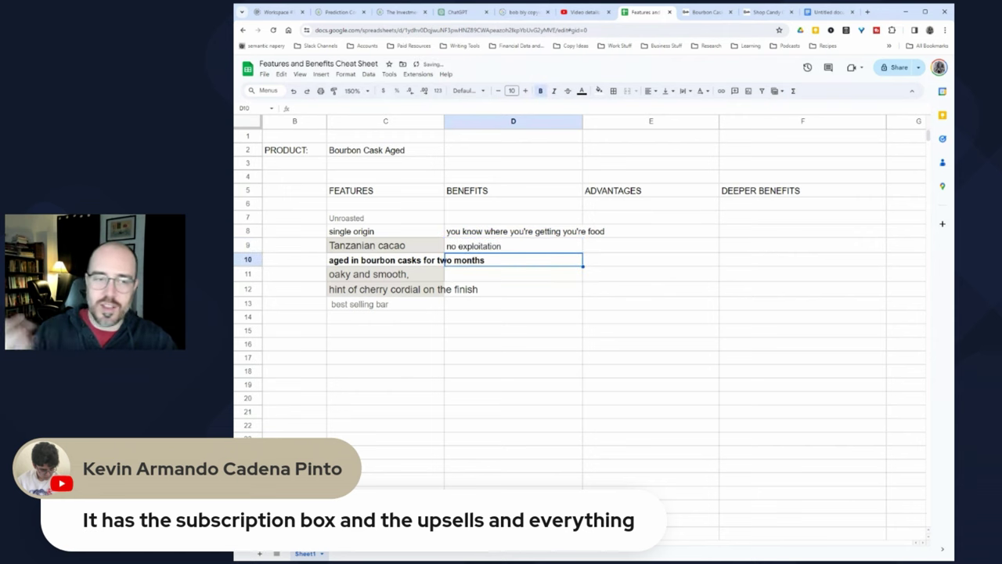
# Step: Enter the benefit "gives it a fuller flavor" beside the "Unroasted" feature in cell D7
pyautogui.click(469, 219)
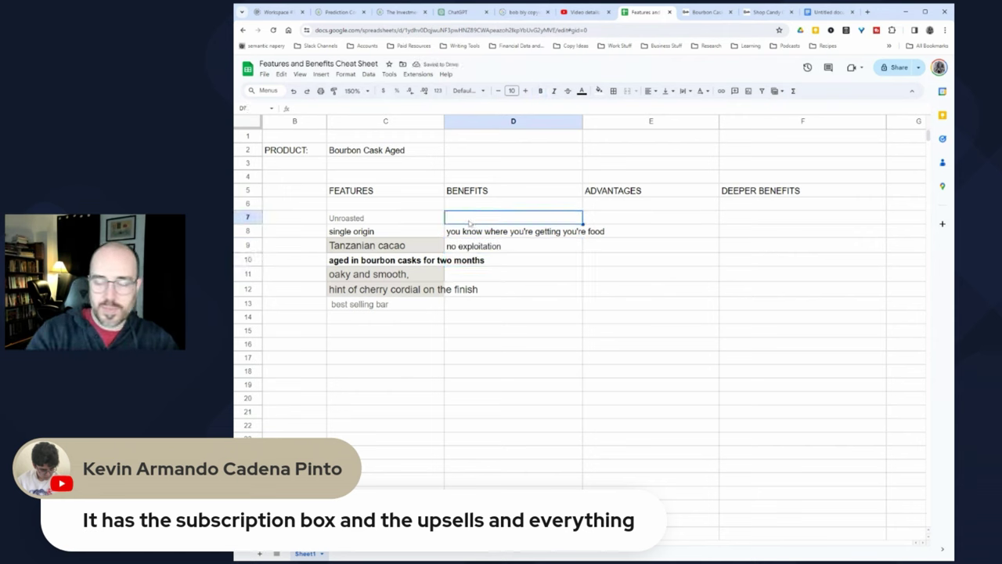
pyautogui.write('gives it a full')
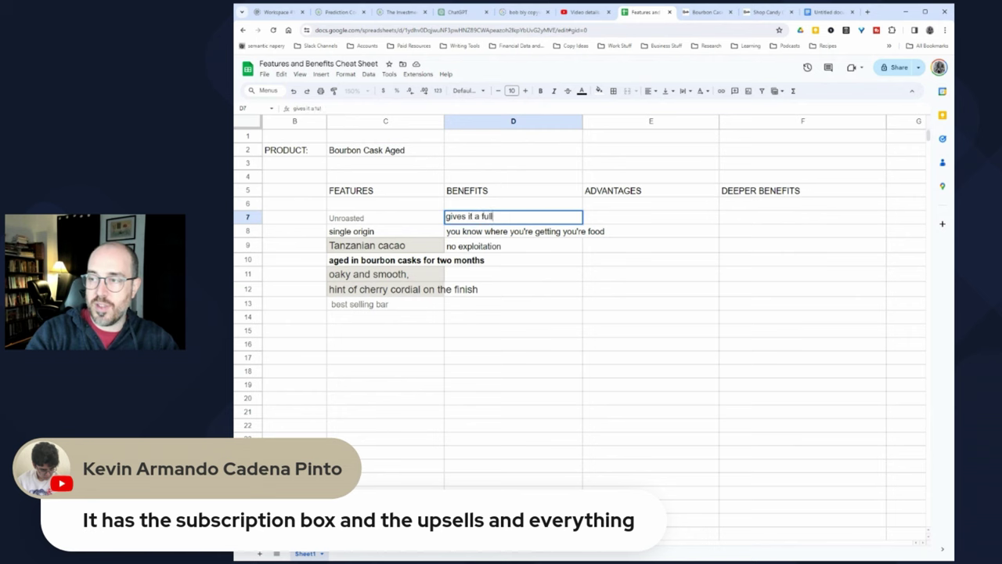
pyautogui.write('er flavor')
pyautogui.press('Return')
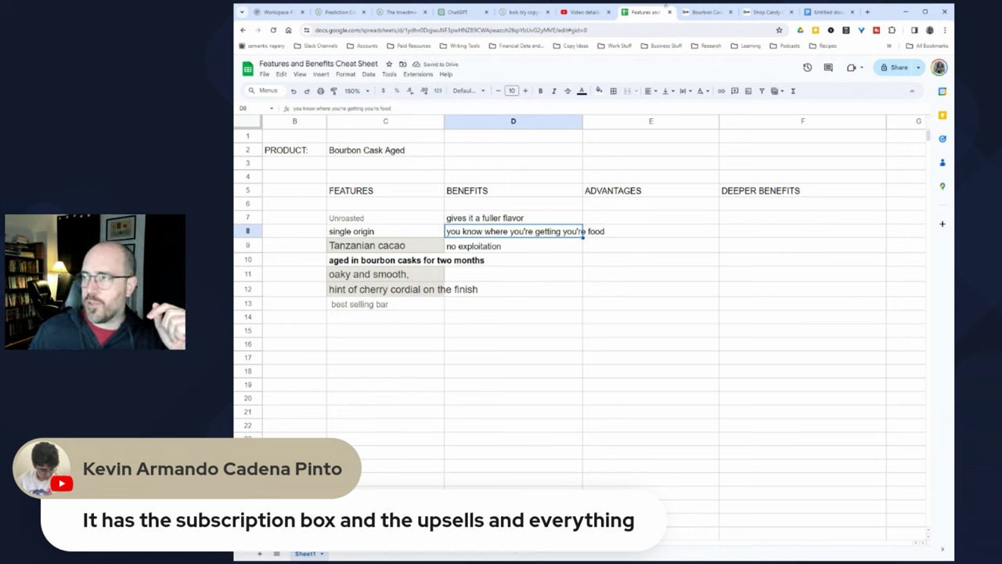
# Step: Open the Mini Doses product page from Raaka's full chocolate collection and examine the wording of its description
pyautogui.click(706, 12)
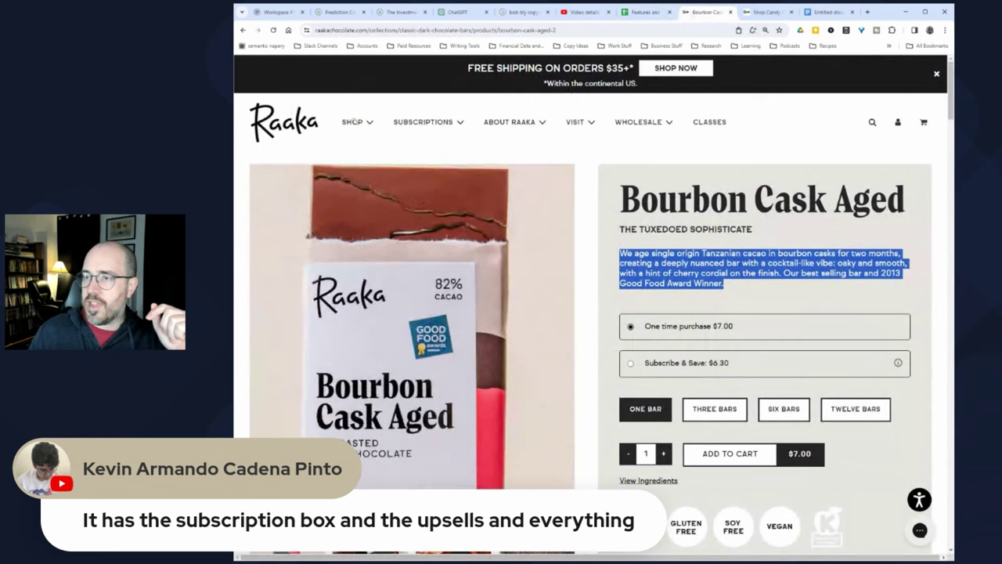
pyautogui.click(357, 149)
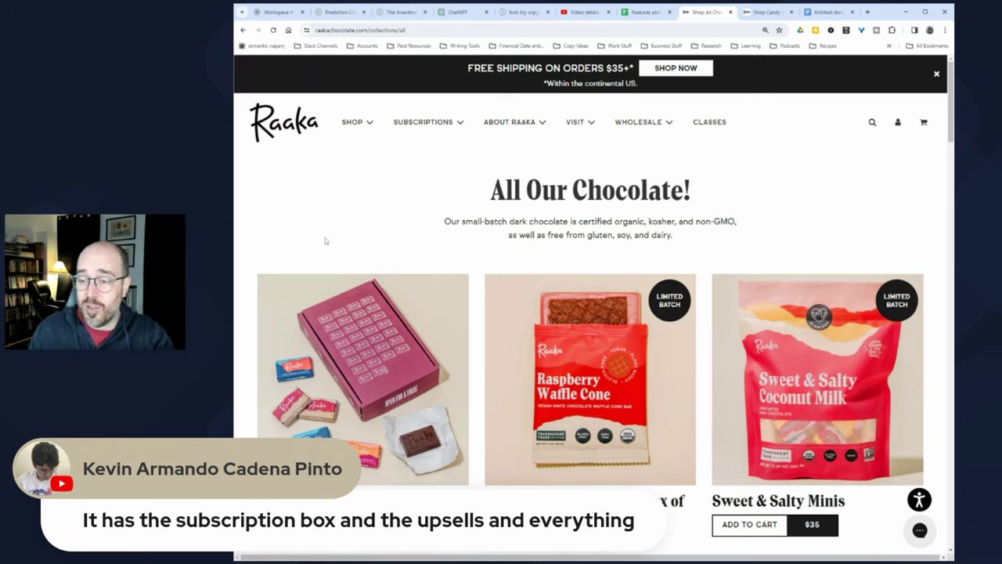
pyautogui.scroll(-3, 344, 313)
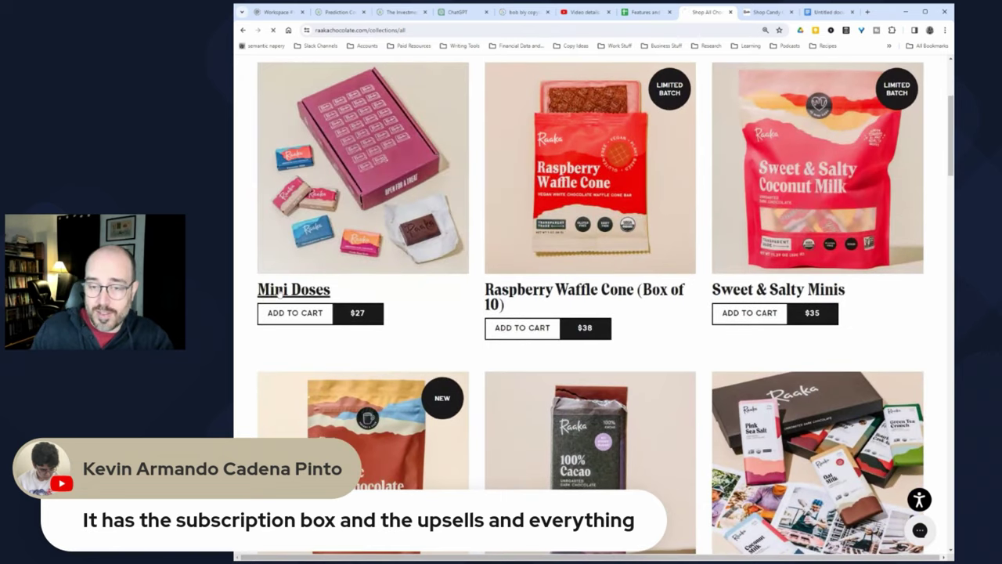
pyautogui.click(291, 289)
pyautogui.moveTo(624, 249); pyautogui.dragTo(901, 249)
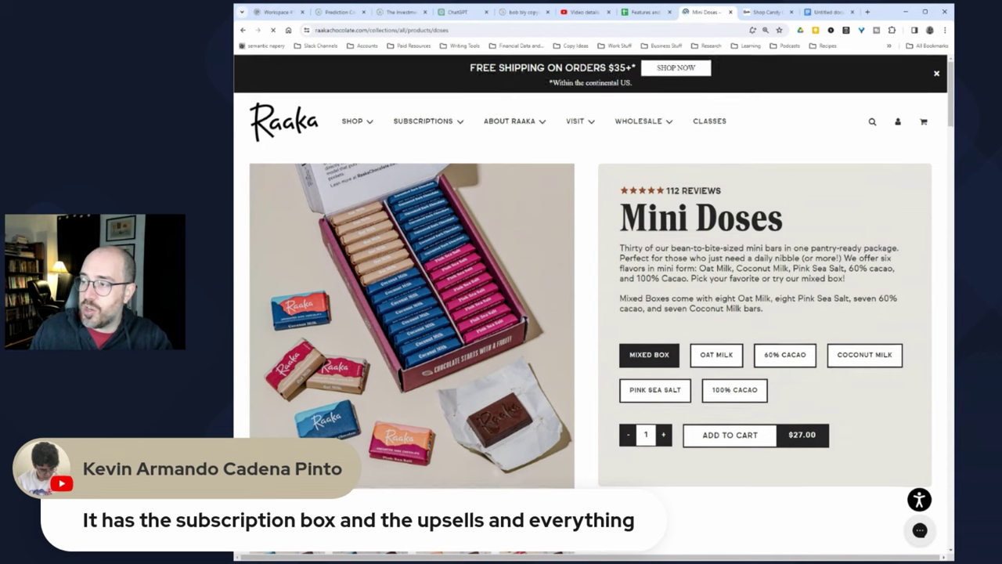
pyautogui.moveTo(792, 249); pyautogui.dragTo(900, 249)
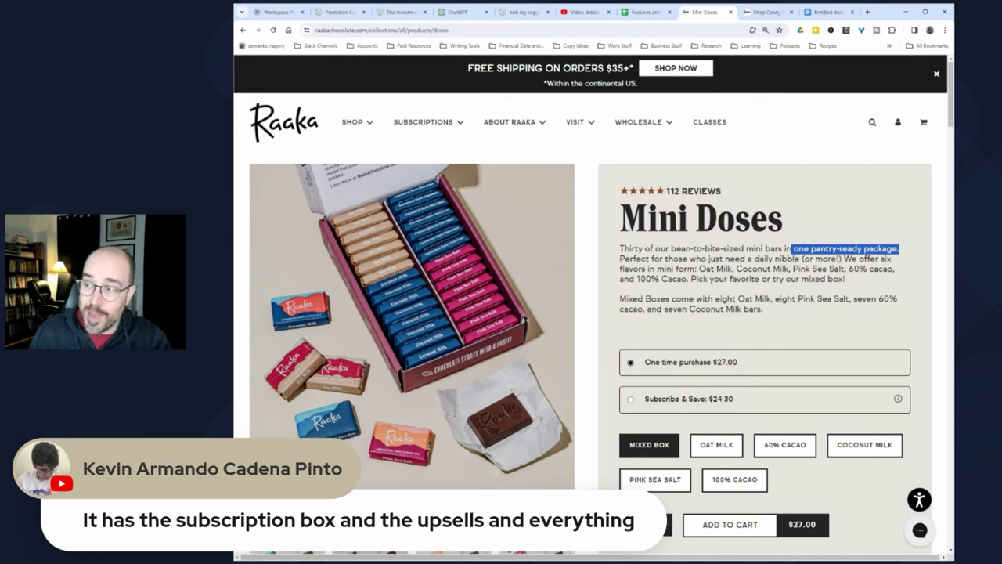
pyautogui.moveTo(620, 259); pyautogui.dragTo(843, 259)
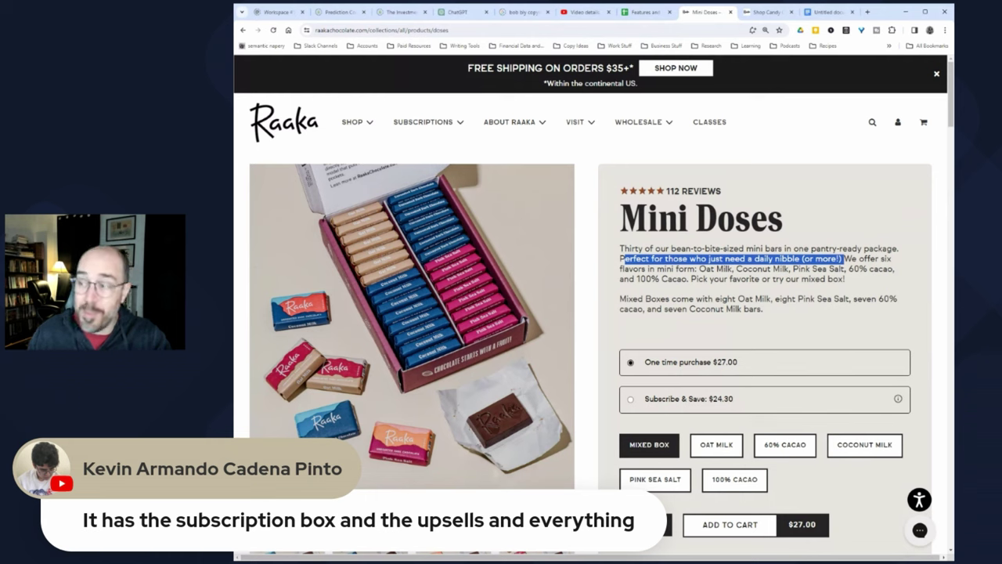
pyautogui.click(662, 278)
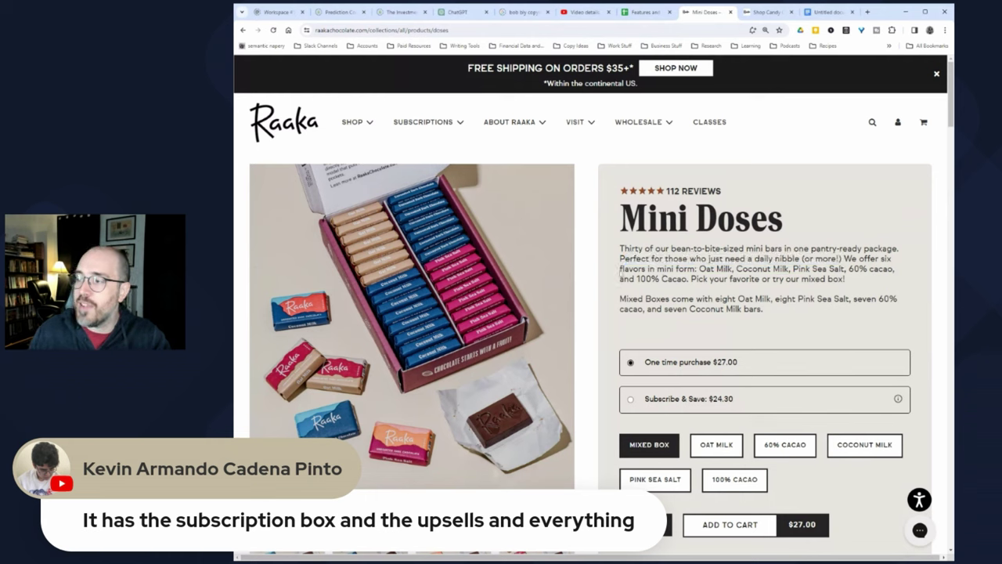
# Step: Review the Mini Doses flavor list, and examine the Best Sellers Bundle description, including its bar-by-bar wording and certification claims
pyautogui.moveTo(696, 268); pyautogui.dragTo(844, 280)
pyautogui.click(844, 280)
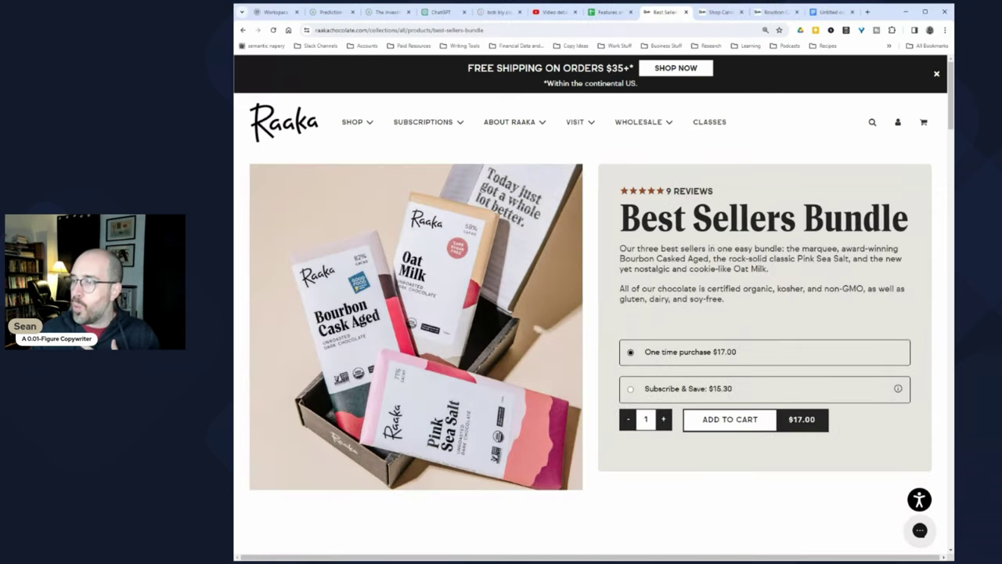
pyautogui.moveTo(707, 248); pyautogui.dragTo(852, 249)
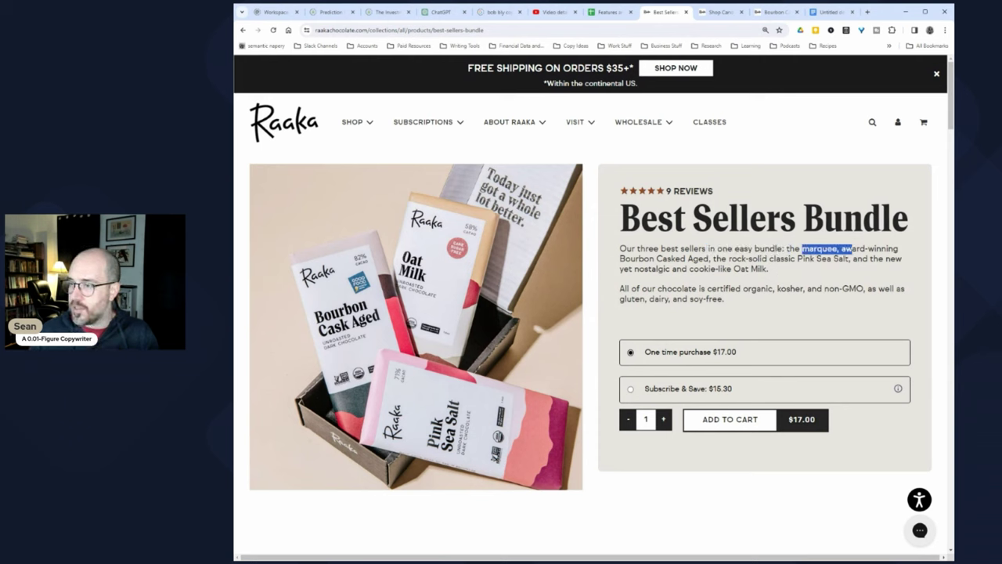
pyautogui.moveTo(747, 258)
pyautogui.mouseDown()
pyautogui.moveTo(643, 269)
pyautogui.moveTo(758, 268)
pyautogui.mouseUp()
pyautogui.moveTo(627, 288); pyautogui.dragTo(812, 289)
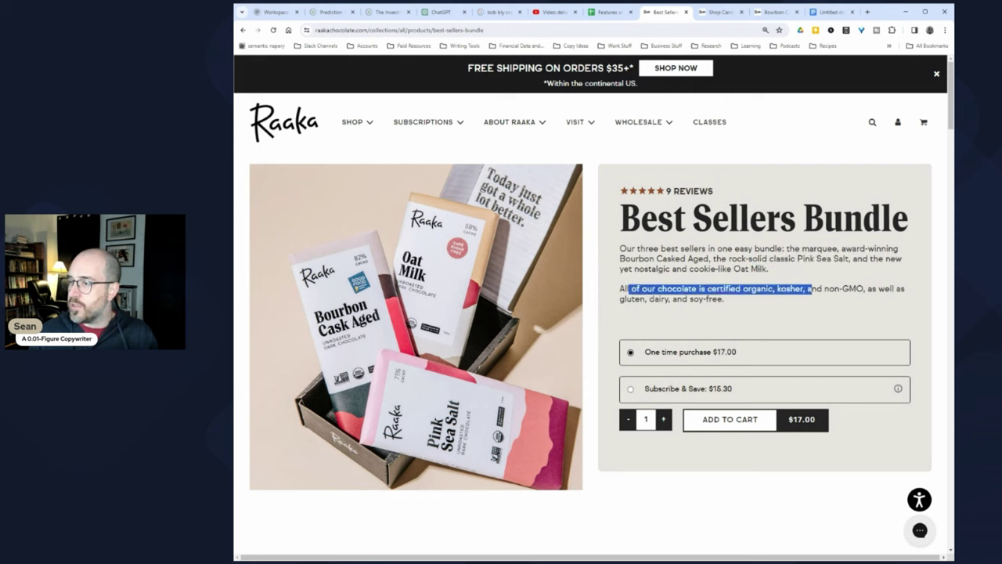
pyautogui.click(813, 288)
pyautogui.moveTo(706, 288)
pyautogui.mouseDown()
pyautogui.moveTo(781, 289)
pyautogui.moveTo(723, 298)
pyautogui.mouseUp()
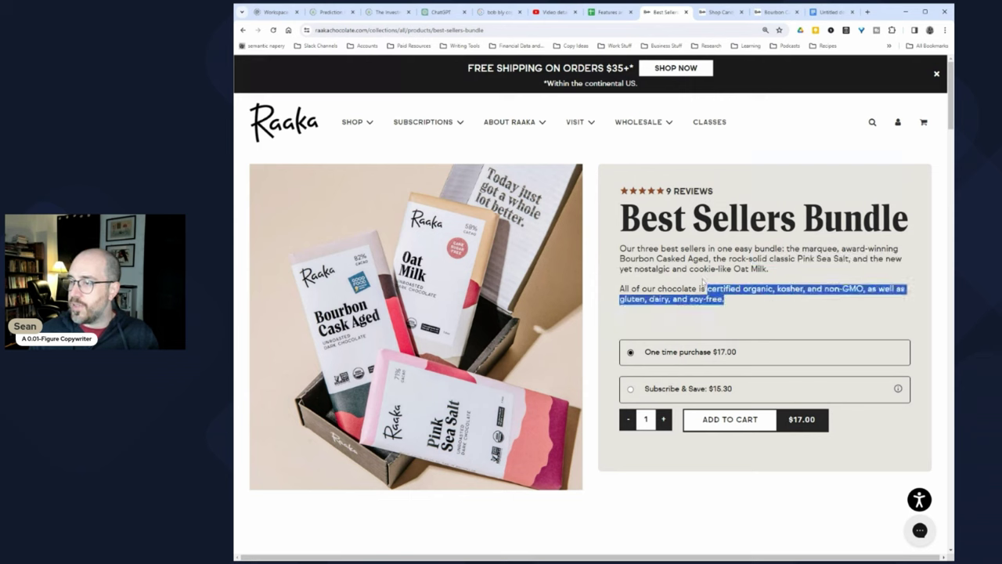
pyautogui.click(724, 299)
pyautogui.moveTo(709, 249); pyautogui.dragTo(791, 249)
pyautogui.moveTo(648, 248); pyautogui.dragTo(770, 248)
# Step: Return to the Mini Doses page and examine the "one pantry-ready package" and "daily nibble" wording in its description
pyautogui.click(242, 30)
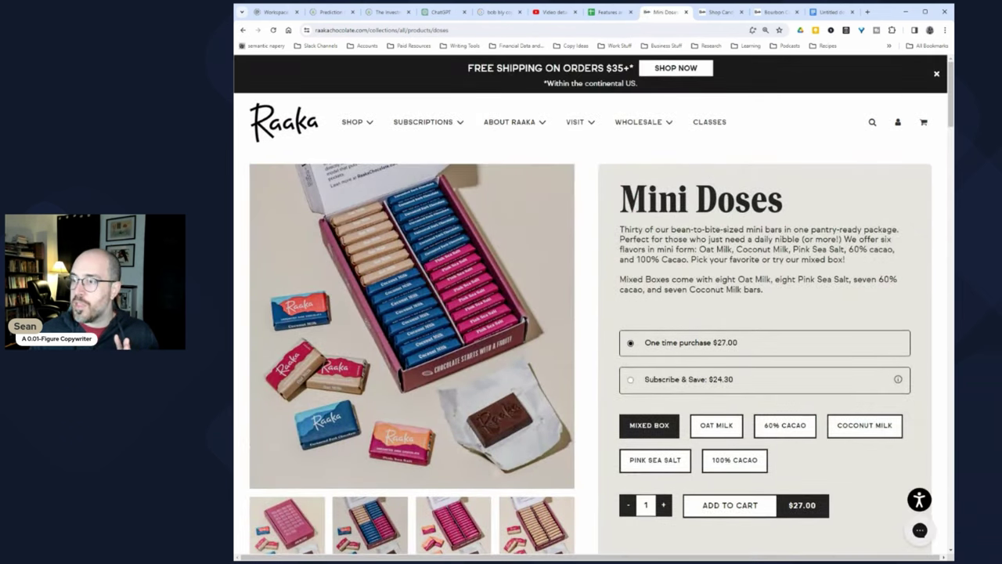
pyautogui.moveTo(625, 230); pyautogui.dragTo(898, 230)
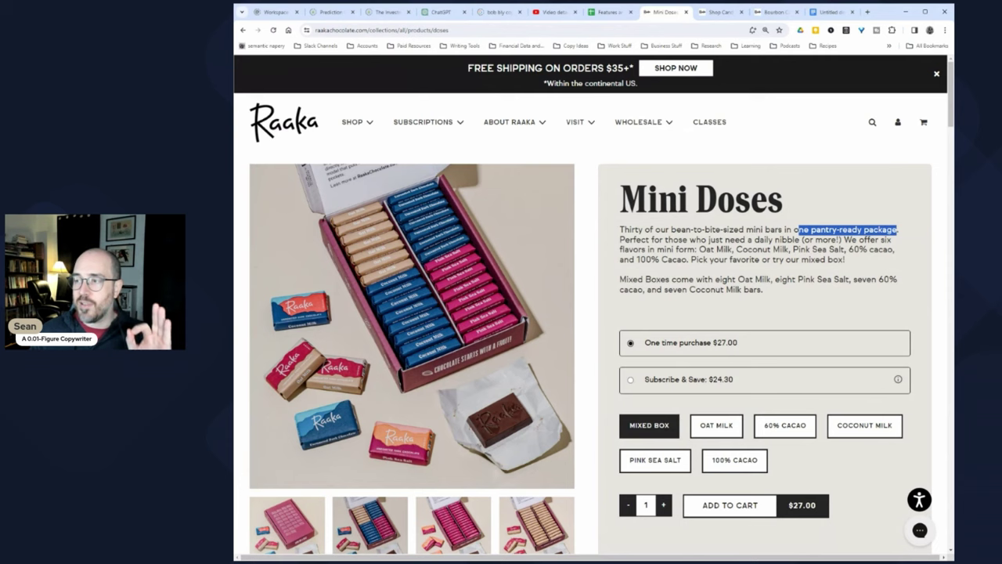
pyautogui.moveTo(619, 240); pyautogui.dragTo(802, 239)
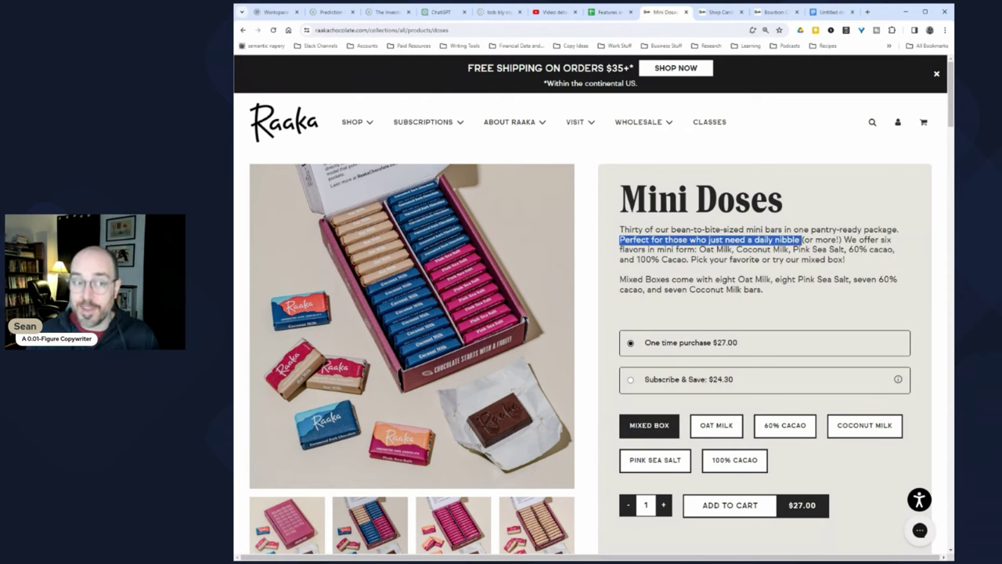
# Step: Compare the Candy Cane White Chocolate description and its holiday carols warning with the full Bourbon Cask Aged description
pyautogui.hotkey('ctrl', 'Tab')
pyautogui.moveTo(627, 298); pyautogui.dragTo(723, 319)
pyautogui.moveTo(794, 309); pyautogui.dragTo(806, 321)
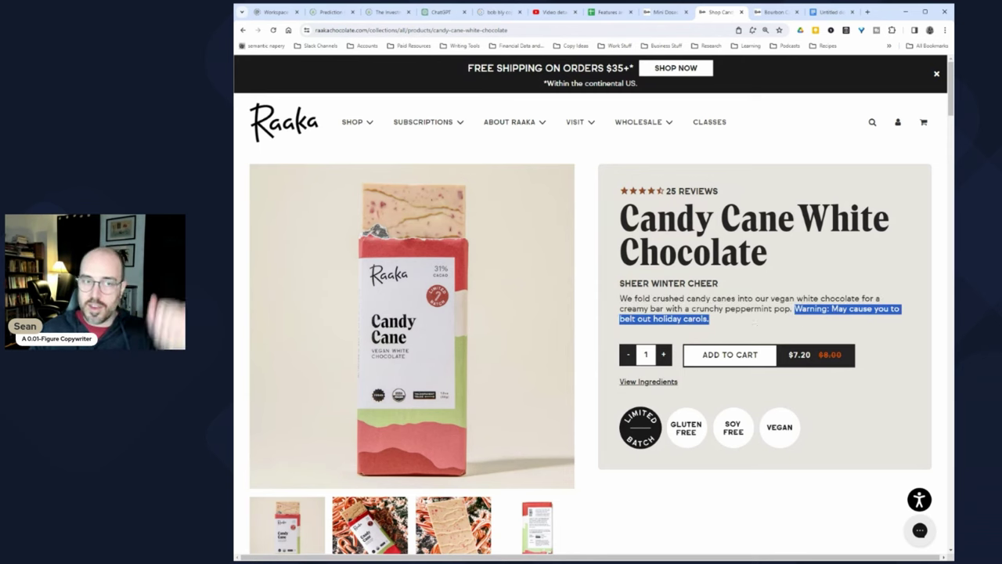
pyautogui.click(769, 11)
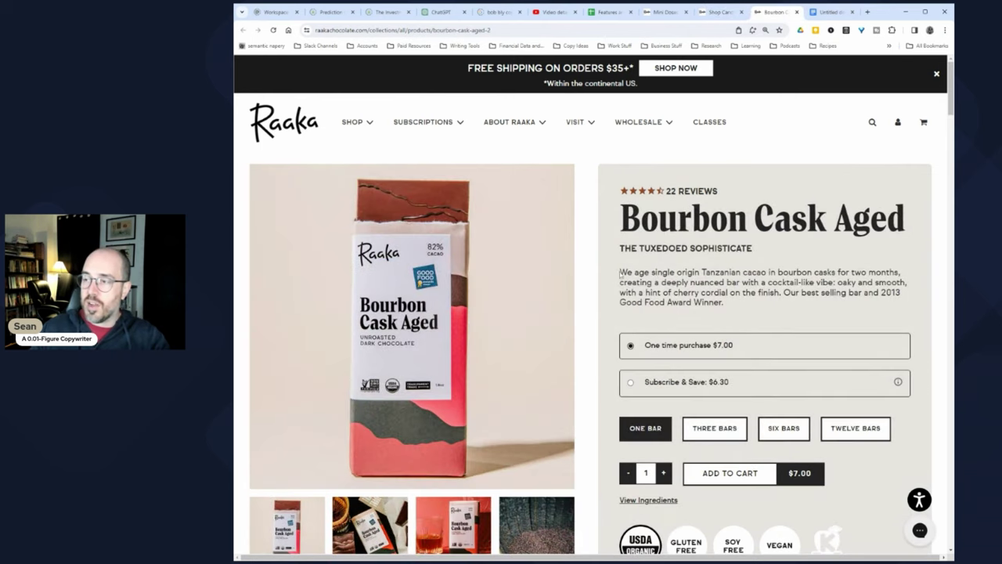
pyautogui.moveTo(619, 271); pyautogui.dragTo(760, 305)
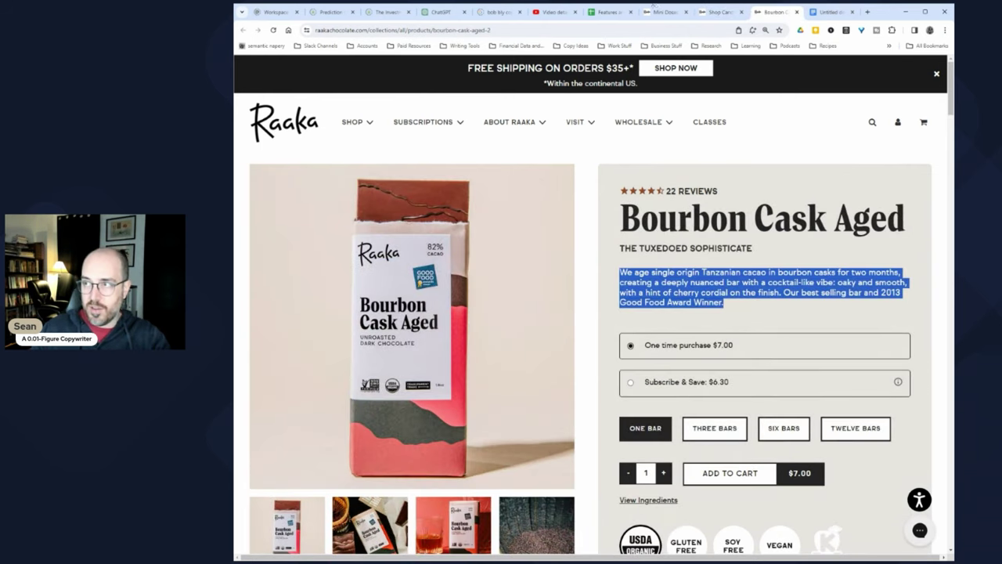
# Step: Reread the first two sentences of the Mini Doses description and go back to the Features and Benefits Cheat Sheet
pyautogui.click(662, 12)
pyautogui.moveTo(621, 229); pyautogui.dragTo(843, 239)
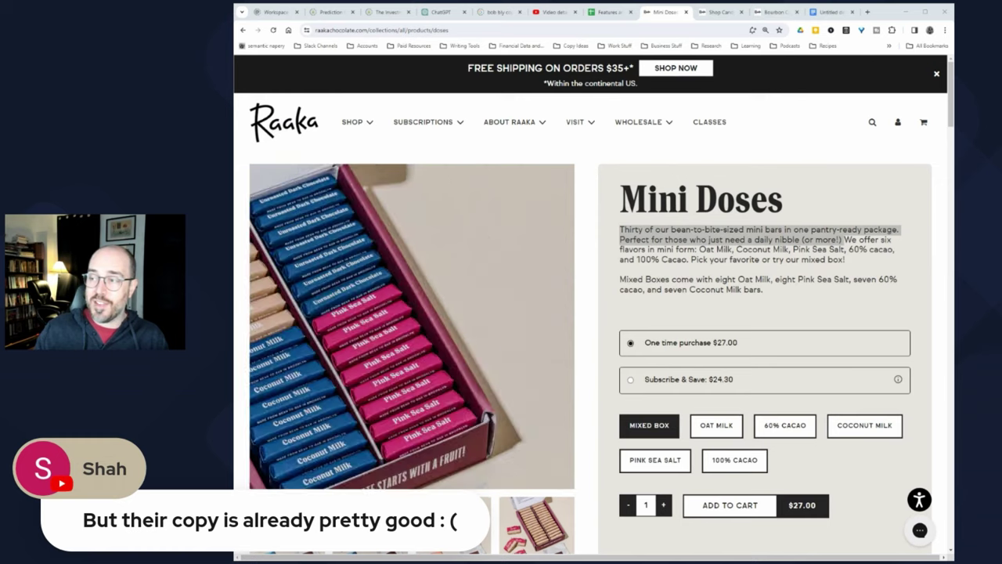
pyautogui.click(700, 249)
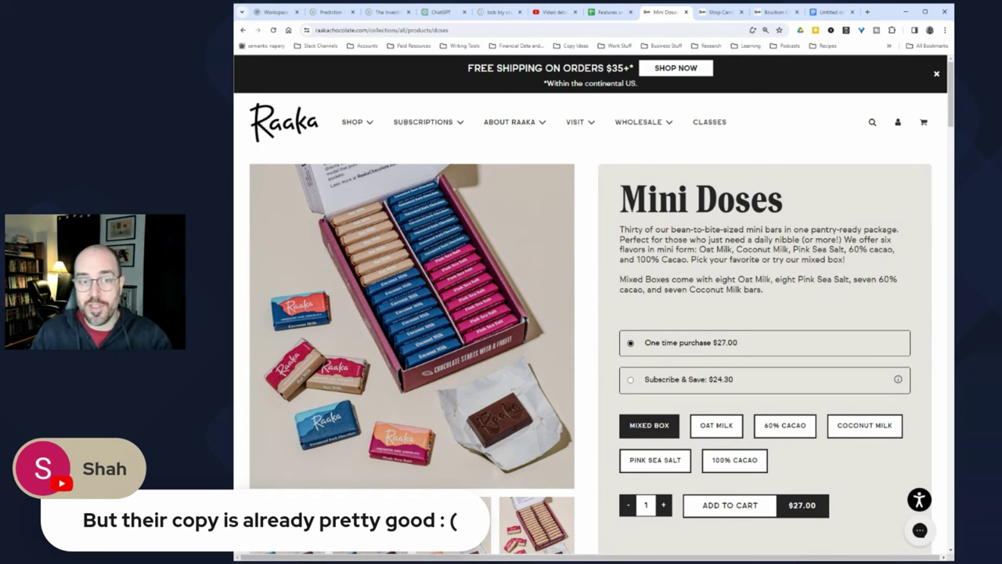
pyautogui.hotkey('ctrl', 'shift', 'Tab')
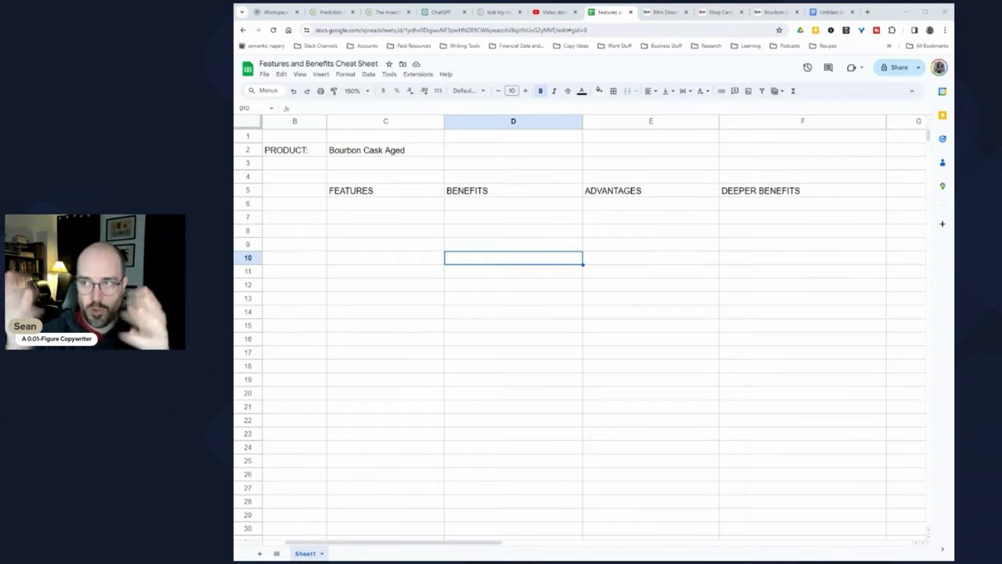